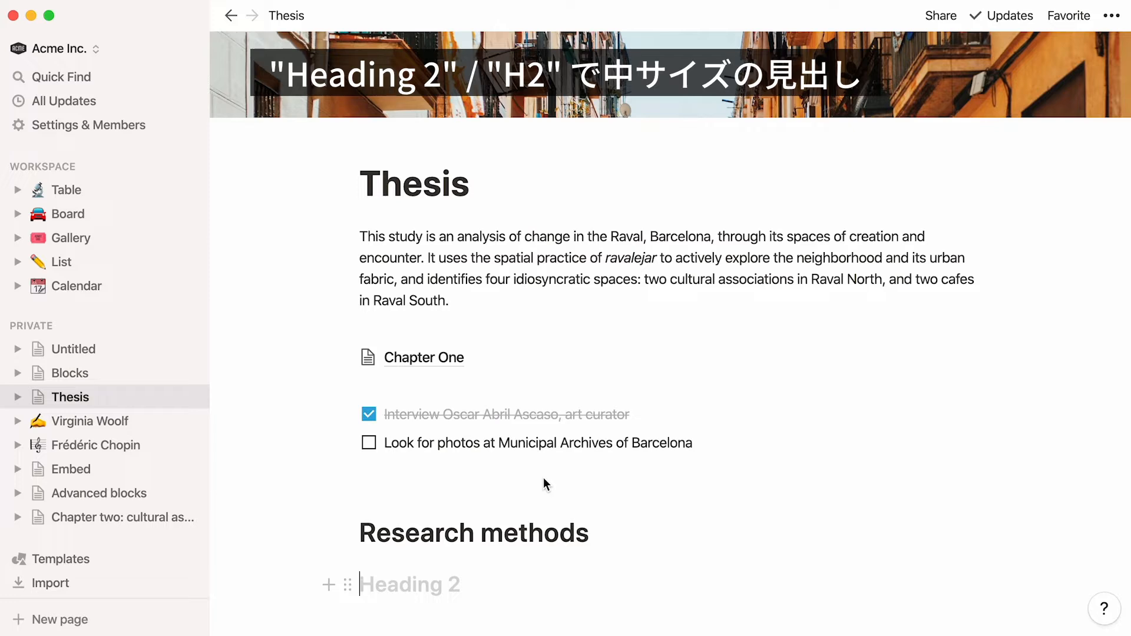
Title the section under "Research methods" "Identification of four case studies" and add a Heading 3 reading "Acknowledgements" below it.
{"action": "key", "text": "Return"}
{"action": "type", "text": "/"}
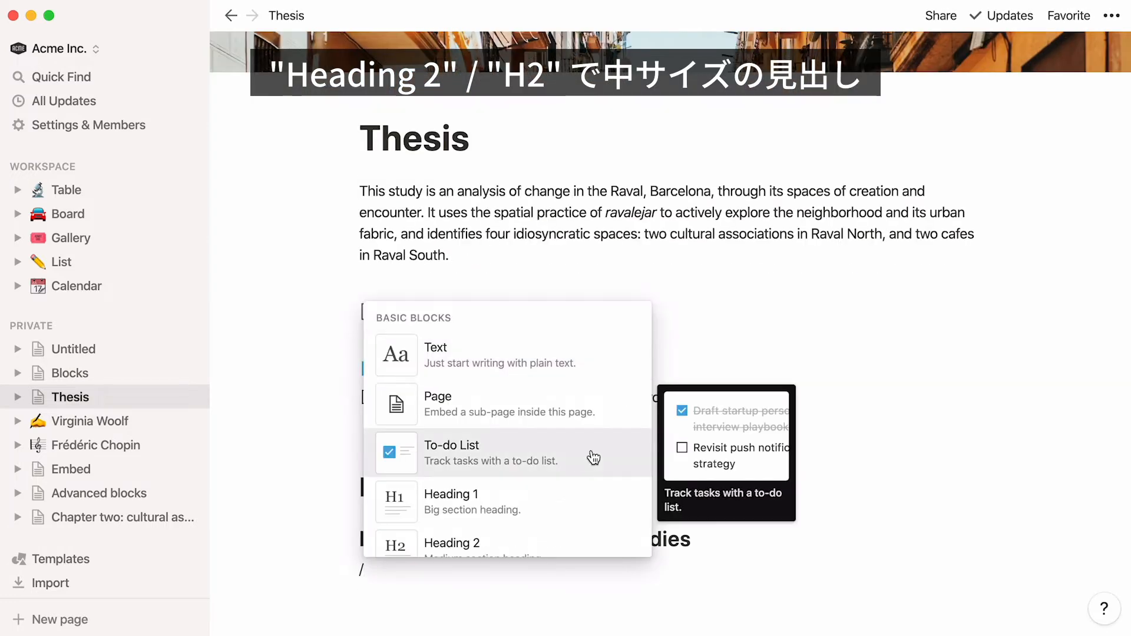
{"action": "scroll", "coordinate": [593, 458], "scroll_direction": "down", "scroll_amount": 3}
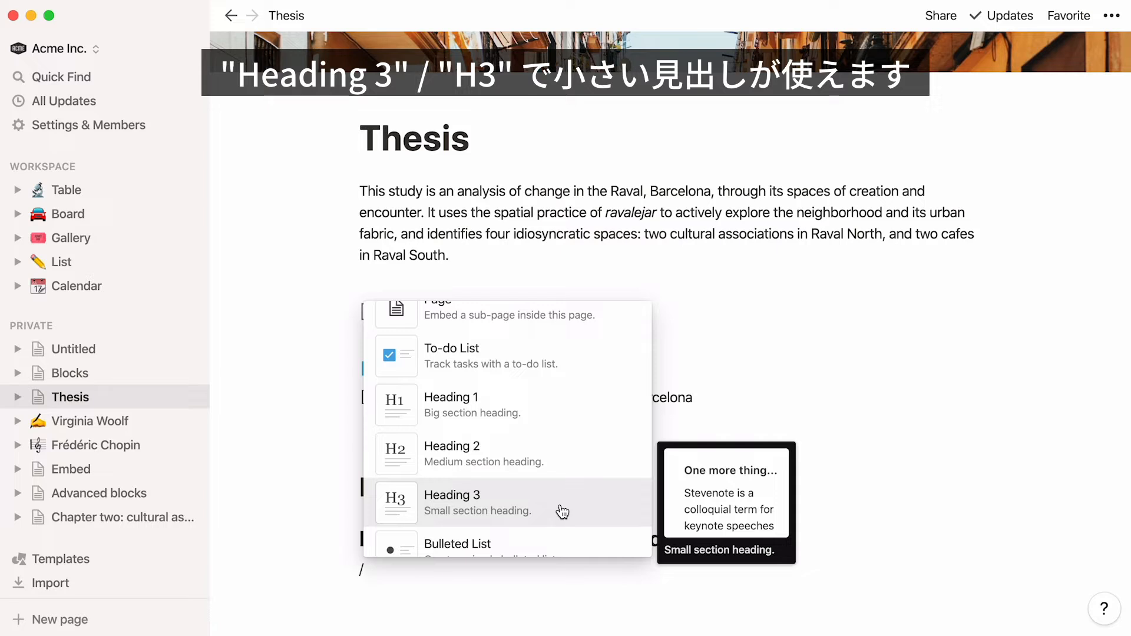
{"action": "type", "text": "h3"}
{"action": "left_click", "coordinate": [579, 473]}
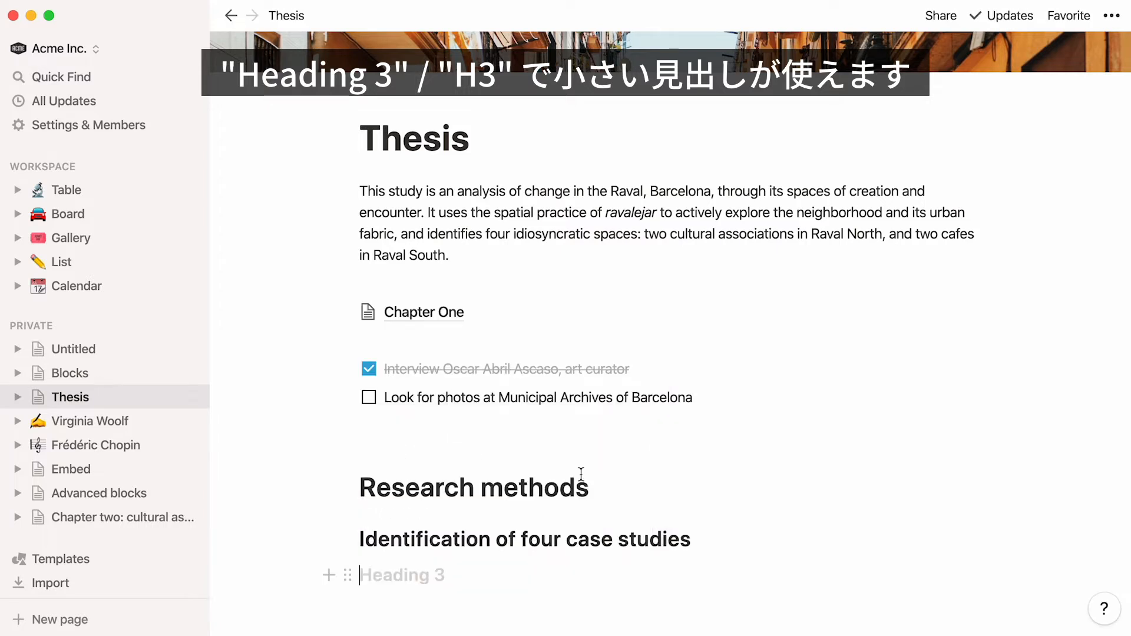
{"action": "type", "text": "Acknowledgements"}
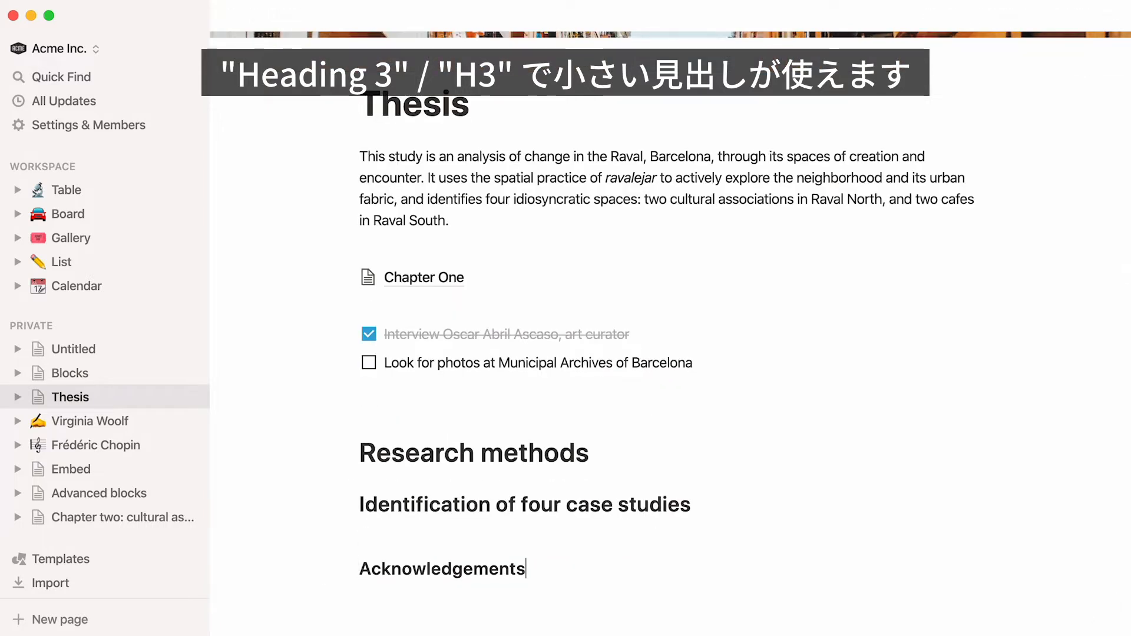
Add a bulleted list under the Acknowledgements heading with the names of the three academics to thank.
{"action": "key", "text": "Return"}
{"action": "type", "text": "/"}
{"action": "scroll", "coordinate": [596, 473], "scroll_direction": "down", "scroll_amount": 3}
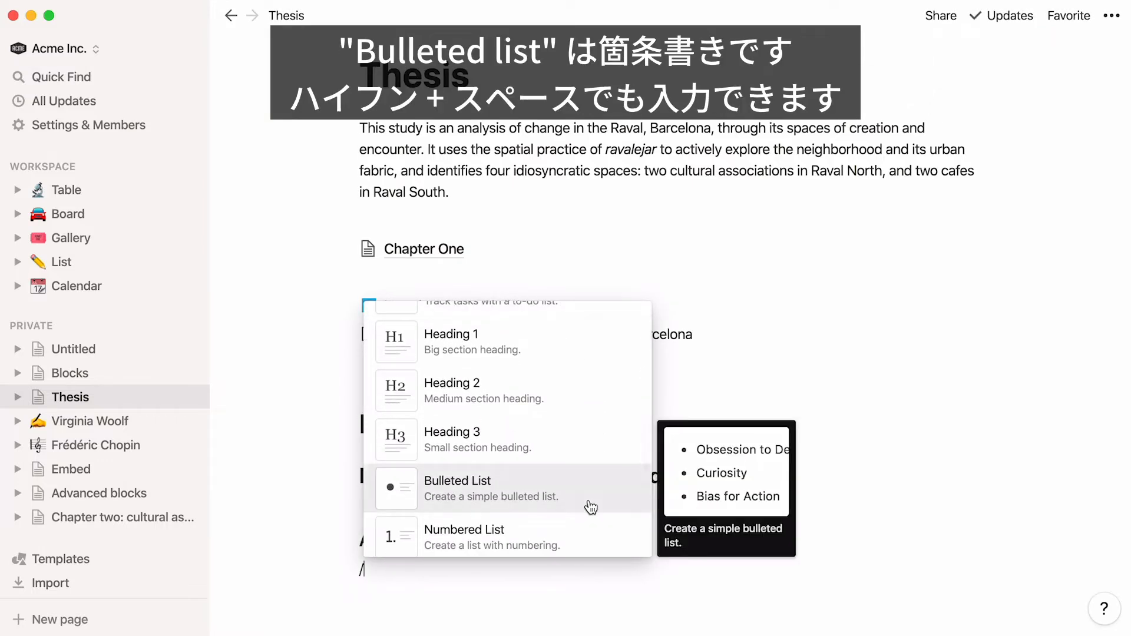
{"action": "key", "text": "BackSpace"}
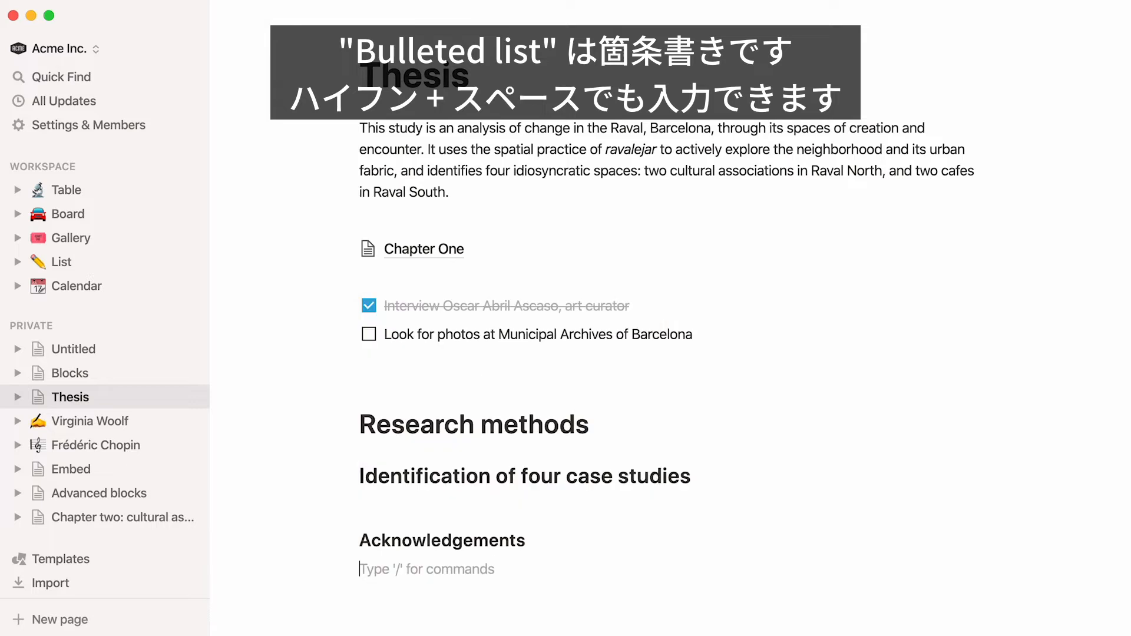
{"action": "type", "text": "-Pou"}
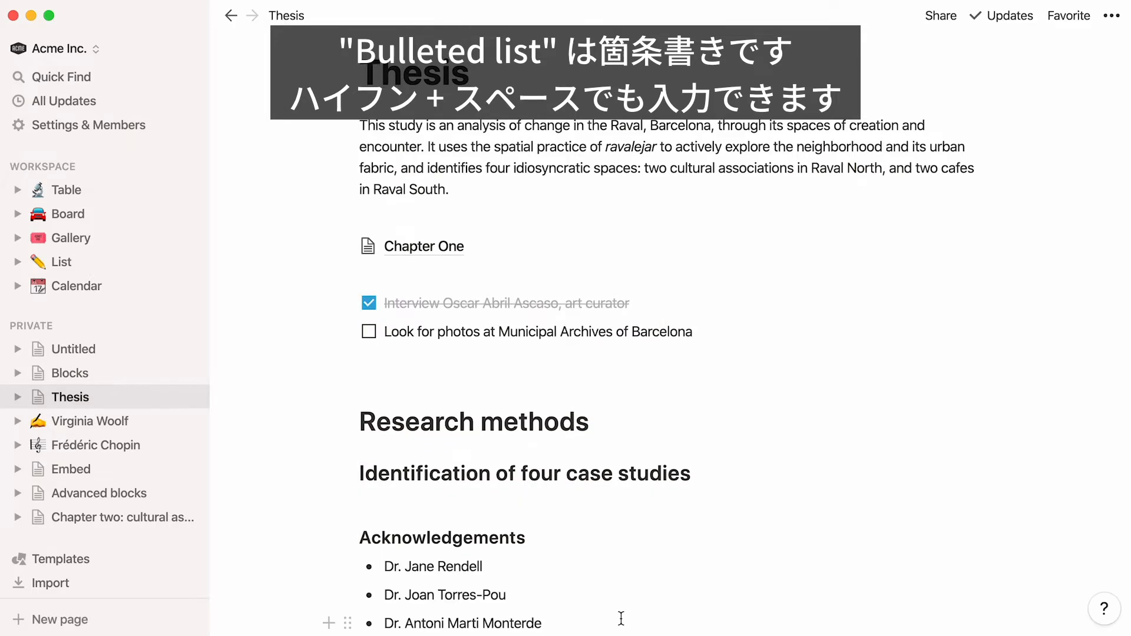
{"action": "key", "text": "Return"}
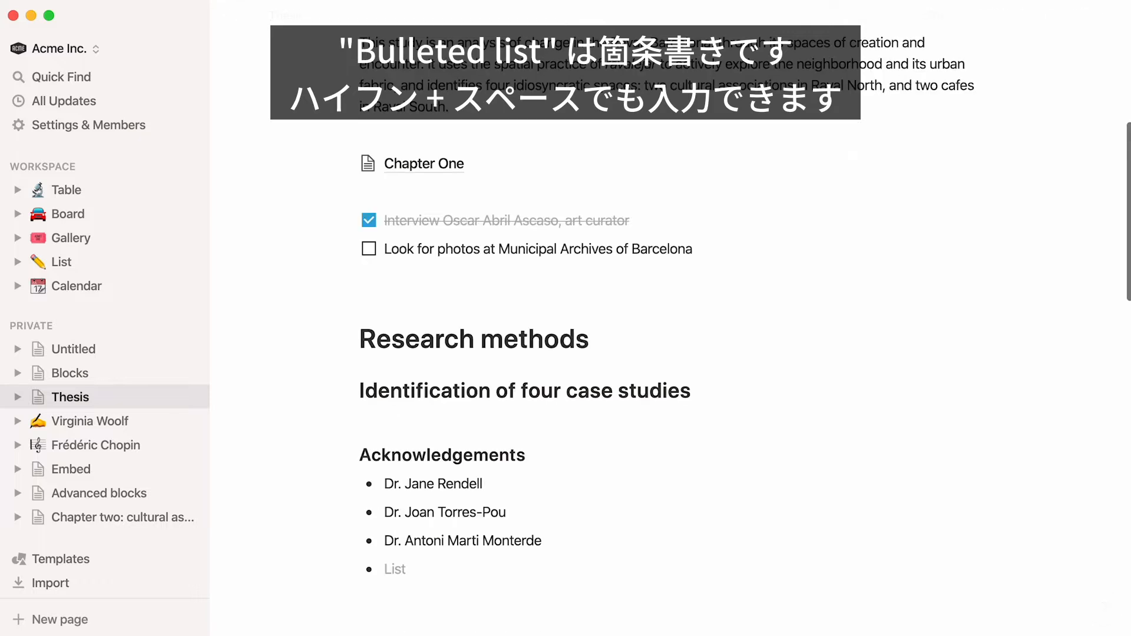
{"action": "key", "text": "Return"}
Add a numbered list of three sourced captions: Geographical location of the Raval in Barcelona, Contemporary Raval and its main streets, PERI transformation from 1985 until 2000.
{"action": "type", "text": "/"}
{"action": "scroll", "coordinate": [582, 552], "scroll_direction": "down", "scroll_amount": 3}
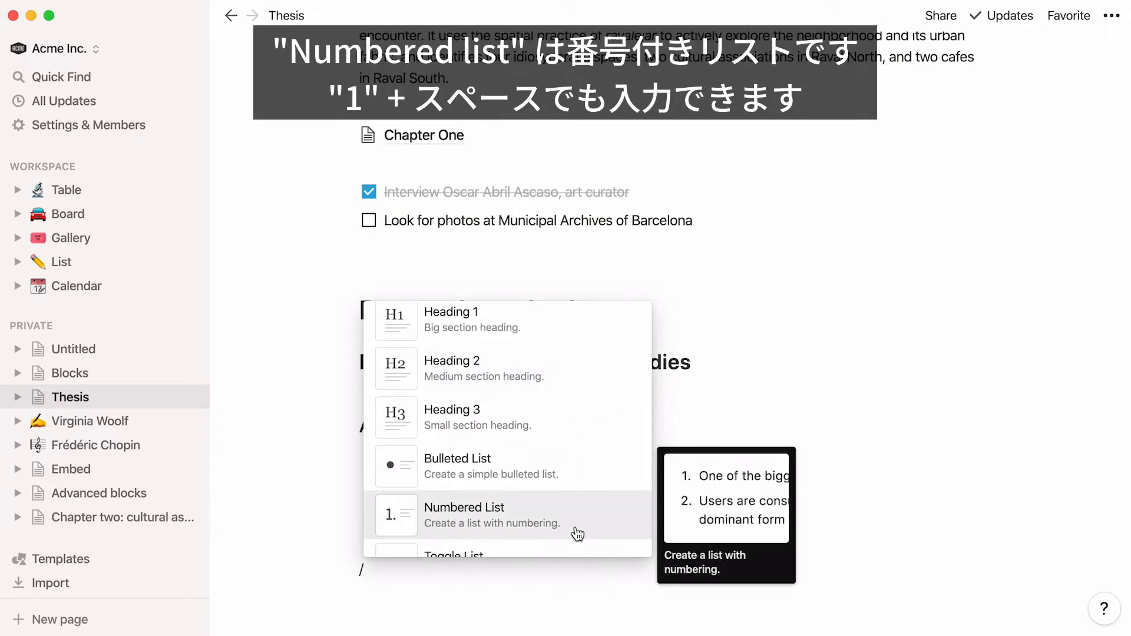
{"action": "left_click", "coordinate": [577, 534]}
{"action": "key", "text": "BackSpace"}
{"action": "type", "text": "1"}
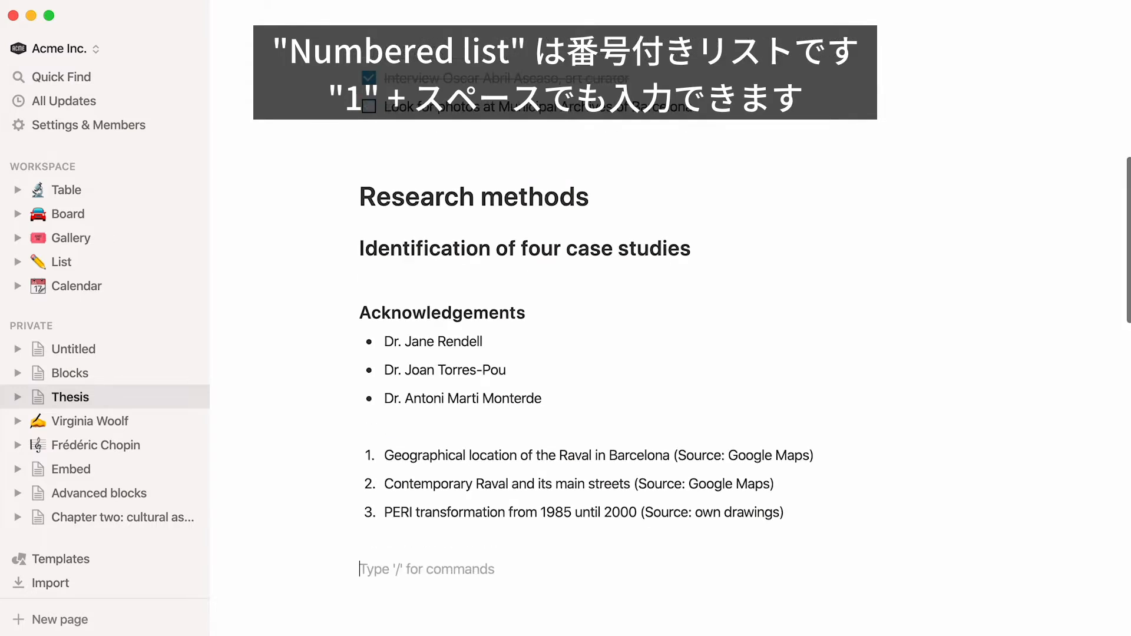
Add a toggle list titled "Parenthesis on interdisciplinarity" containing the paragraph on the dissertation's methods, and collapse it.
{"action": "type", "text": "/"}
{"action": "scroll", "coordinate": [565, 533], "scroll_direction": "down", "scroll_amount": 1}
{"action": "scroll", "coordinate": [565, 533], "scroll_direction": "down", "scroll_amount": 3}
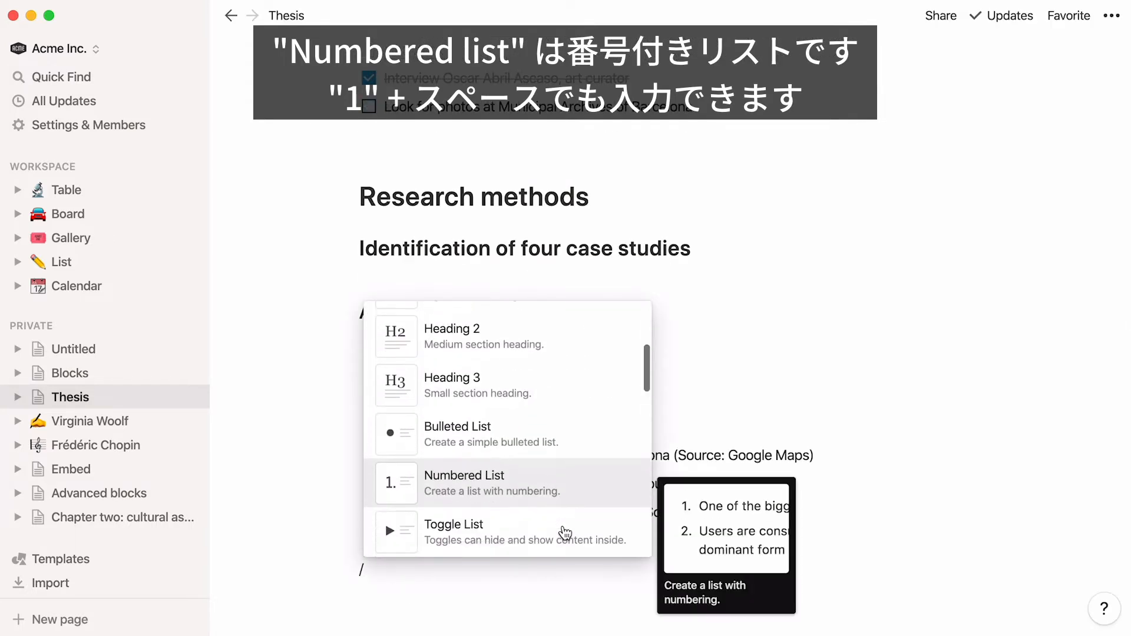
{"action": "left_click", "coordinate": [566, 533]}
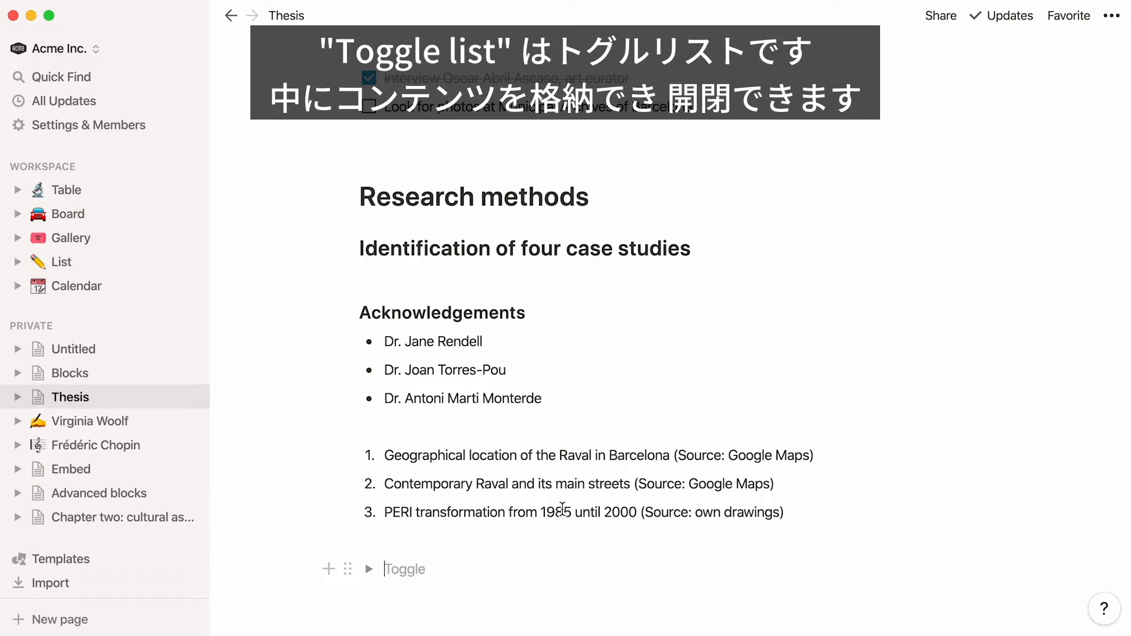
{"action": "type", "text": "Parenthesis on interdisciplinarity"}
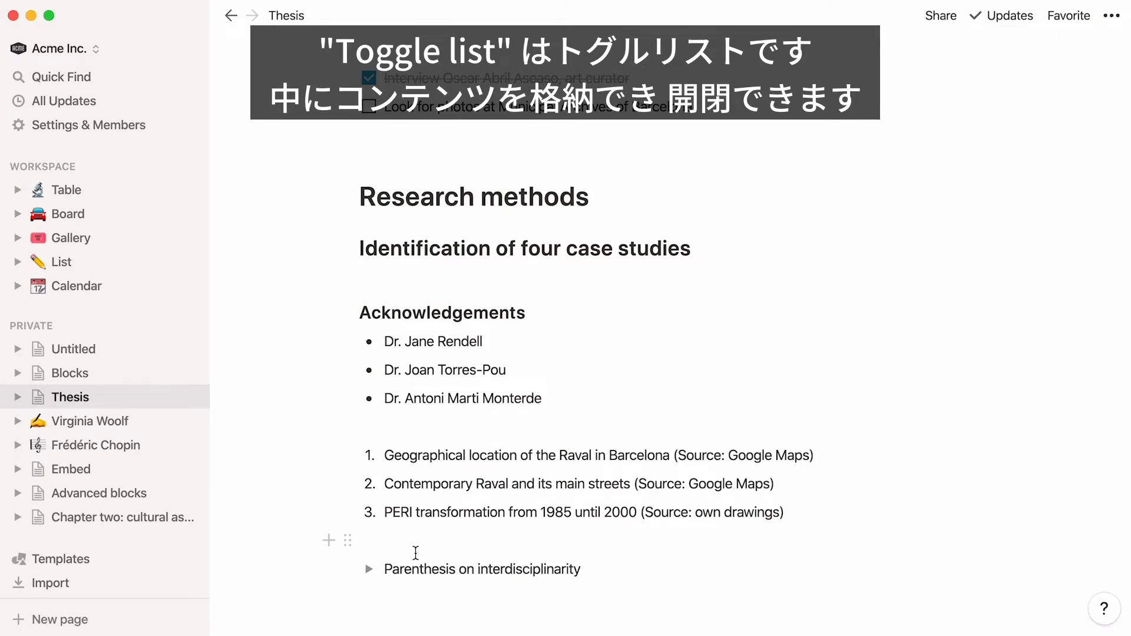
{"action": "left_click", "coordinate": [368, 569]}
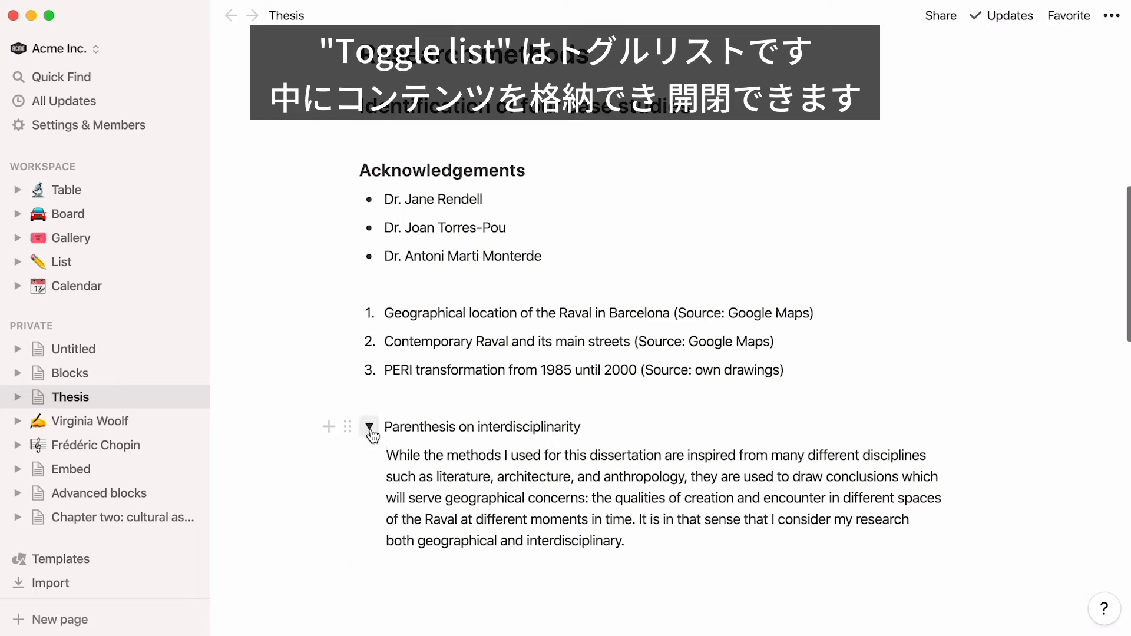
{"action": "left_click", "coordinate": [371, 430]}
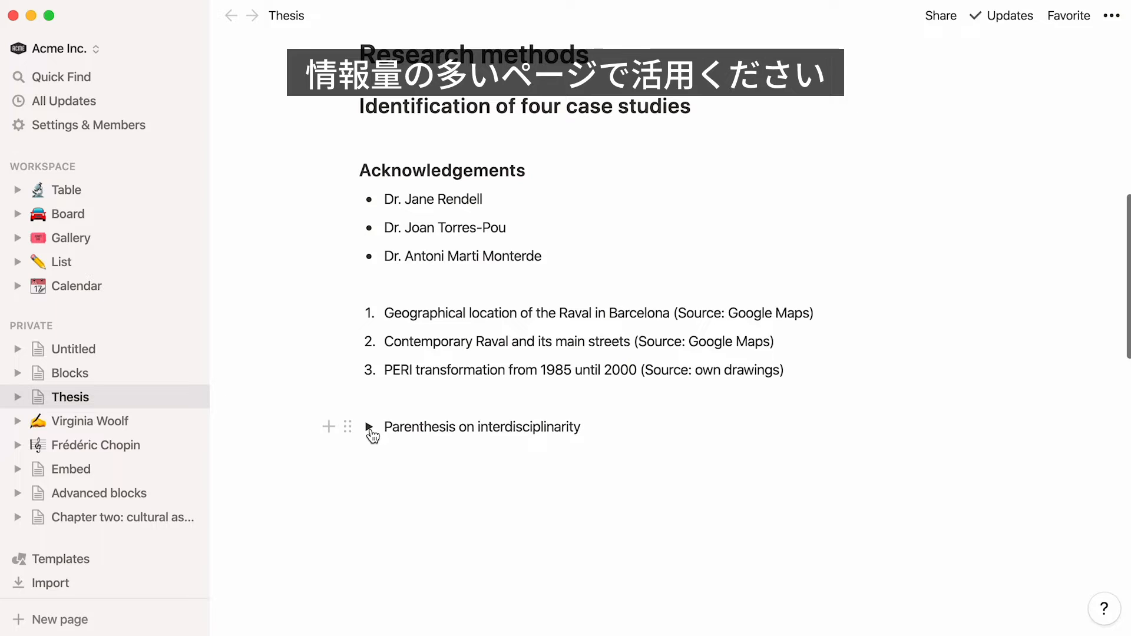
{"action": "left_click", "coordinate": [371, 456]}
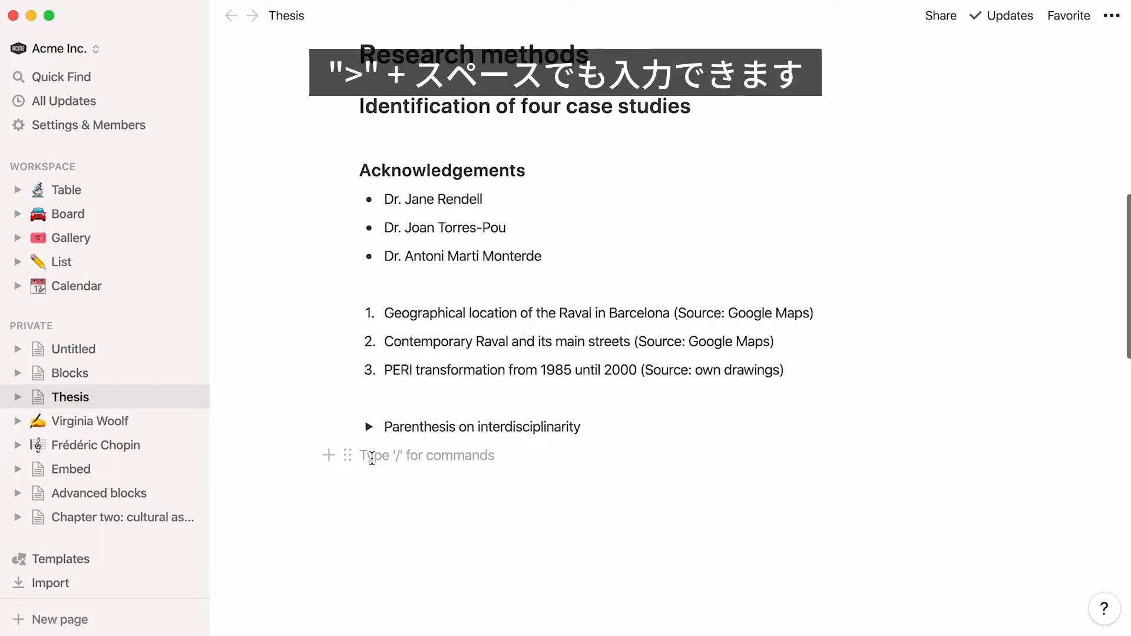
{"action": "type", "text": ">"}
{"action": "key", "text": "space"}
{"action": "key", "text": "BackSpace"}
Insert a quote block below the toggle with "I do not explain, I explore." in italics and "Marshall McLuhan" on the second line.
{"action": "key", "text": "Return"}
{"action": "type", "text": "/"}
{"action": "scroll", "coordinate": [384, 434], "scroll_direction": "down", "scroll_amount": 5}
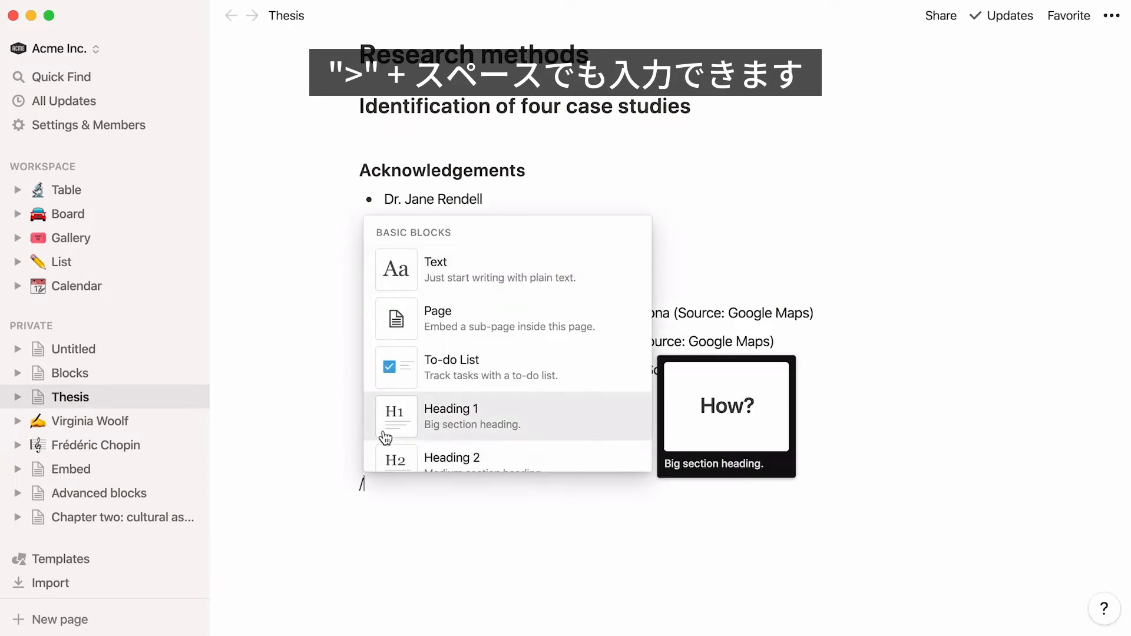
{"action": "scroll", "coordinate": [386, 437], "scroll_direction": "down", "scroll_amount": 2}
{"action": "left_click", "coordinate": [386, 437]}
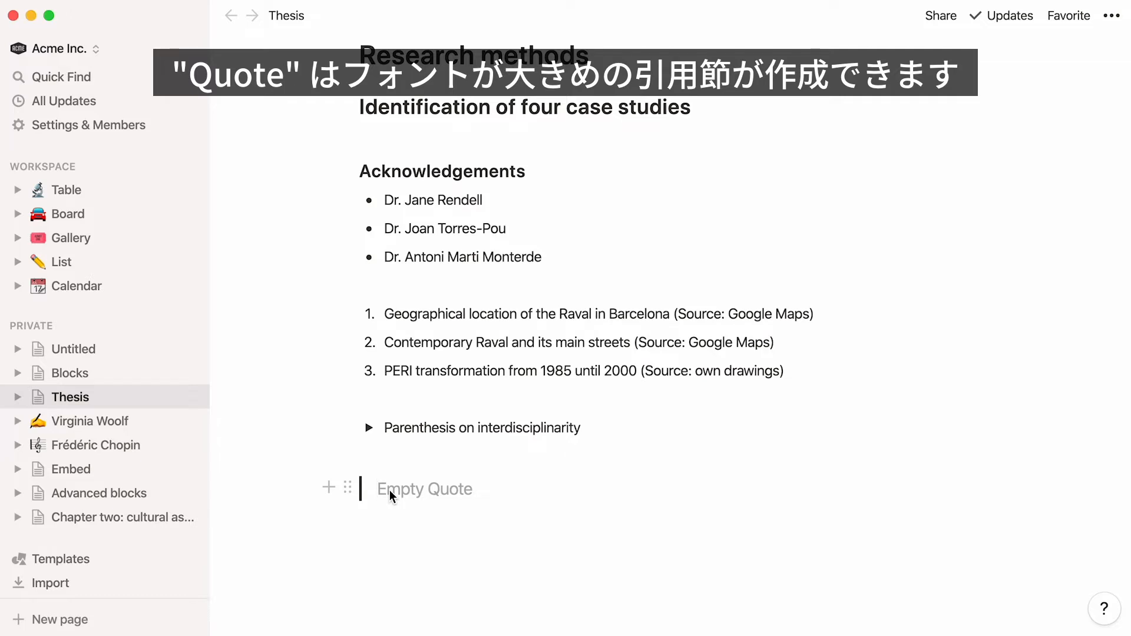
{"action": "type", "text": "I do not explain, I explore. Marshall McLuhan"}
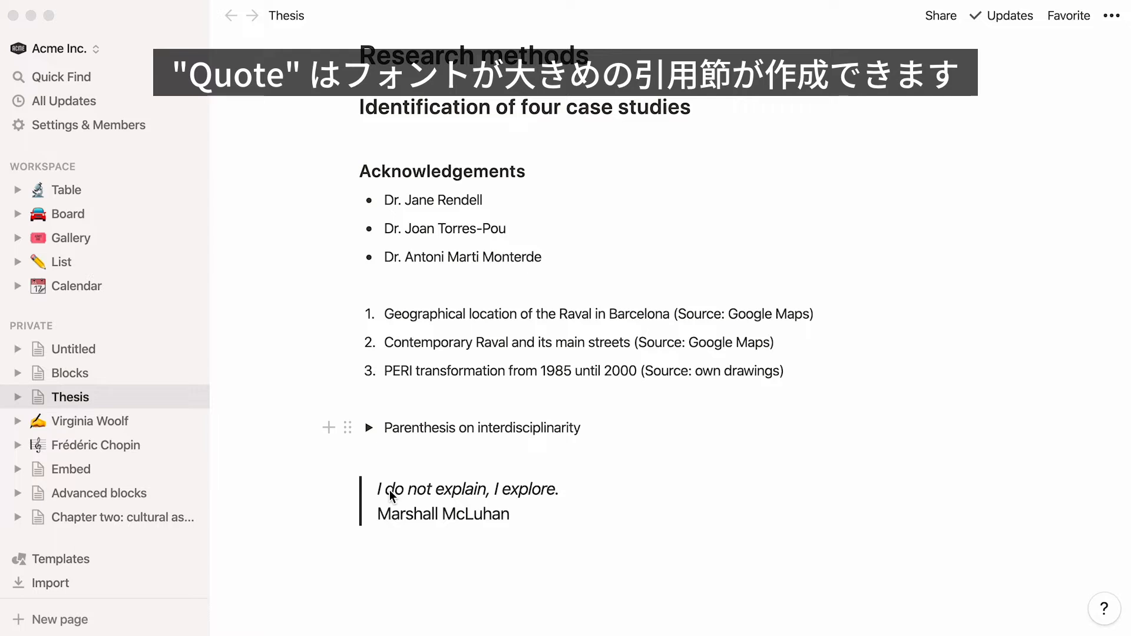
Insert a divider block below the quote and delete it again.
{"action": "left_click", "coordinate": [330, 549]}
{"action": "scroll", "coordinate": [366, 528], "scroll_direction": "down", "scroll_amount": 3}
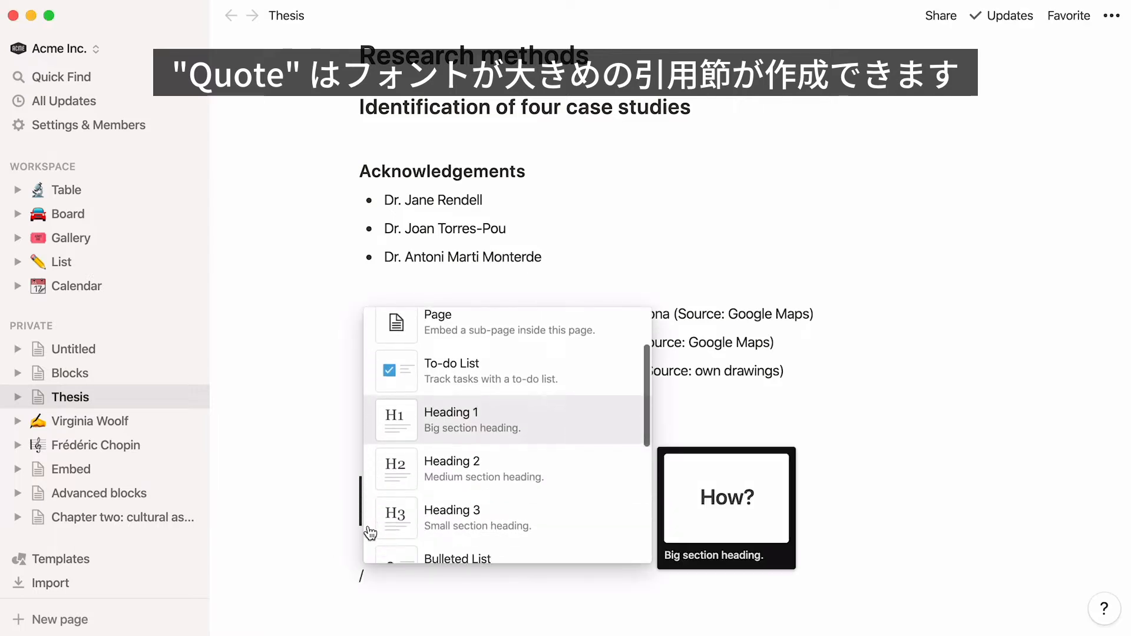
{"action": "scroll", "coordinate": [370, 533], "scroll_direction": "down", "scroll_amount": 2}
{"action": "left_click", "coordinate": [371, 533]}
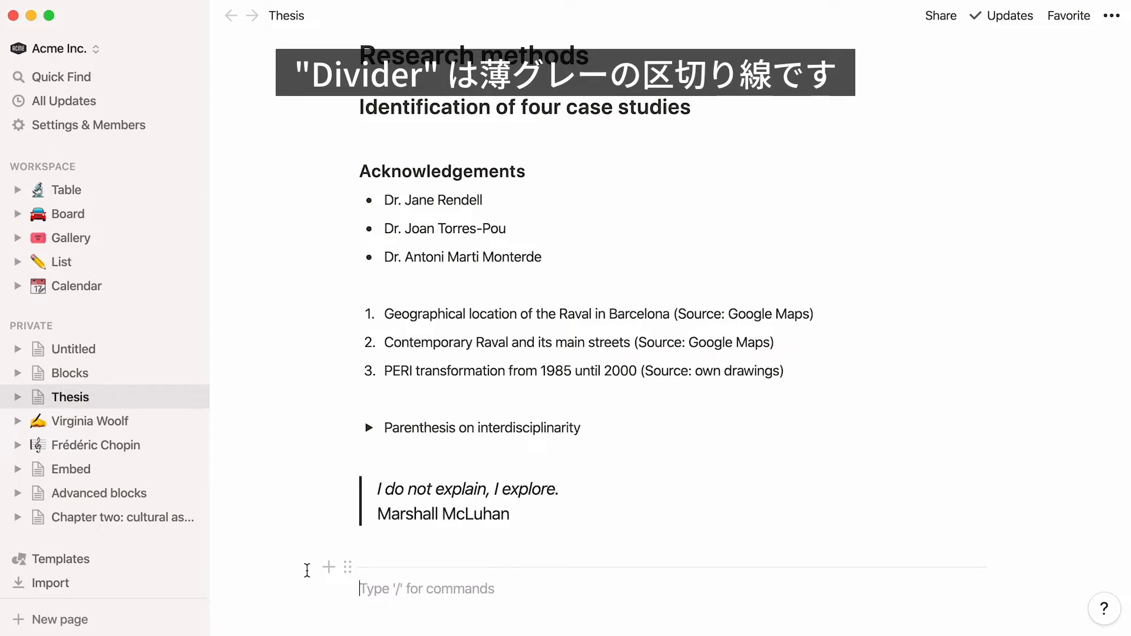
{"action": "left_click", "coordinate": [347, 568]}
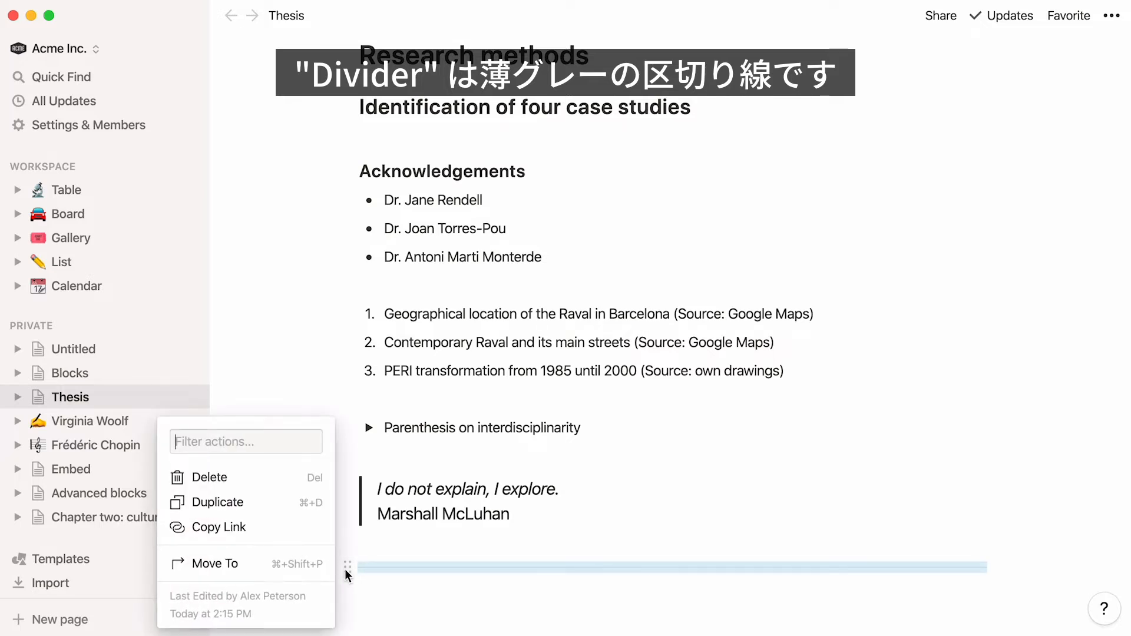
{"action": "left_click", "coordinate": [293, 477]}
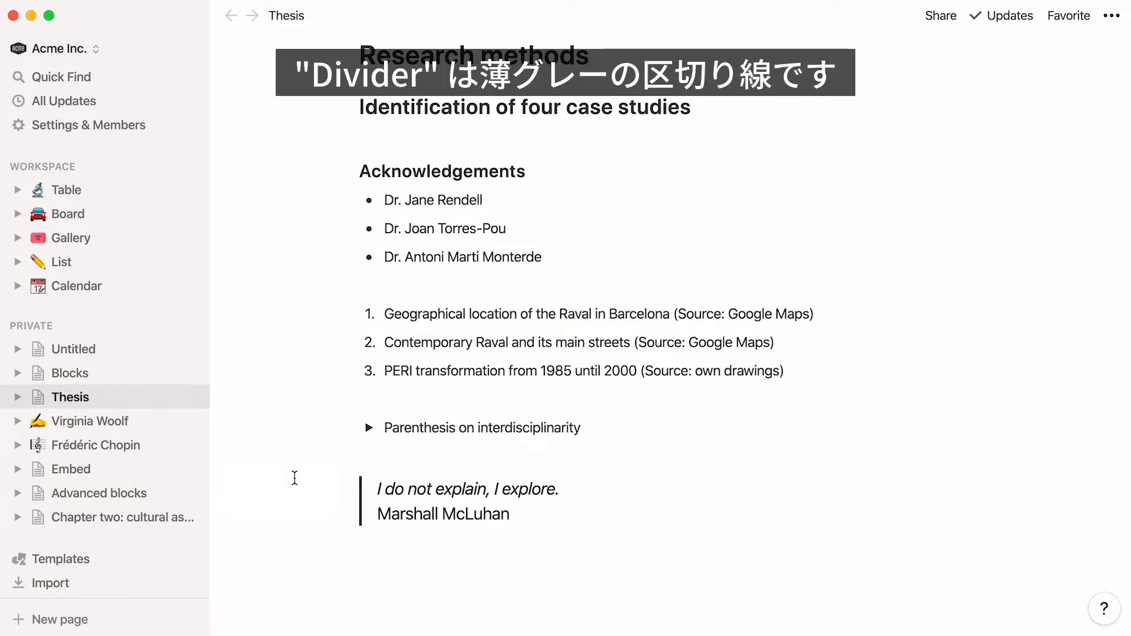
Create a divider below the quote from three hyphens and add a link to the existing Virginia Woolf page beneath it.
{"action": "left_click", "coordinate": [359, 566]}
{"action": "type", "text": "---"}
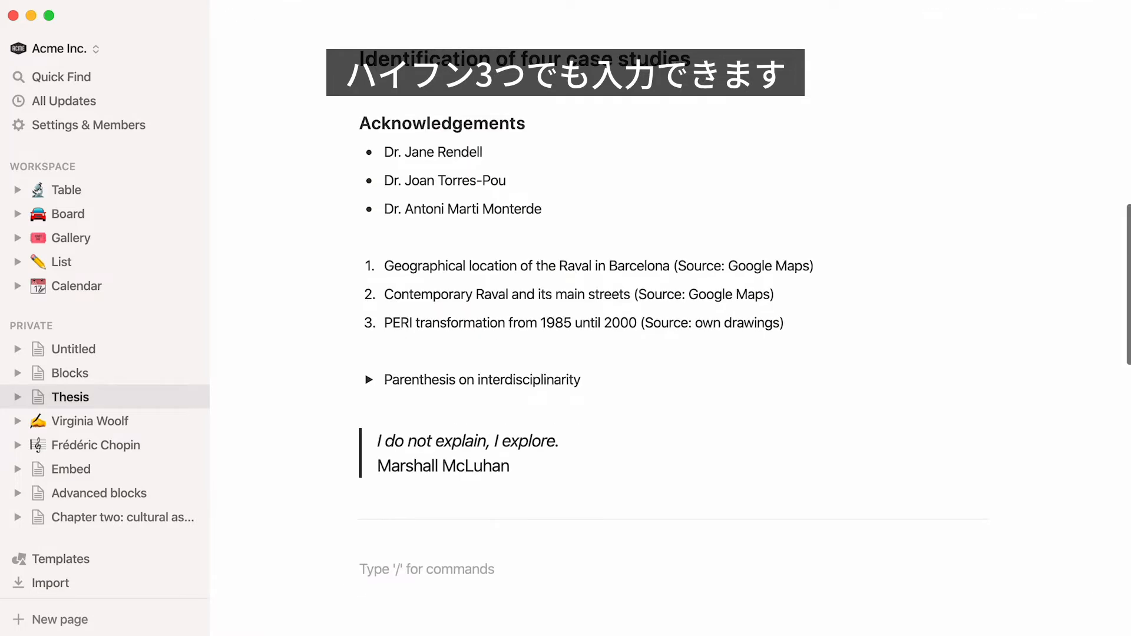
{"action": "type", "text": "/"}
{"action": "key", "text": "Down"}
{"action": "key", "text": "Down"}
{"action": "key", "text": "Down"}
{"action": "key", "text": "Down"}
{"action": "key", "text": "Down"}
{"action": "key", "text": "Down"}
{"action": "key", "text": "Down"}
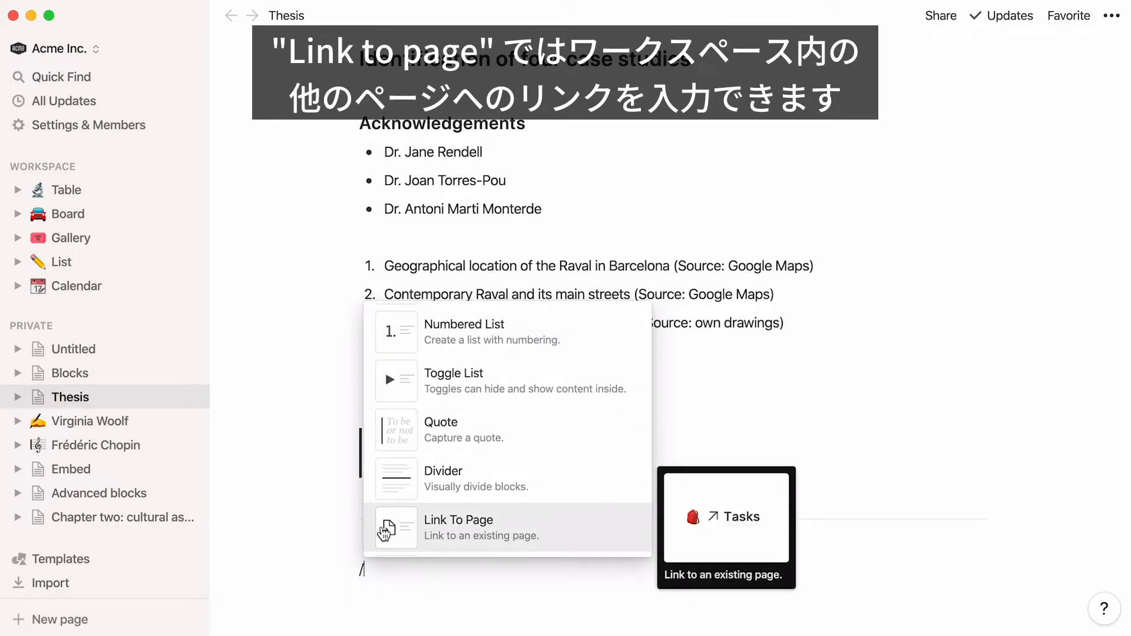
{"action": "left_click", "coordinate": [386, 532]}
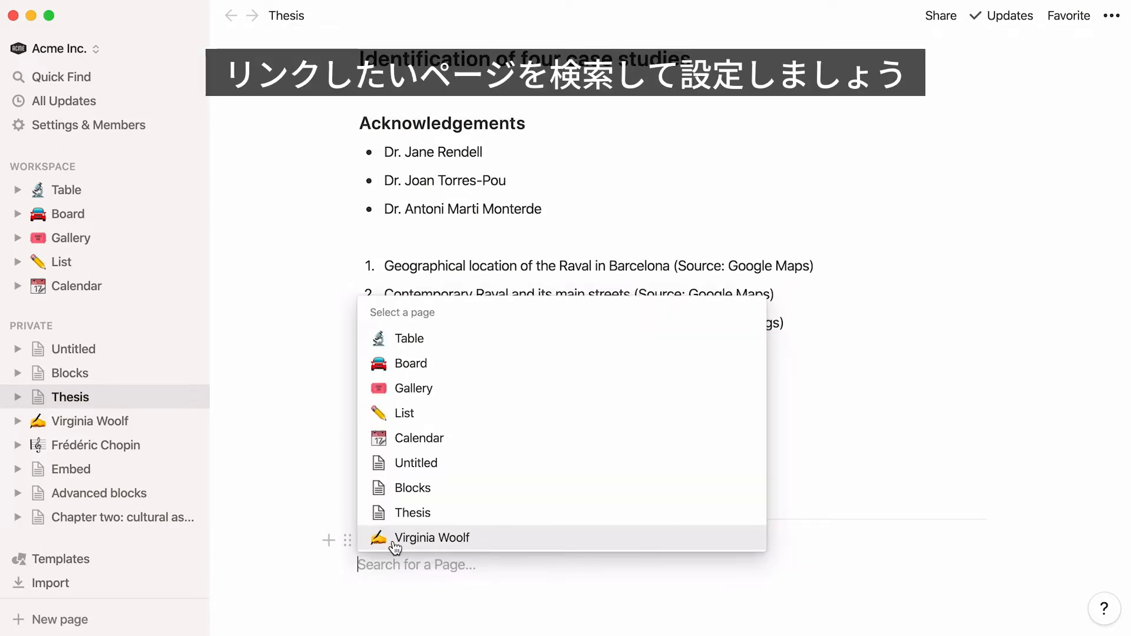
{"action": "left_click", "coordinate": [395, 545]}
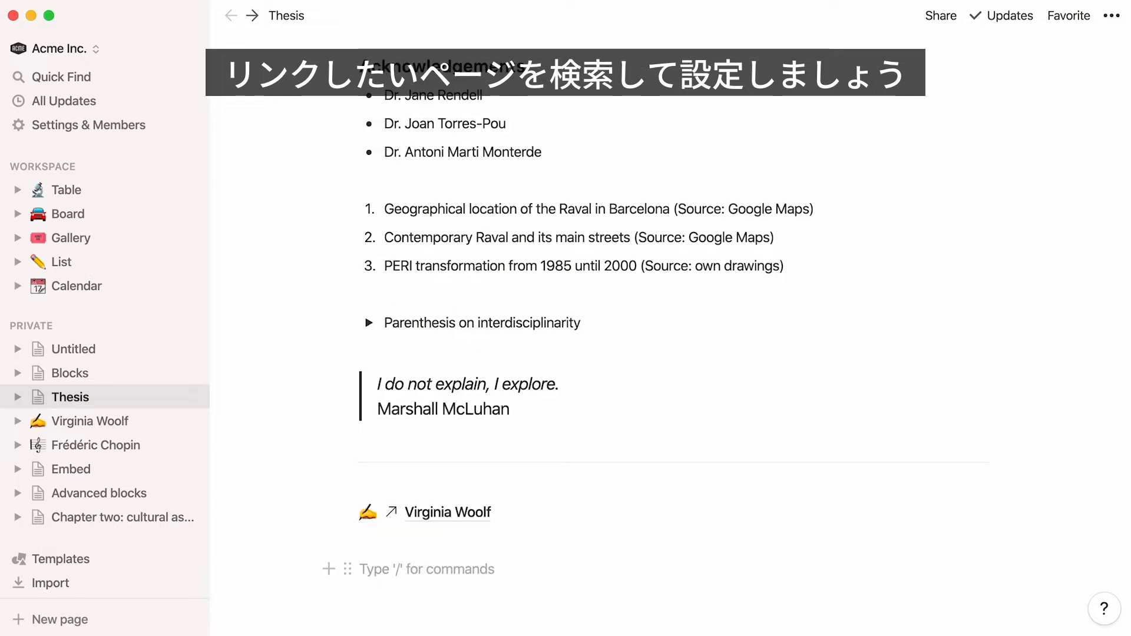
Add a callout below the page link with the passage beginning "The space I'm looking for doesn't exist. Everything has been disseminated.".
{"action": "type", "text": "/"}
{"action": "scroll", "coordinate": [383, 500], "scroll_direction": "down", "scroll_amount": 8}
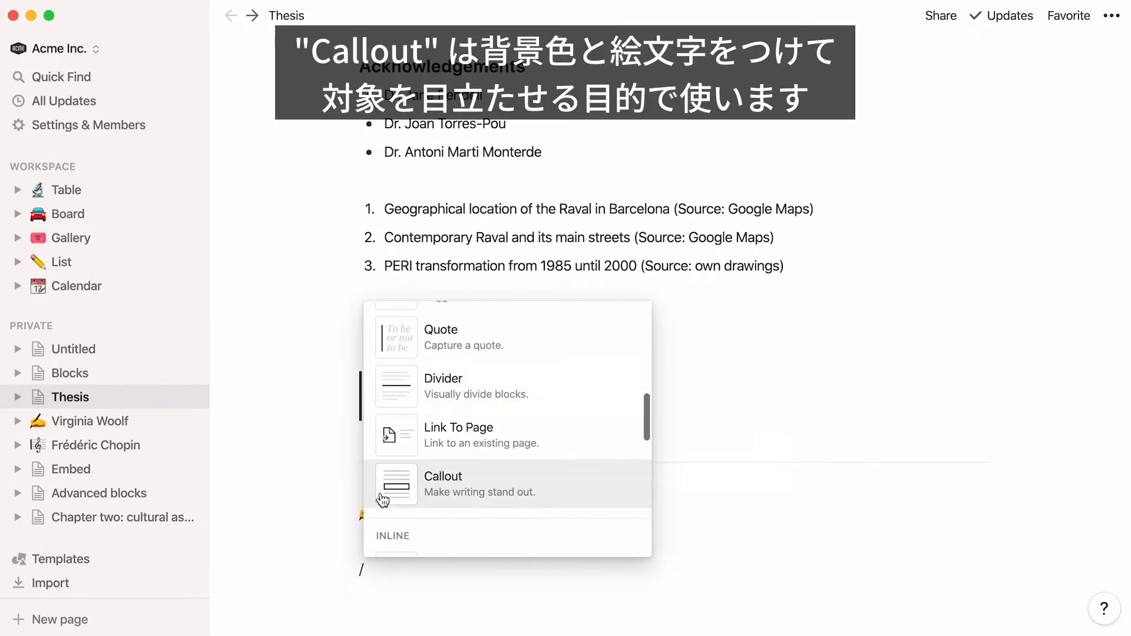
{"action": "left_click", "coordinate": [382, 500]}
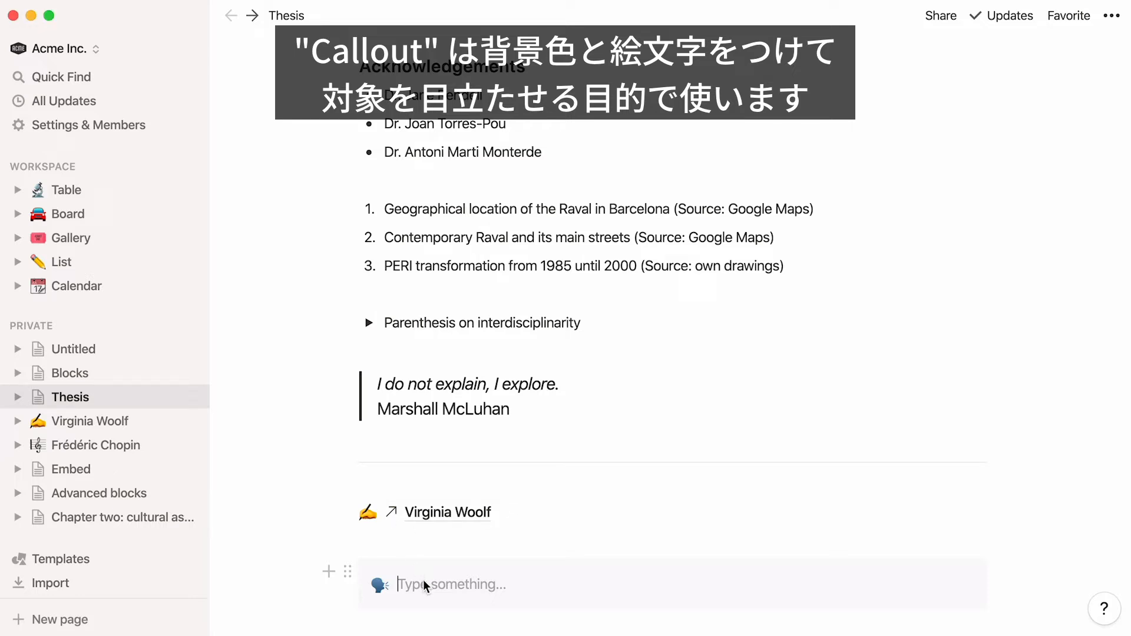
{"action": "type", "text": "The space I'm looking for doesn't exist. Everything has been disseminated. The function exists, the action exists, the necessity exists, but its way of concretizing itself is completely disseminated in diverse spaces, places, and moments."}
{"action": "scroll", "coordinate": [425, 586], "scroll_direction": "down", "scroll_amount": 3}
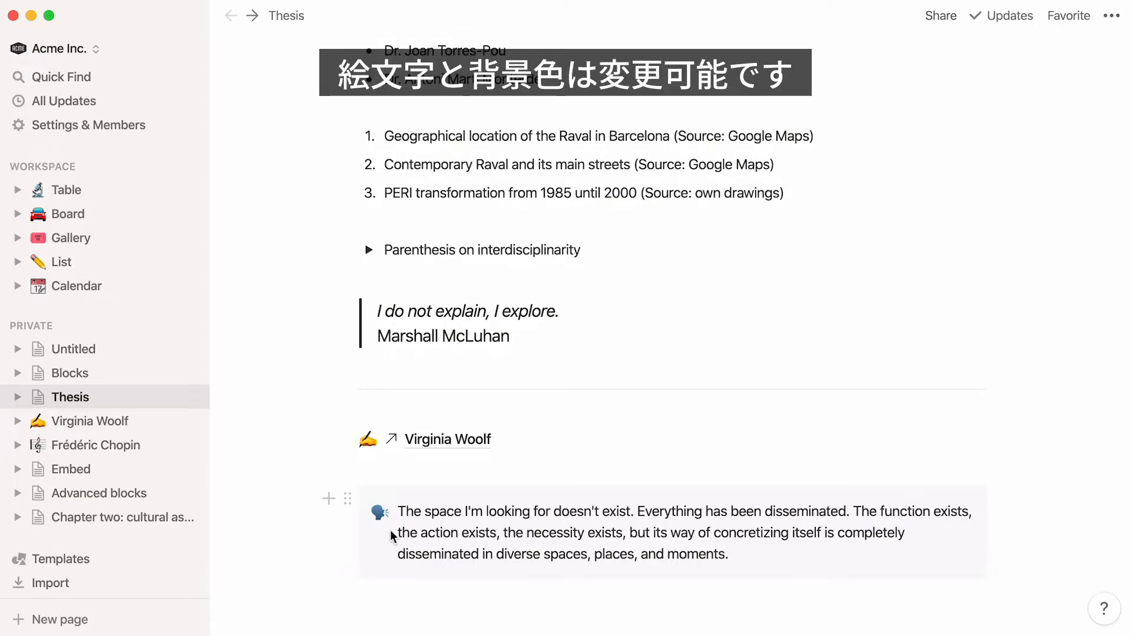
Change the callout's emoji to the light bulb, give it a light red background, and start an empty line below it.
{"action": "left_click", "coordinate": [374, 510]}
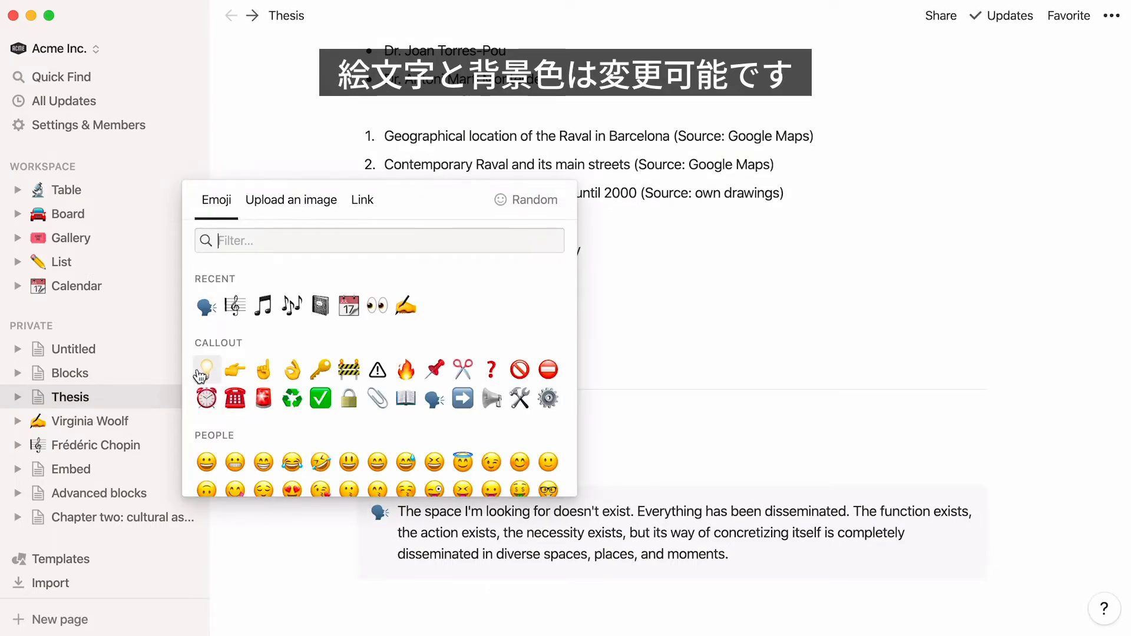
{"action": "left_click", "coordinate": [204, 369]}
{"action": "left_click", "coordinate": [347, 500]}
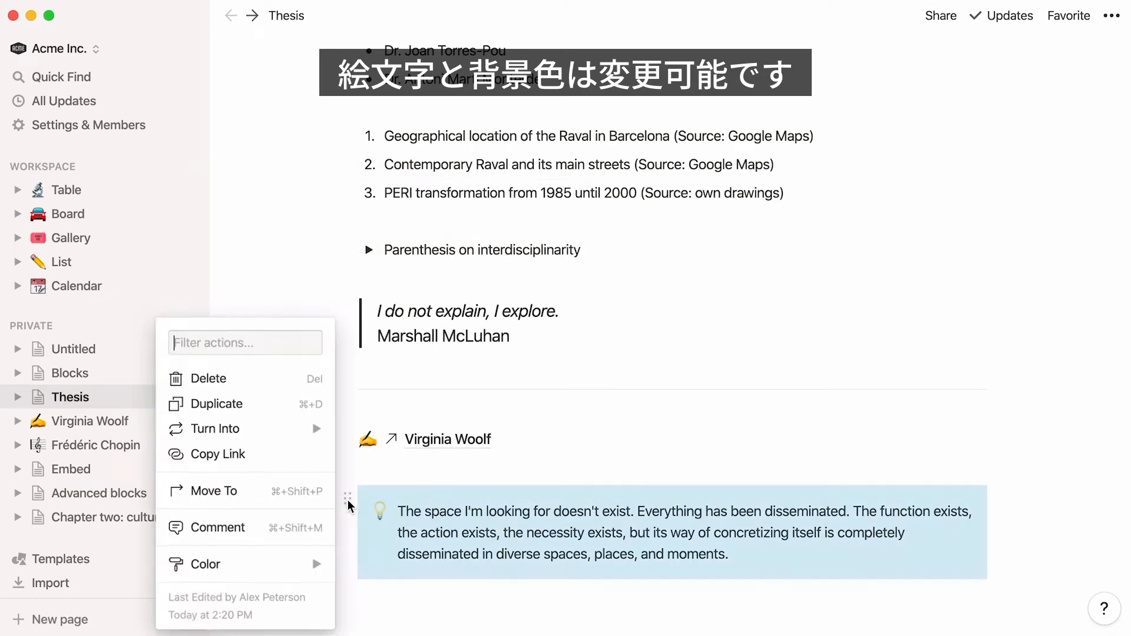
{"action": "mouse_move", "coordinate": [302, 561]}
{"action": "scroll", "coordinate": [481, 546], "scroll_direction": "down", "scroll_amount": 4}
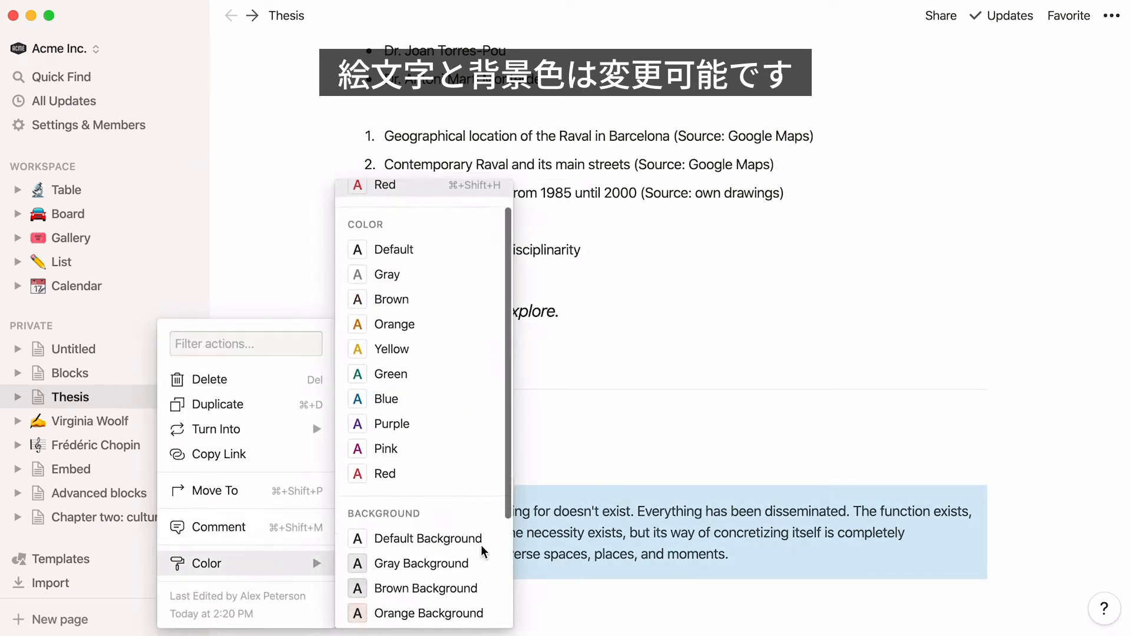
{"action": "left_click", "coordinate": [480, 546]}
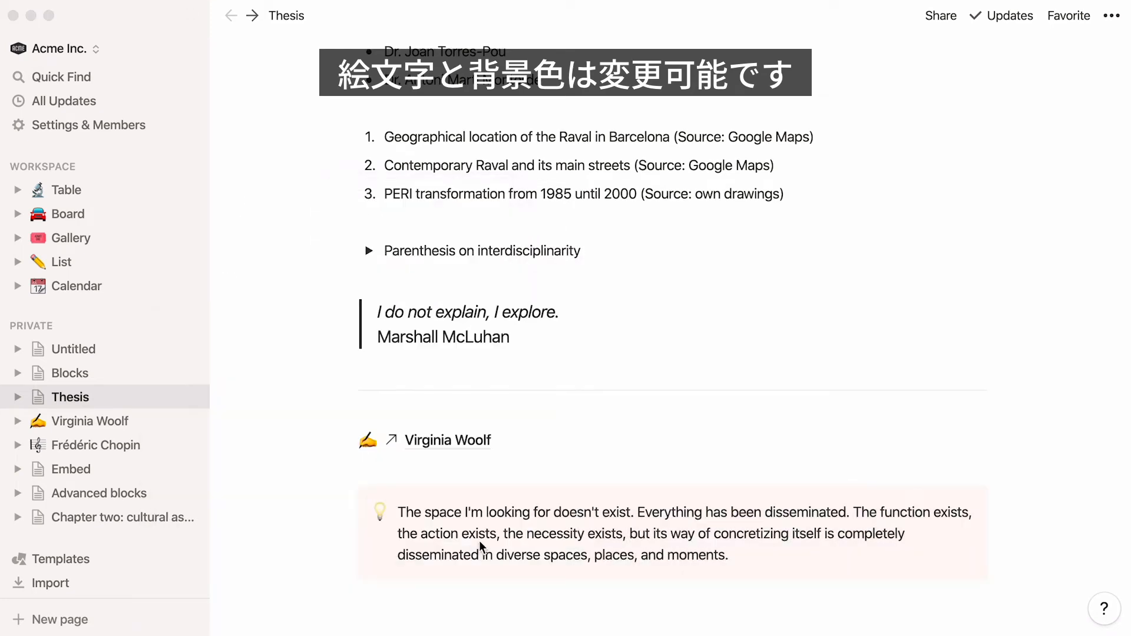
{"action": "left_click", "coordinate": [365, 607]}
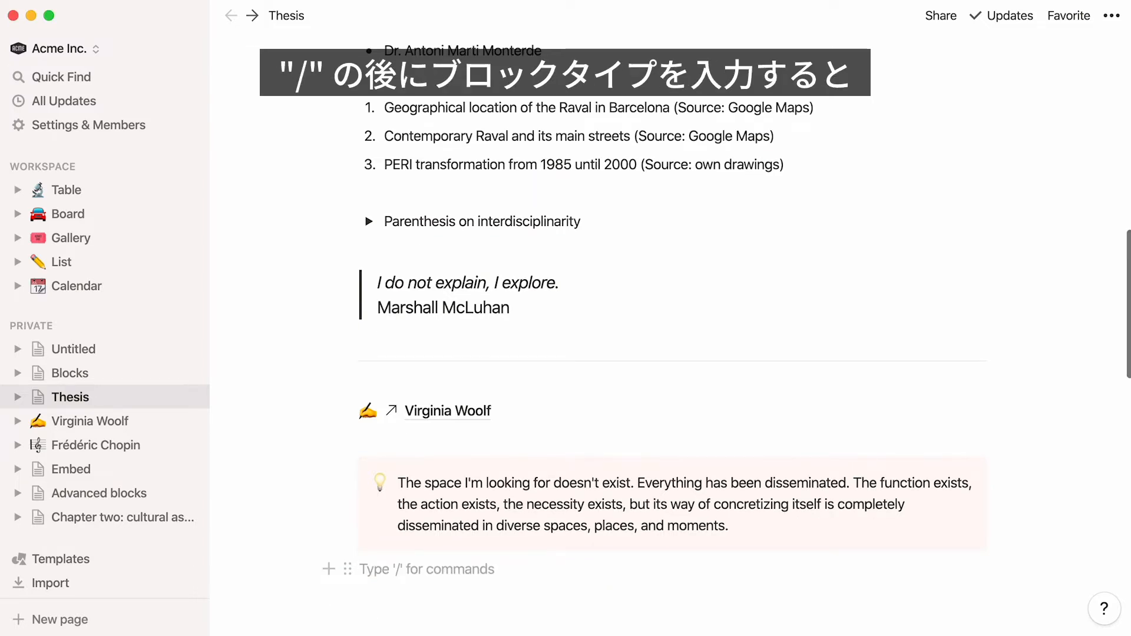
Insert a toggle list block on the empty line below the callout and remove it again.
{"action": "type", "text": "/togg"}
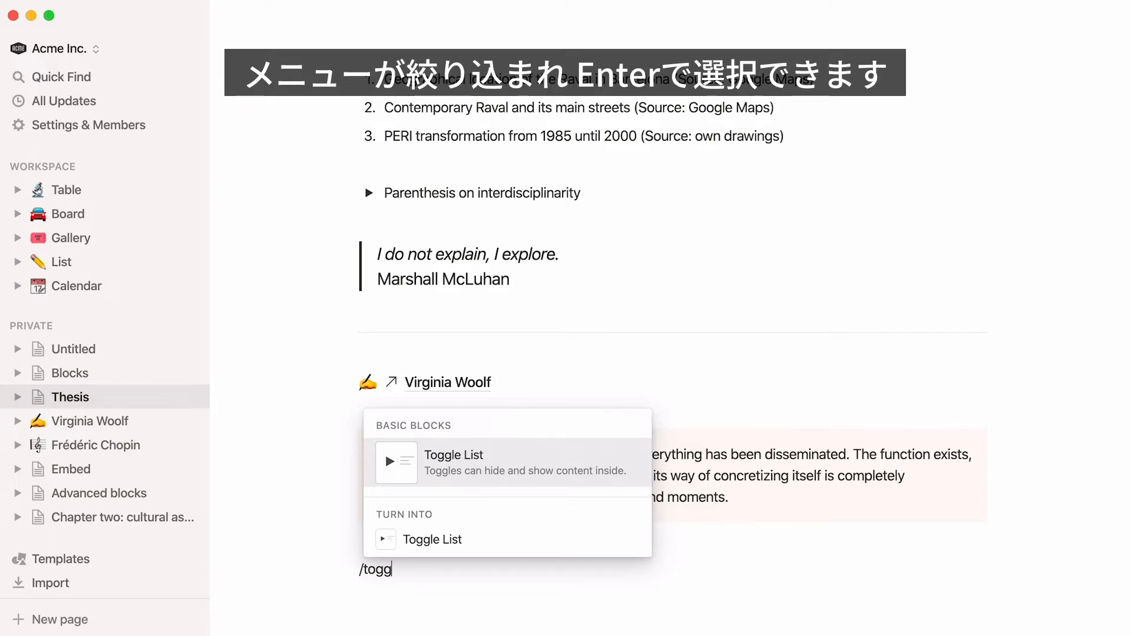
{"action": "key", "text": "Return"}
{"action": "key", "text": "BackSpace"}
{"action": "key", "text": "BackSpace"}
{"action": "key", "text": "BackSpace"}
{"action": "scroll", "coordinate": [672, 330], "scroll_direction": "up", "scroll_amount": 7}
{"action": "scroll", "coordinate": [671, 330], "scroll_direction": "up", "scroll_amount": 5}
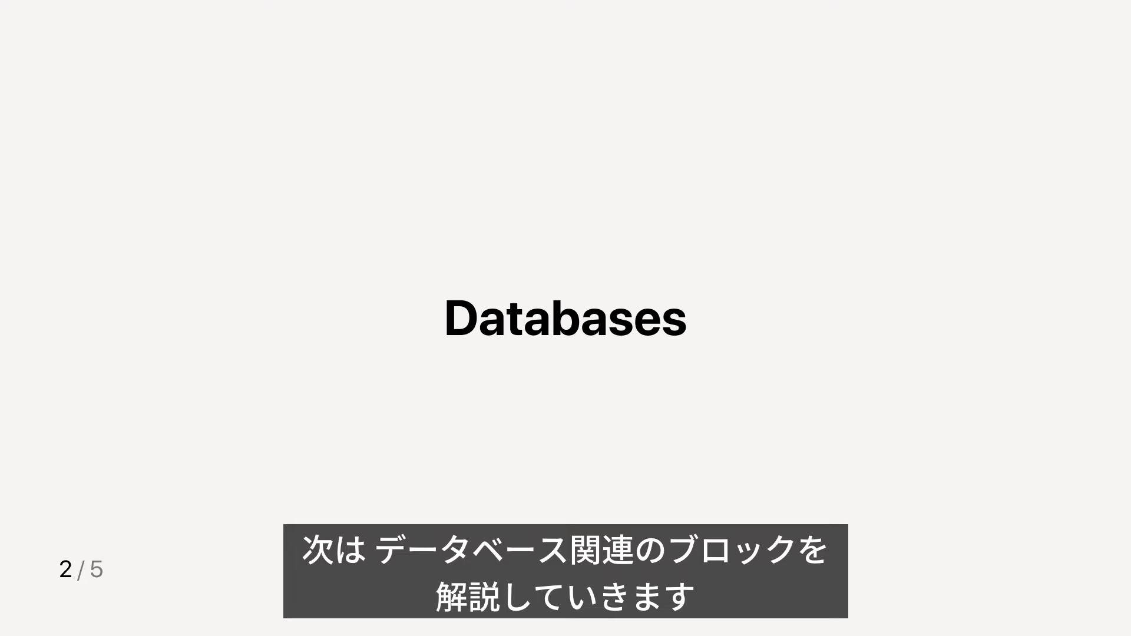
Look through the Board, Gallery, Table, List and Calendar database pages and compare the full-page calendar with the inline one on Blocks.
{"action": "left_click", "coordinate": [118, 214]}
{"action": "left_click", "coordinate": [120, 238]}
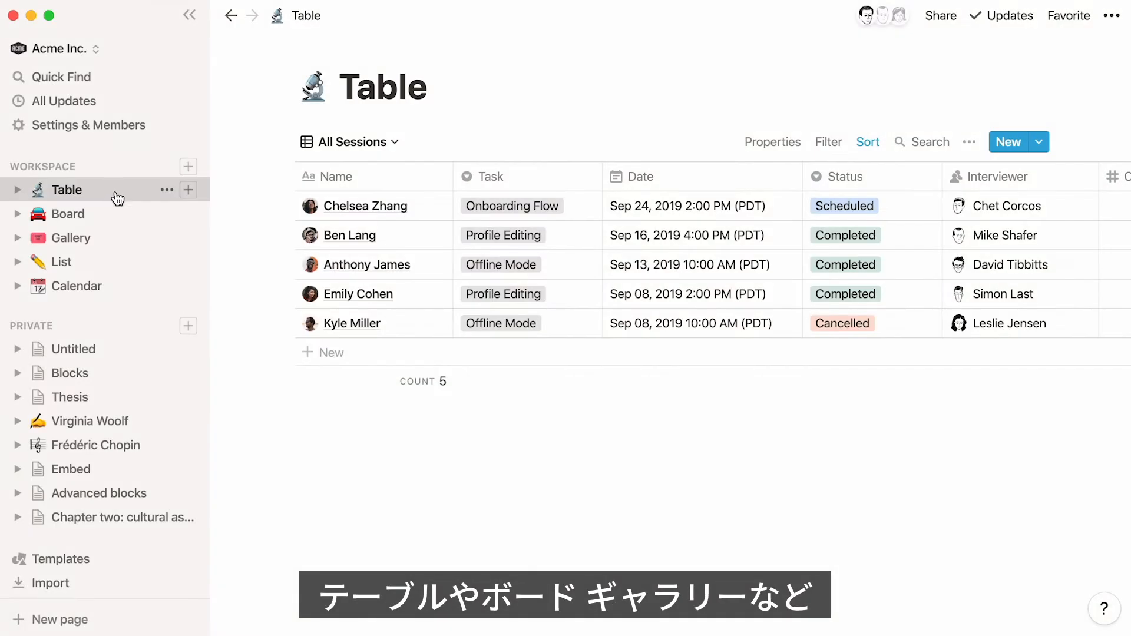
{"action": "left_click", "coordinate": [118, 263]}
{"action": "left_click", "coordinate": [120, 286]}
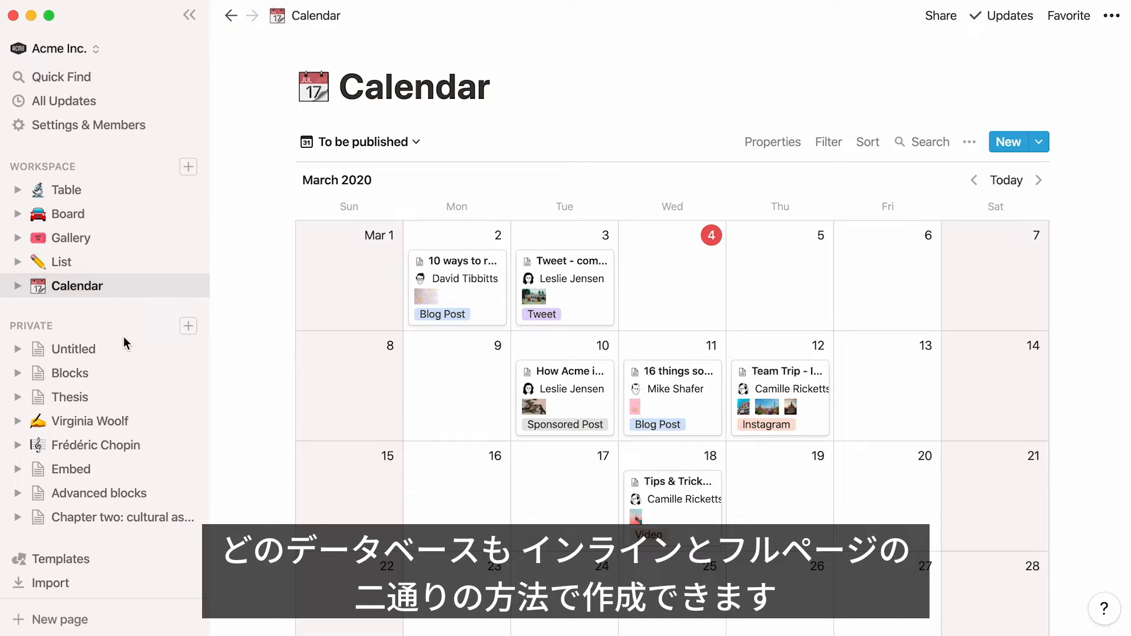
{"action": "left_click", "coordinate": [124, 375]}
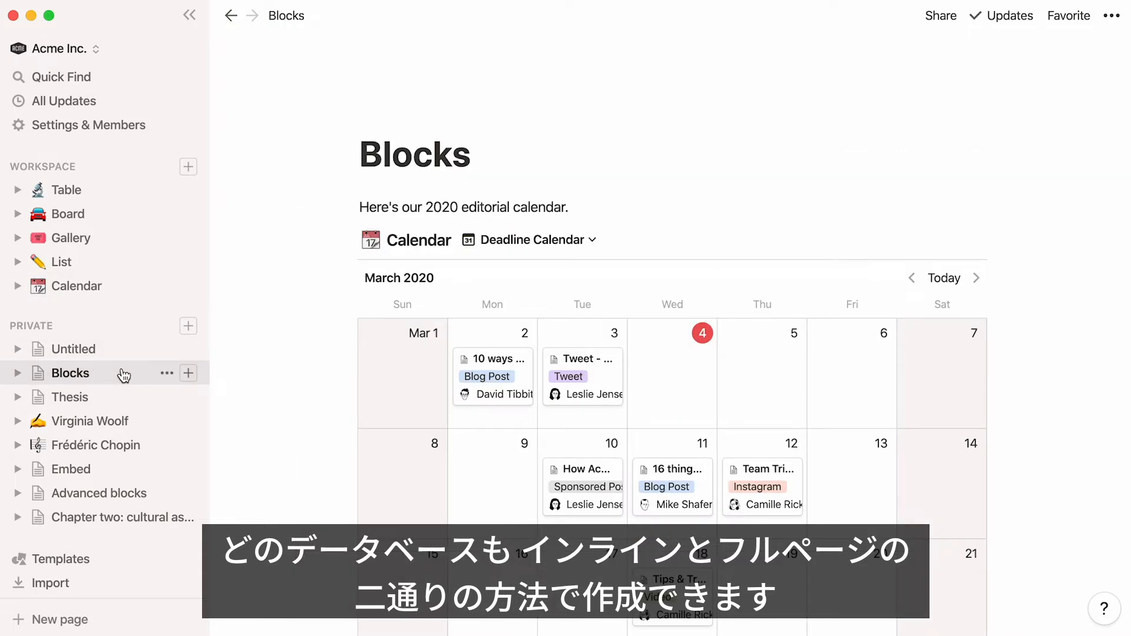
{"action": "left_click", "coordinate": [120, 289]}
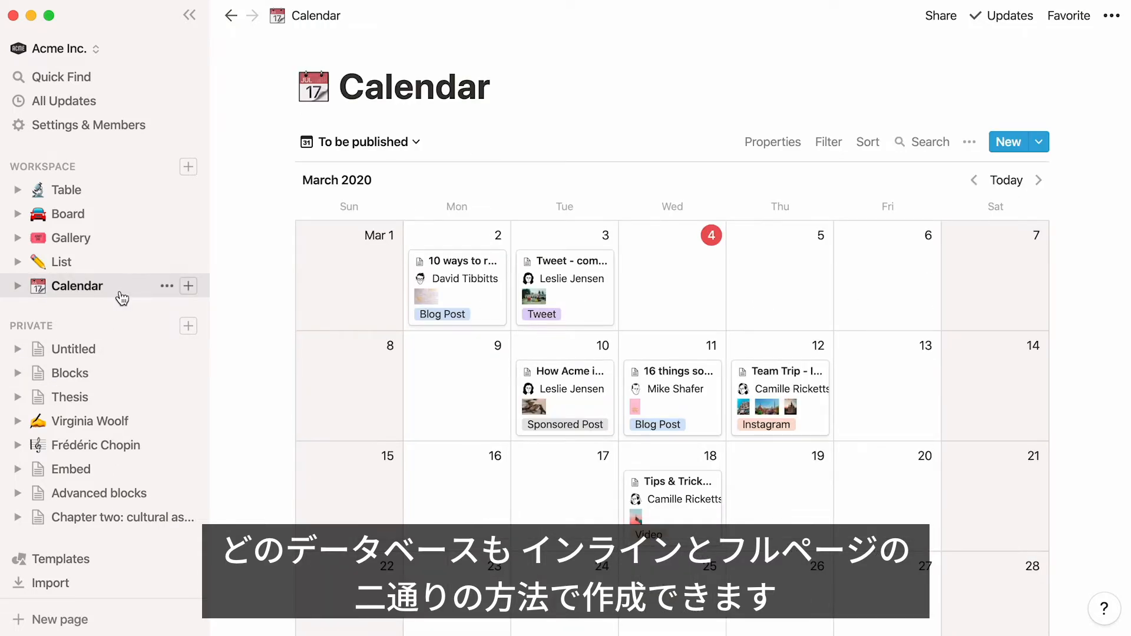
Insert an inline gallery database below the biography paragraph on the Virginia Woolf page.
{"action": "left_click", "coordinate": [155, 423]}
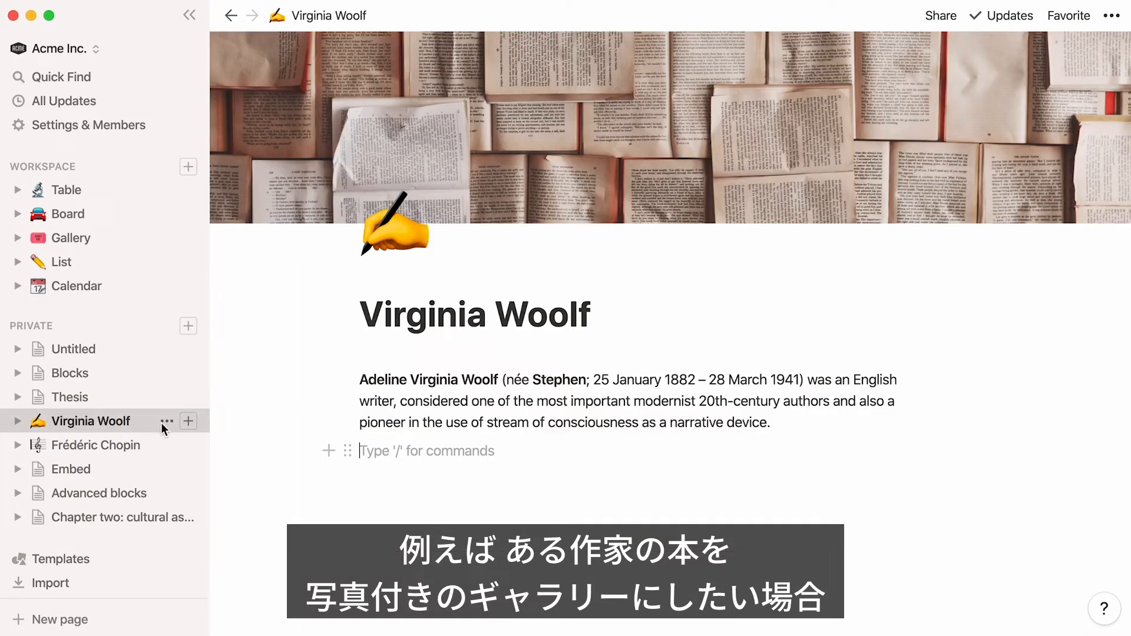
{"action": "left_click", "coordinate": [287, 471]}
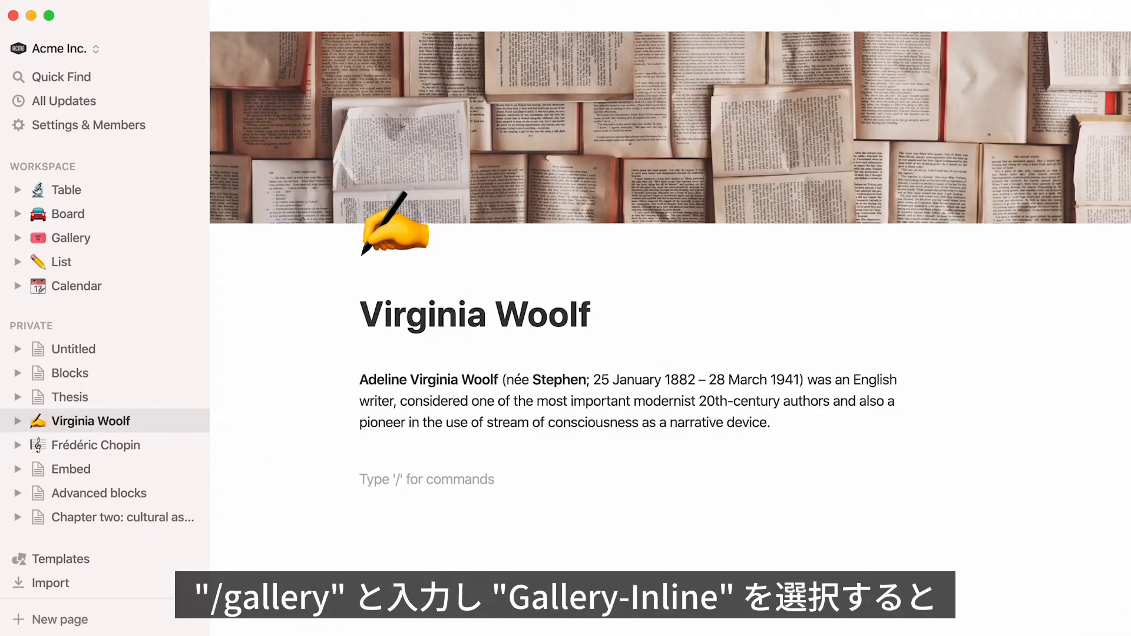
{"action": "type", "text": "/gallery"}
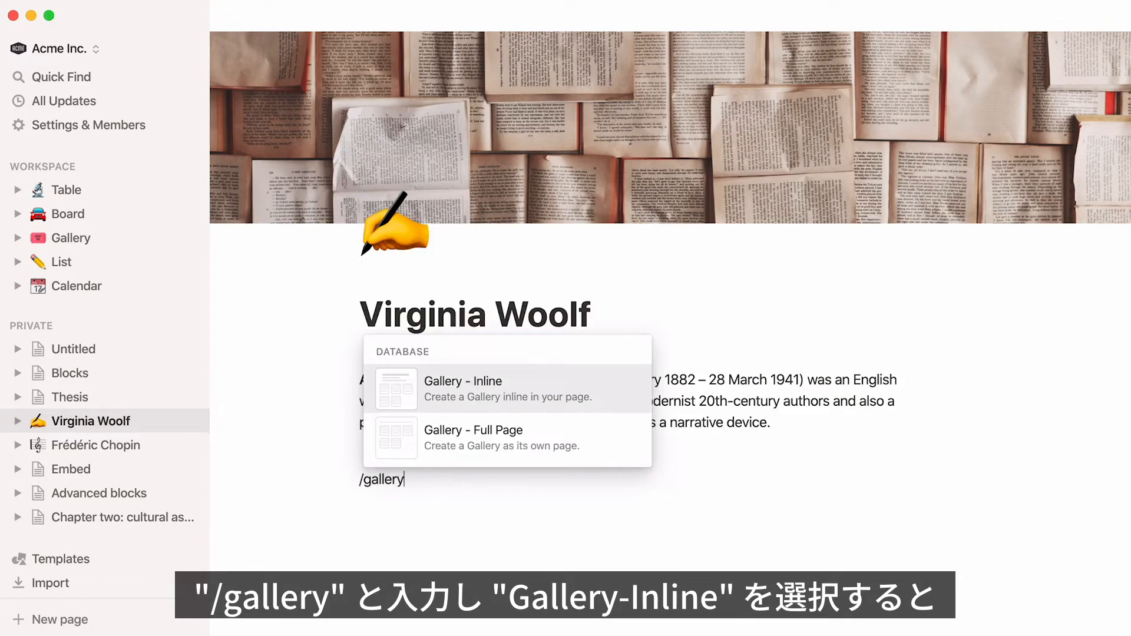
{"action": "left_click", "coordinate": [379, 389]}
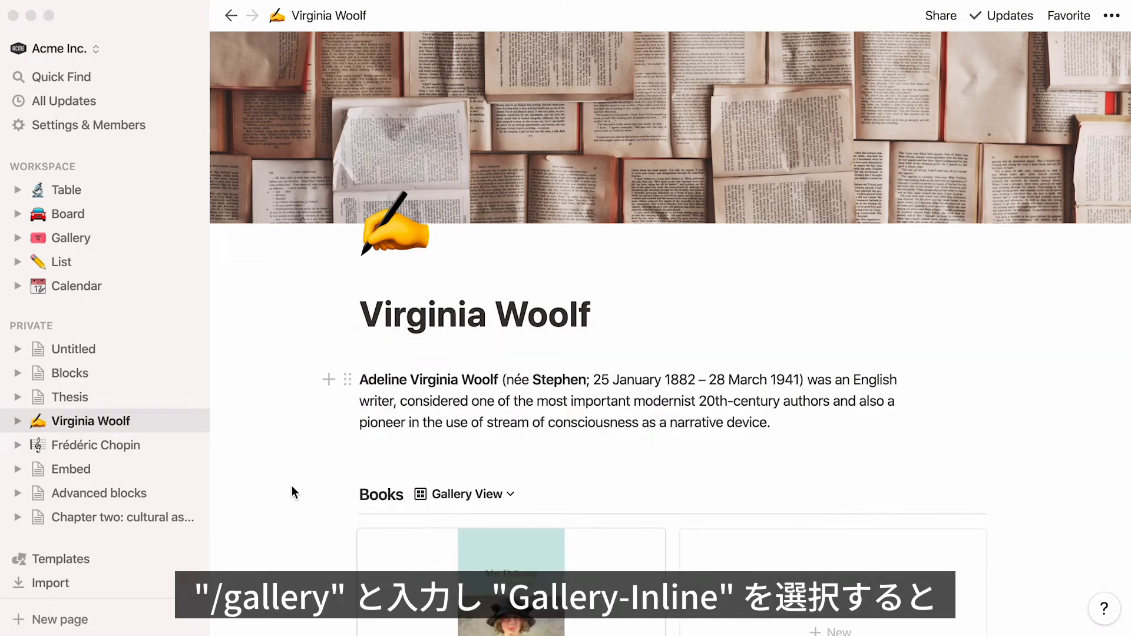
Add the Desktop images A Room of One's Own, Orlando, The Waves and To the Lighthouse to the Books gallery as new cards.
{"action": "scroll", "coordinate": [292, 486], "scroll_direction": "down", "scroll_amount": 5}
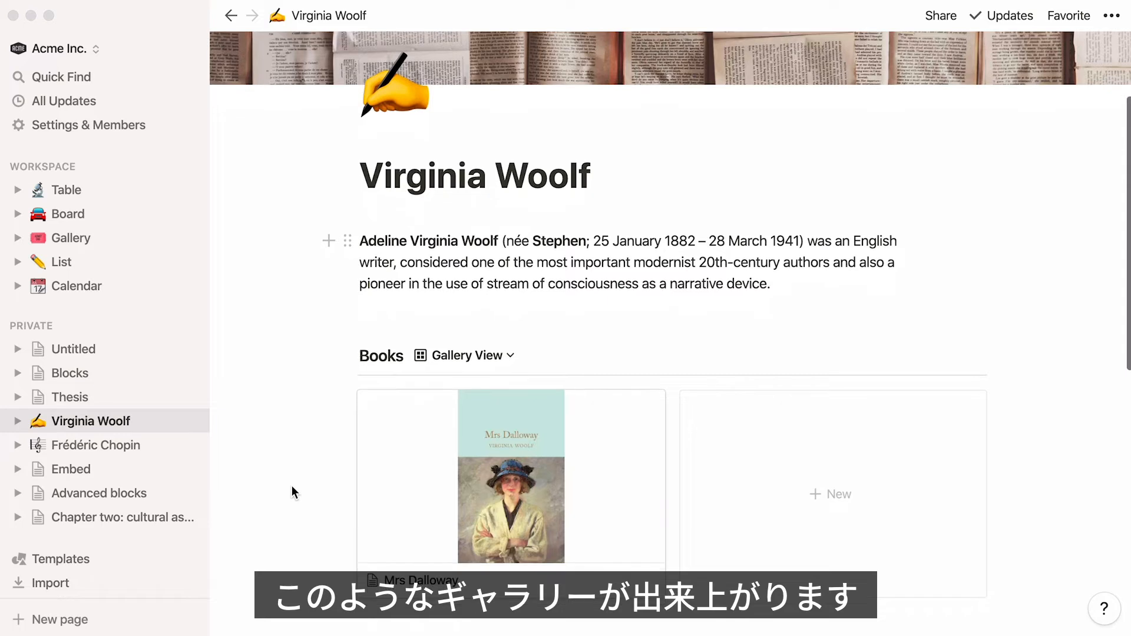
{"action": "scroll", "coordinate": [292, 486], "scroll_direction": "down", "scroll_amount": 2}
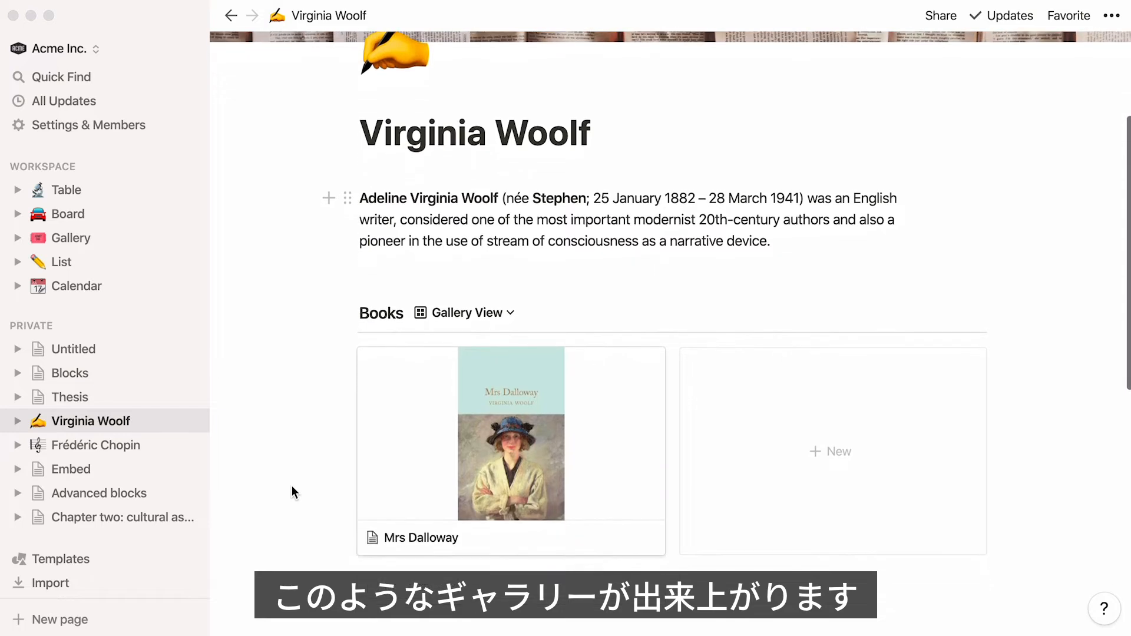
{"action": "key", "text": "super+Tab"}
{"action": "left_click_drag", "start_coordinate": [621, 133], "coordinate": [972, 198]}
{"action": "left_click_drag", "start_coordinate": [860, 157], "coordinate": [828, 398]}
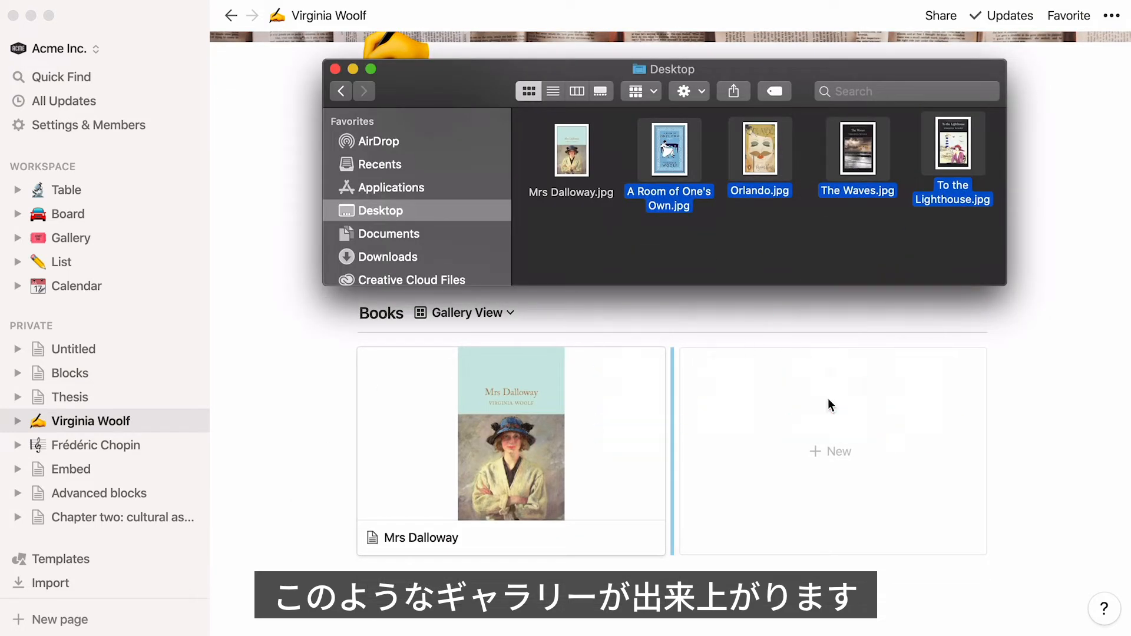
{"action": "left_click", "coordinate": [1040, 312]}
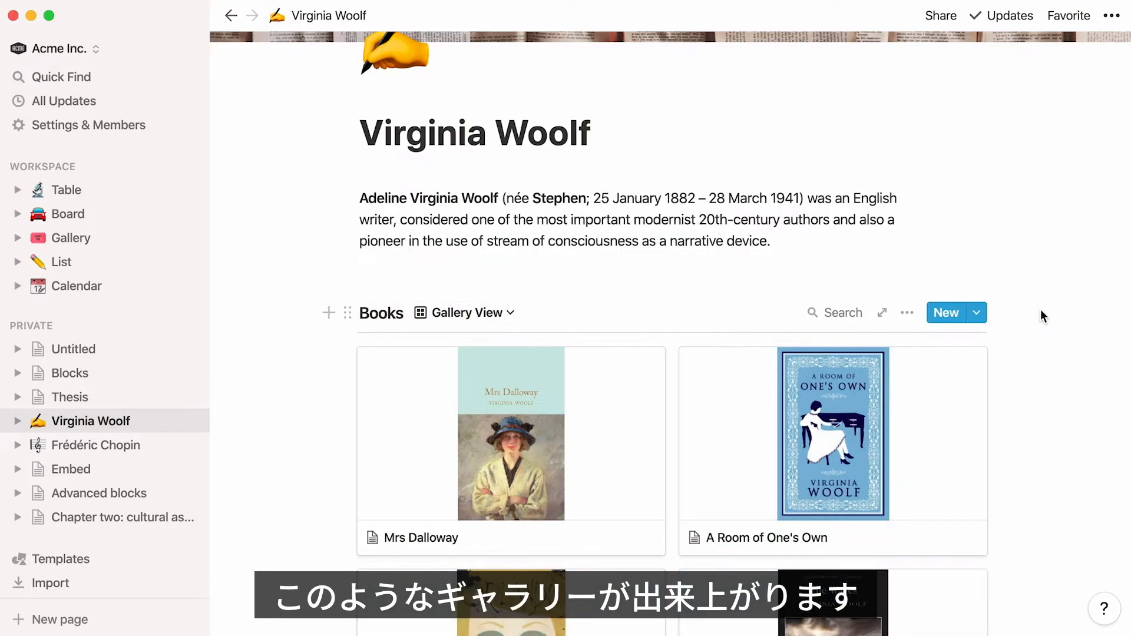
{"action": "scroll", "coordinate": [1043, 316], "scroll_direction": "down", "scroll_amount": 3}
{"action": "scroll", "coordinate": [1041, 309], "scroll_direction": "down", "scroll_amount": 5}
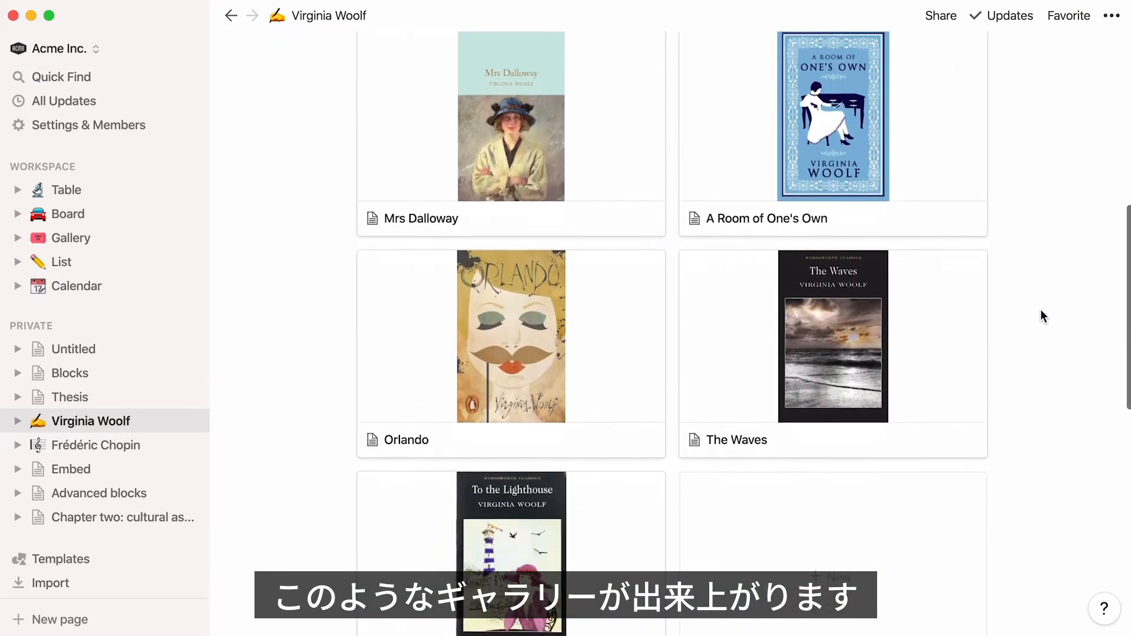
{"action": "scroll", "coordinate": [1040, 310], "scroll_direction": "up", "scroll_amount": 10}
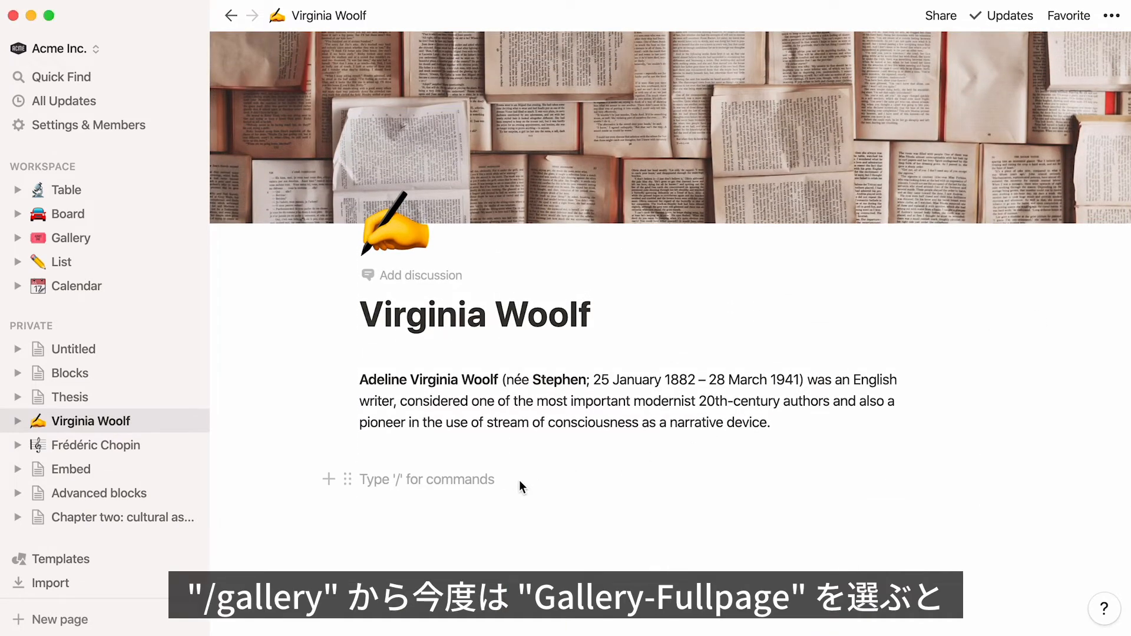
Create a full-page gallery database inside the Virginia Woolf page and return to the parent page.
{"action": "type", "text": "/gallery"}
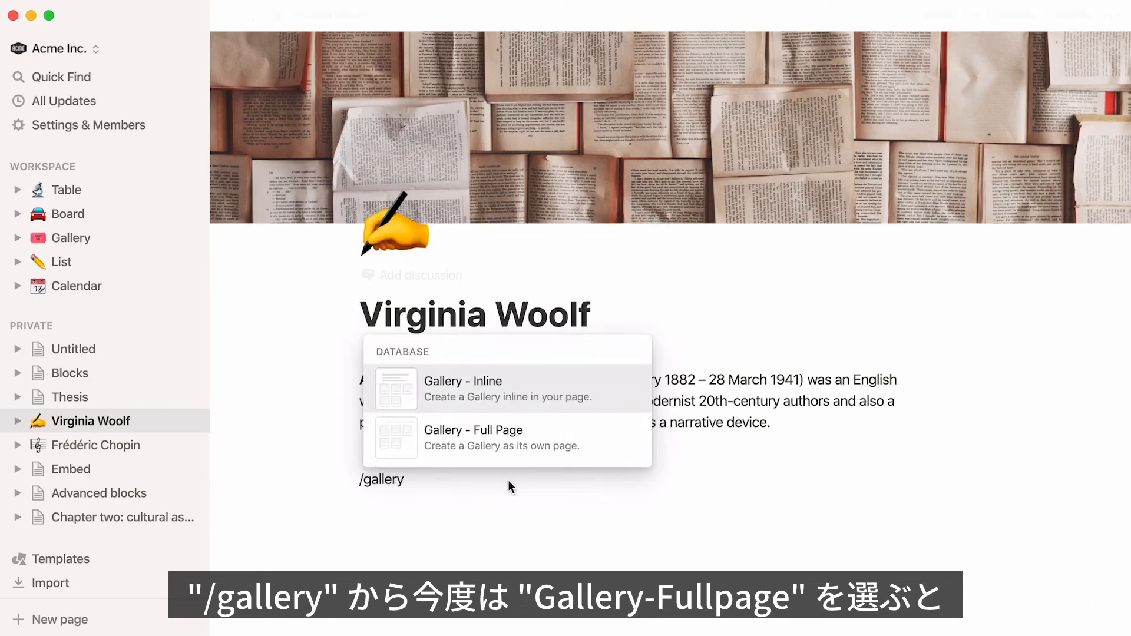
{"action": "left_click", "coordinate": [486, 450]}
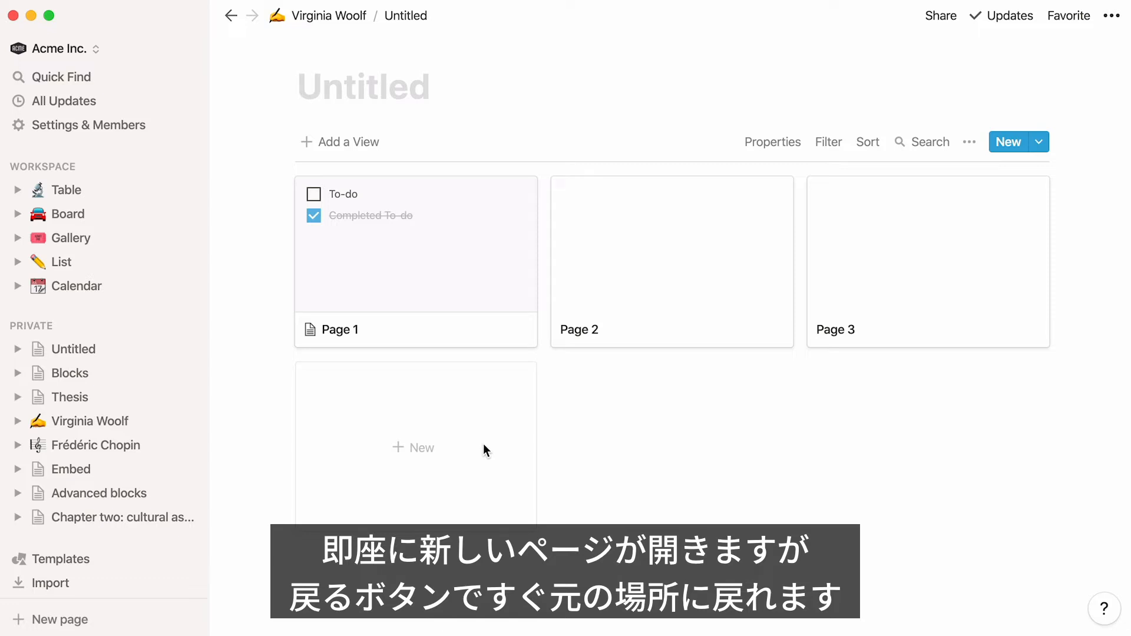
{"action": "left_click", "coordinate": [231, 15]}
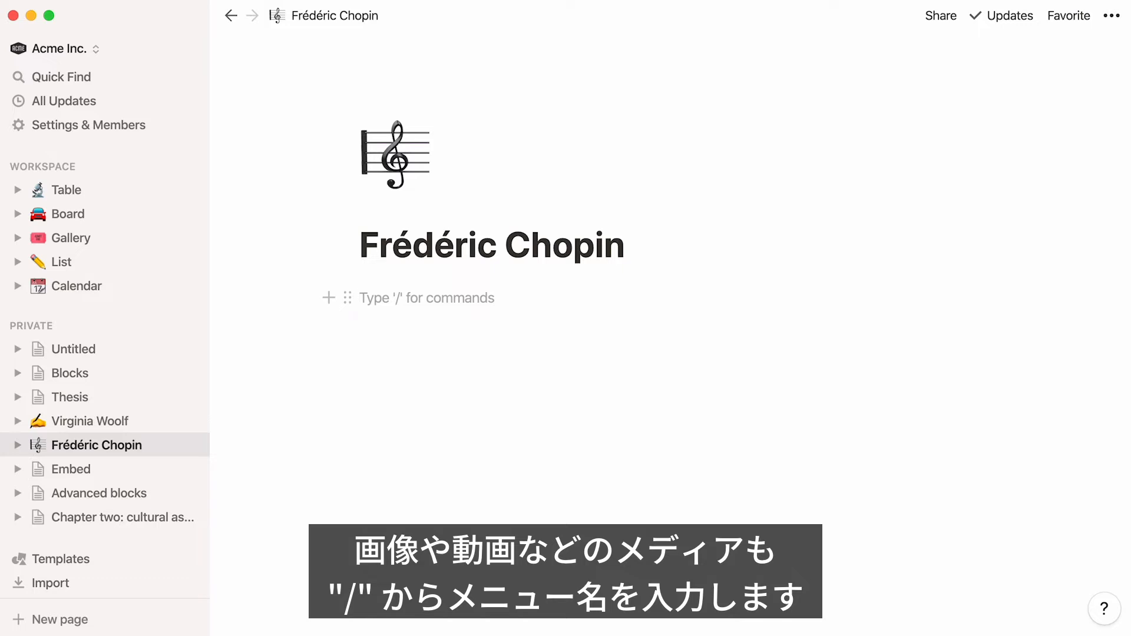
Insert an image block on the Frédéric Chopin page and look at its Embed link and Unsplash sources.
{"action": "type", "text": "/image"}
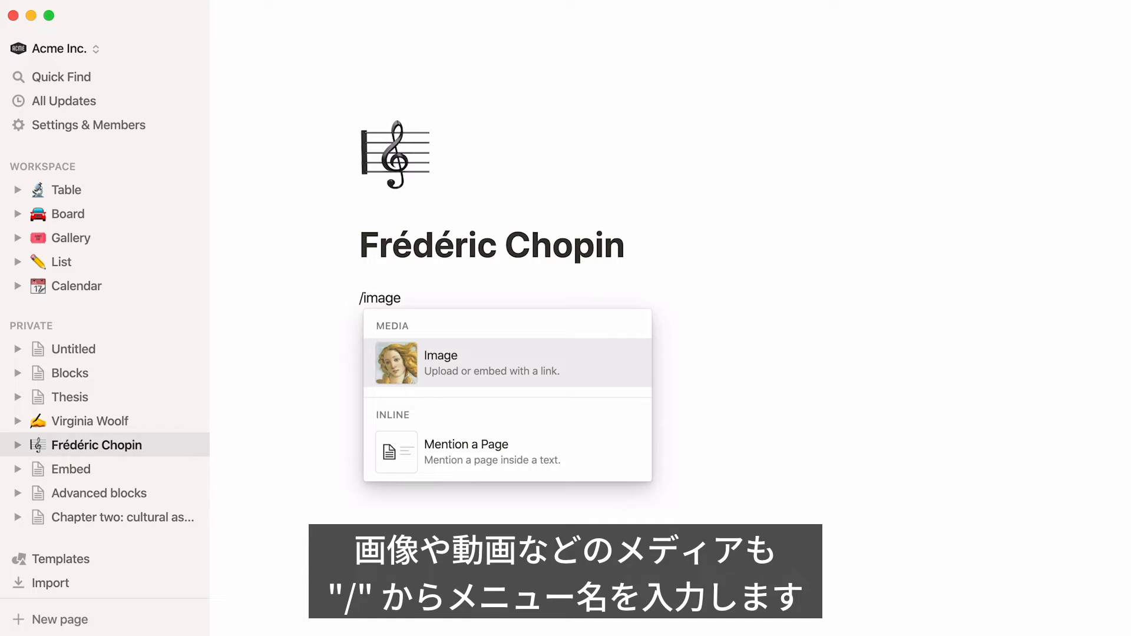
{"action": "key", "text": "Return"}
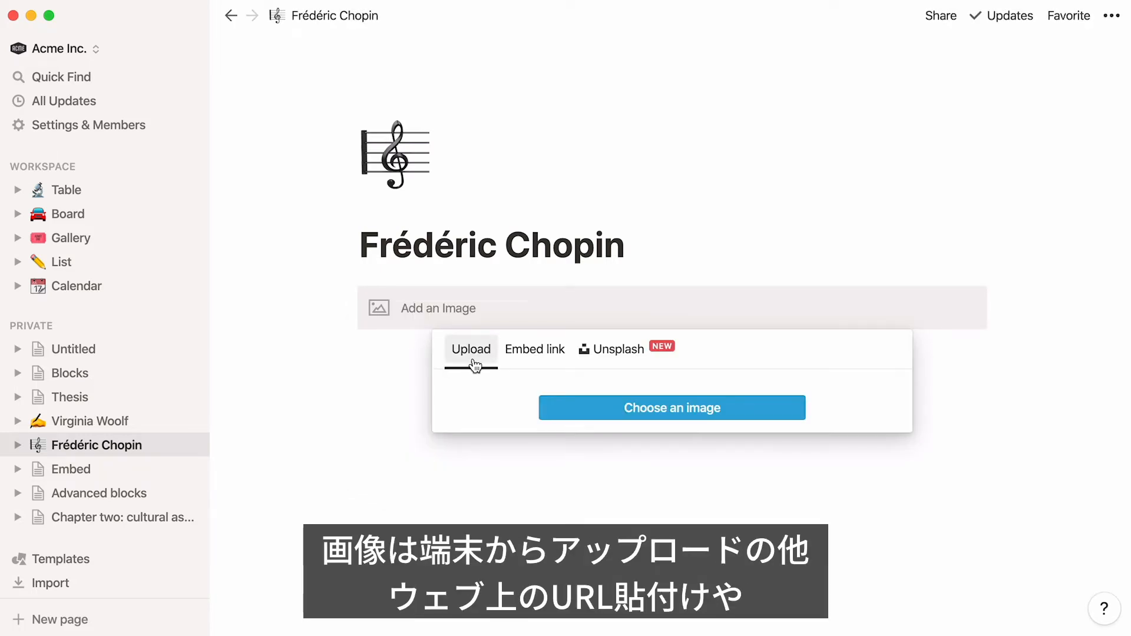
{"action": "left_click", "coordinate": [528, 364]}
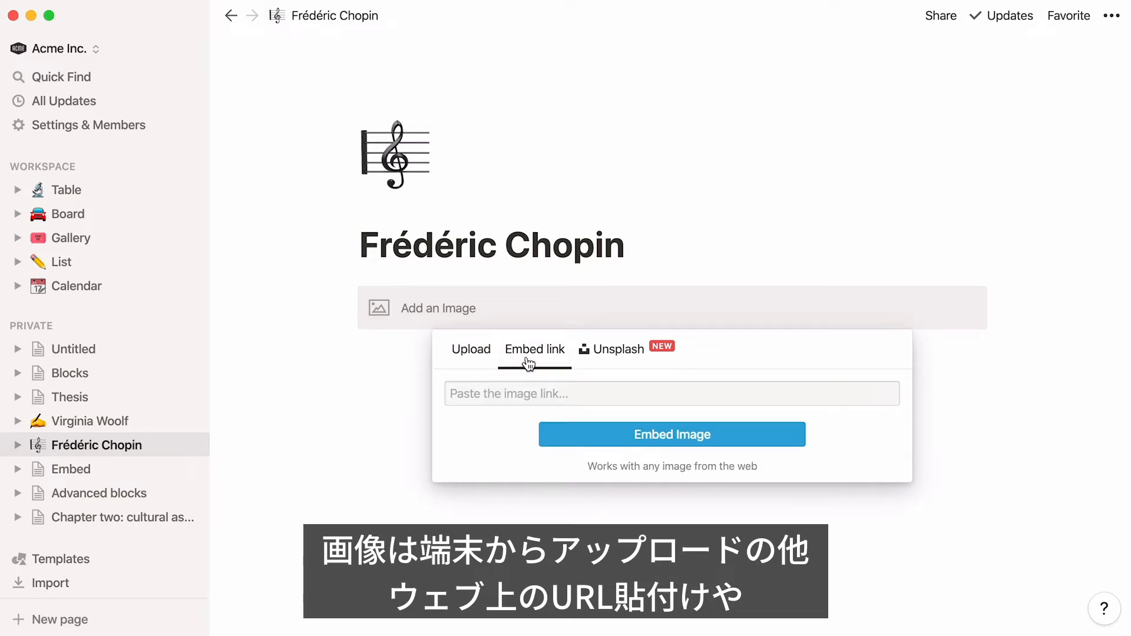
{"action": "left_click", "coordinate": [592, 361]}
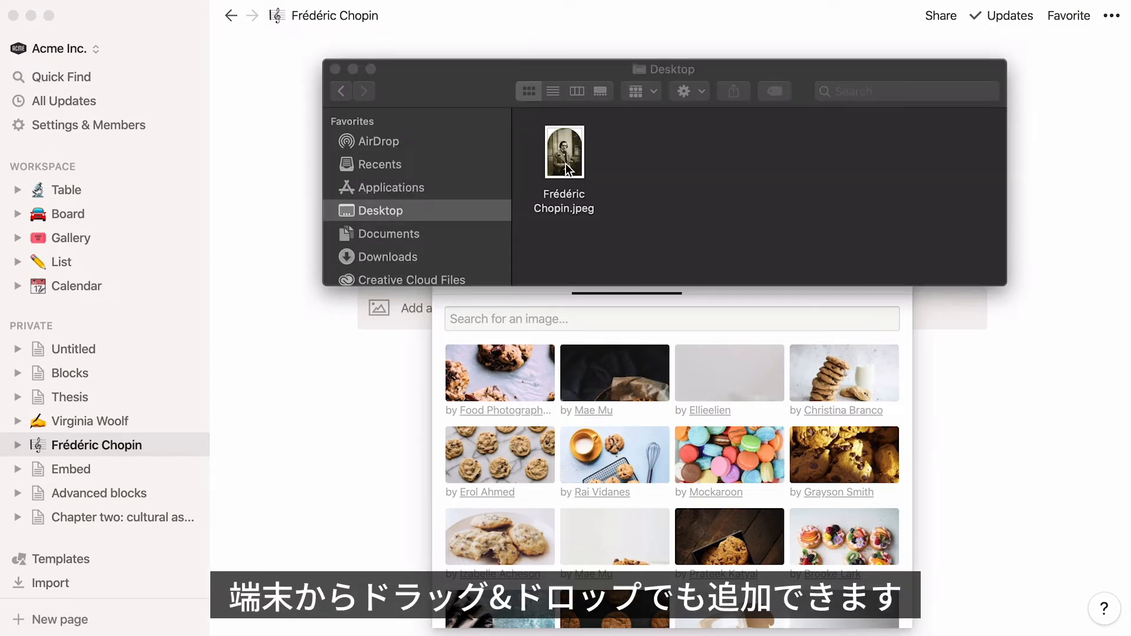
Add the Desktop file Frédéric Chopin.jpeg to the page directly below the empty image block.
{"action": "left_click", "coordinate": [565, 165]}
{"action": "left_click_drag", "start_coordinate": [566, 164], "coordinate": [382, 323]}
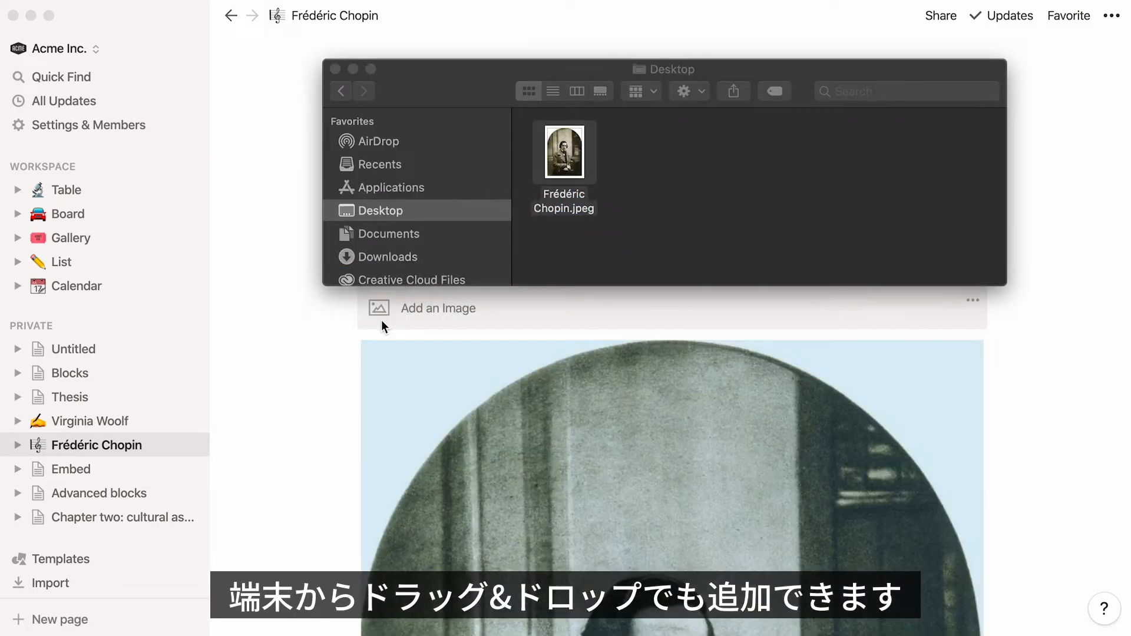
{"action": "left_click", "coordinate": [292, 374]}
Delete the empty image block and shrink the Chopin portrait to about half the text column's width.
{"action": "left_click", "coordinate": [347, 300]}
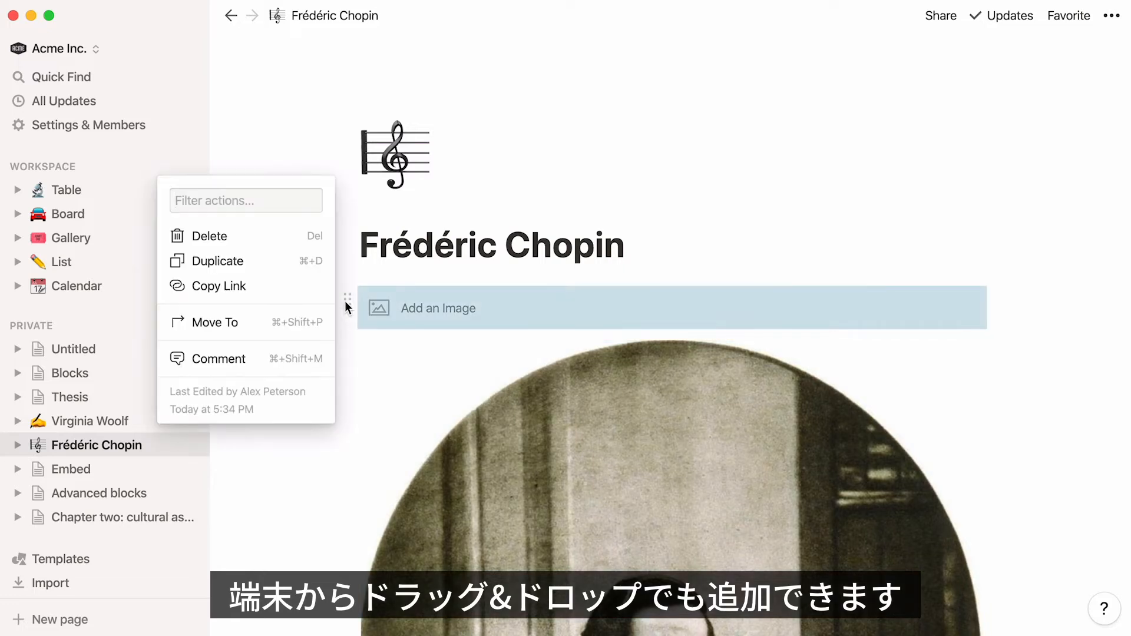
{"action": "left_click", "coordinate": [301, 235]}
{"action": "scroll", "coordinate": [301, 234], "scroll_direction": "down", "scroll_amount": 3}
{"action": "left_click_drag", "start_coordinate": [364, 250], "coordinate": [505, 253]}
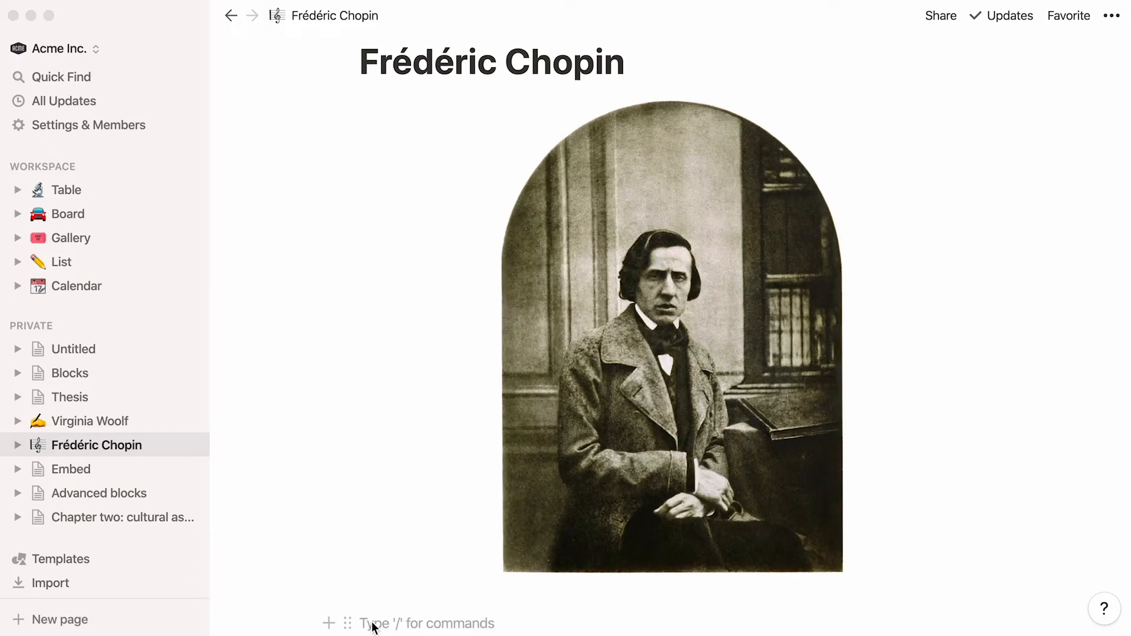
{"action": "left_click", "coordinate": [373, 625]}
{"action": "key", "text": "Return"}
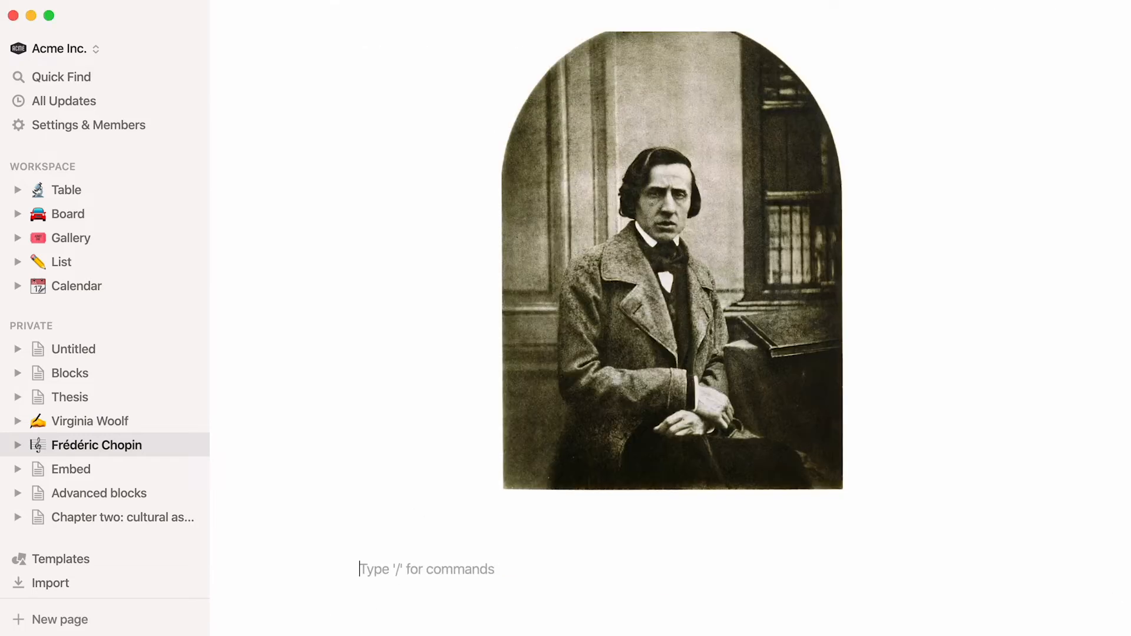
{"action": "type", "text": "/"}
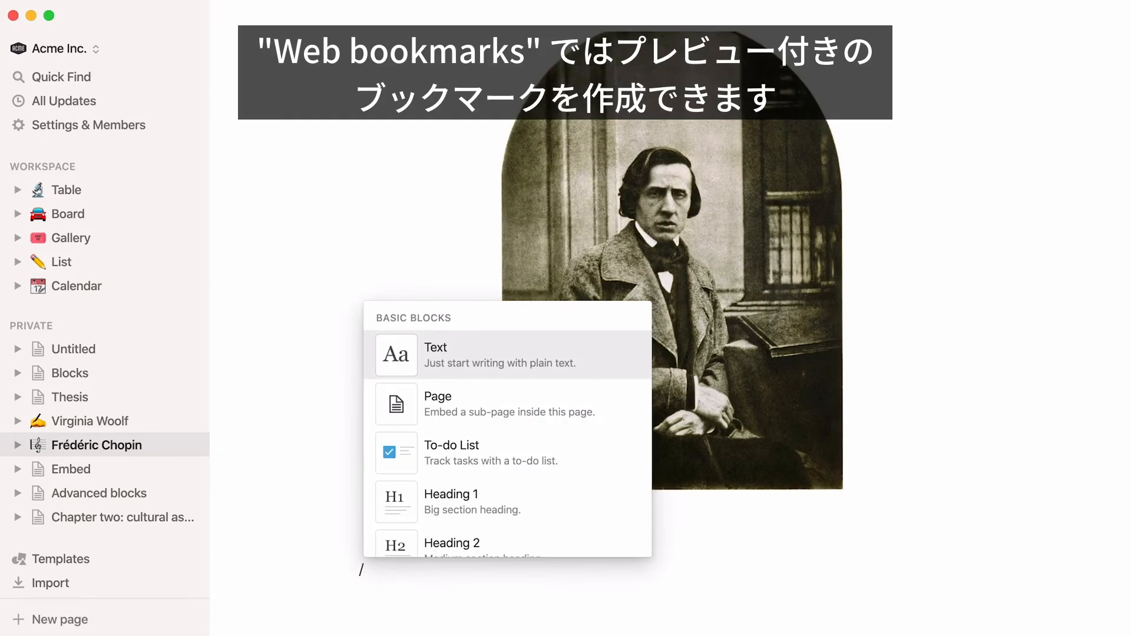
{"action": "type", "text": "web"}
{"action": "left_click", "coordinate": [444, 550]}
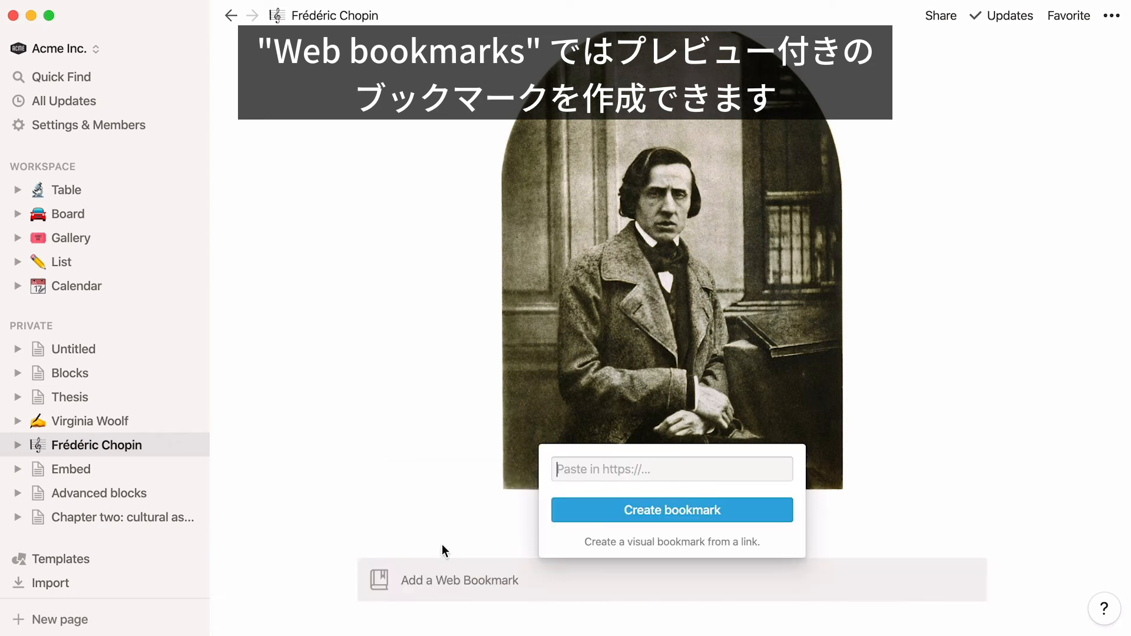
{"action": "type", "text": "https://en.wikipedia.org/wiki/Nocturnes_(Chopin)"}
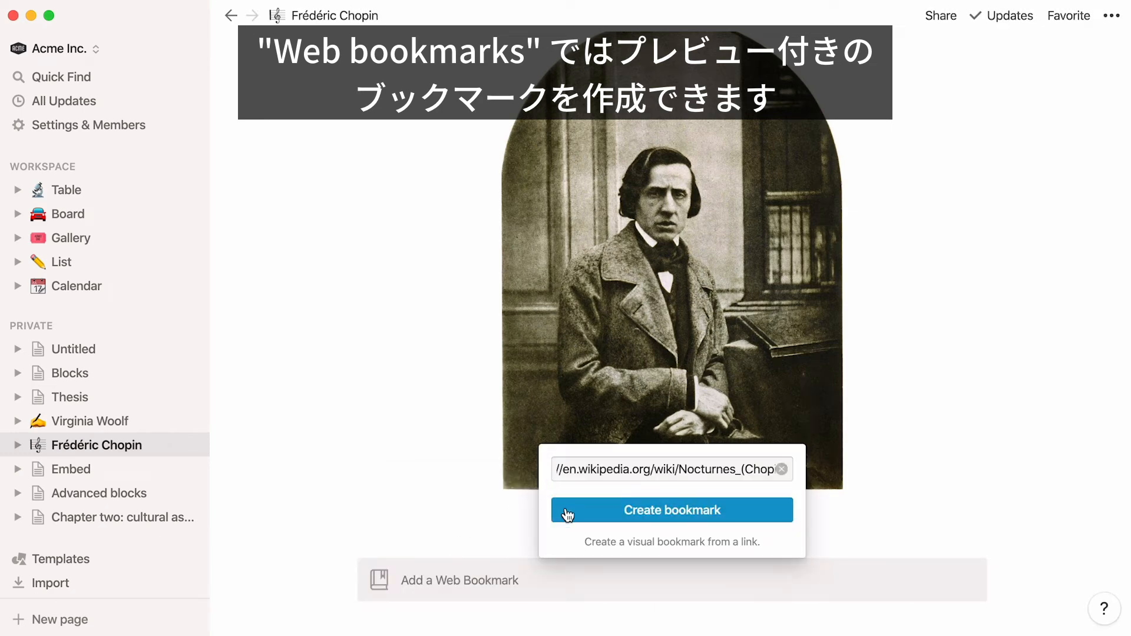
{"action": "left_click", "coordinate": [570, 512]}
Add a video block below the Nocturnes bookmark and upload Frédéric Chopin.mp4 from the Desktop into it.
{"action": "scroll", "coordinate": [275, 596], "scroll_direction": "down", "scroll_amount": 7}
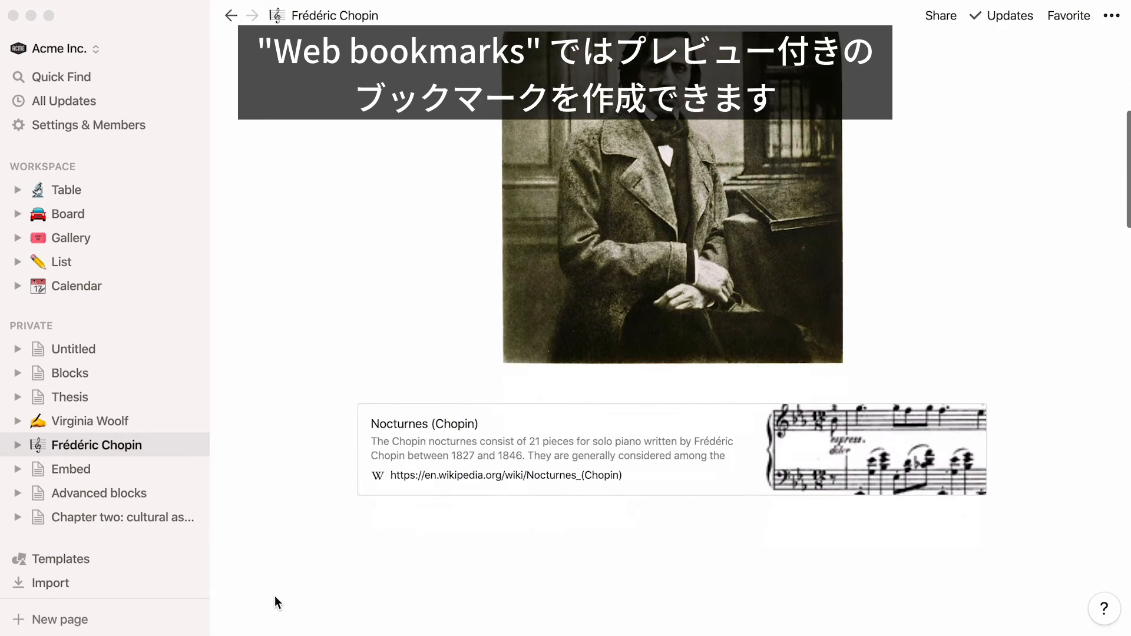
{"action": "left_click", "coordinate": [354, 255]}
{"action": "type", "text": "/video"}
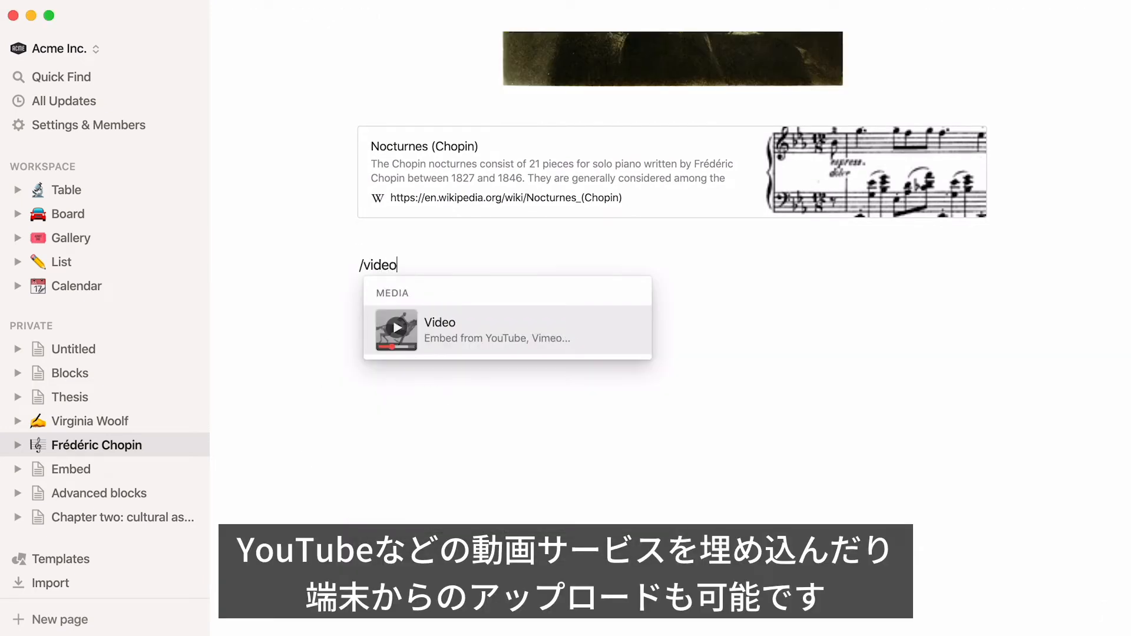
{"action": "left_click", "coordinate": [444, 324]}
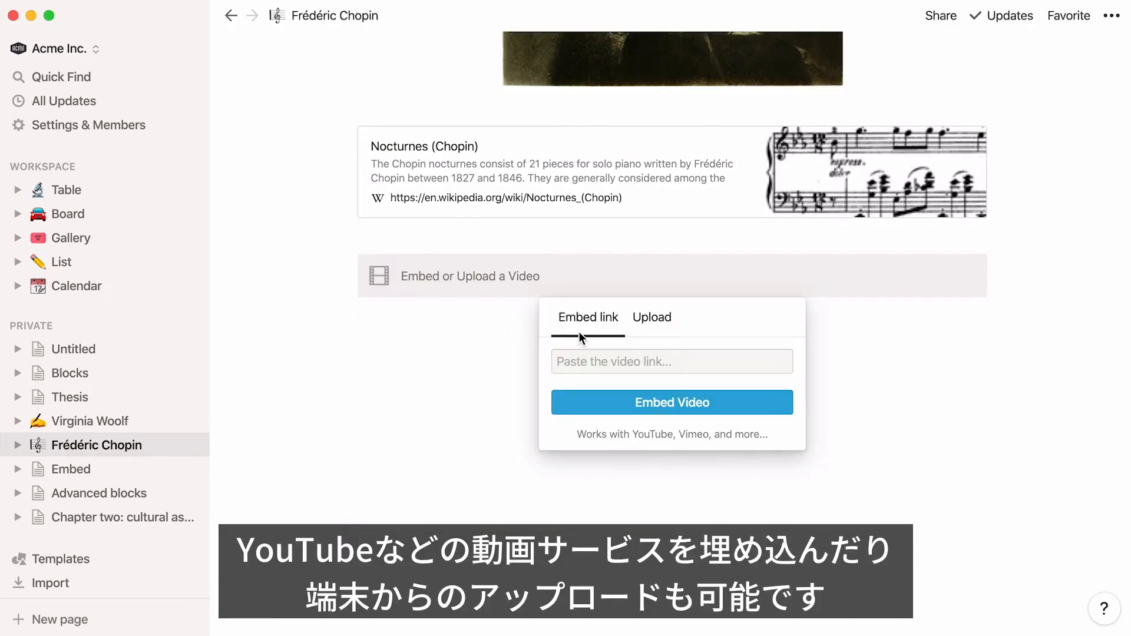
{"action": "left_click", "coordinate": [656, 334]}
{"action": "left_click", "coordinate": [603, 377]}
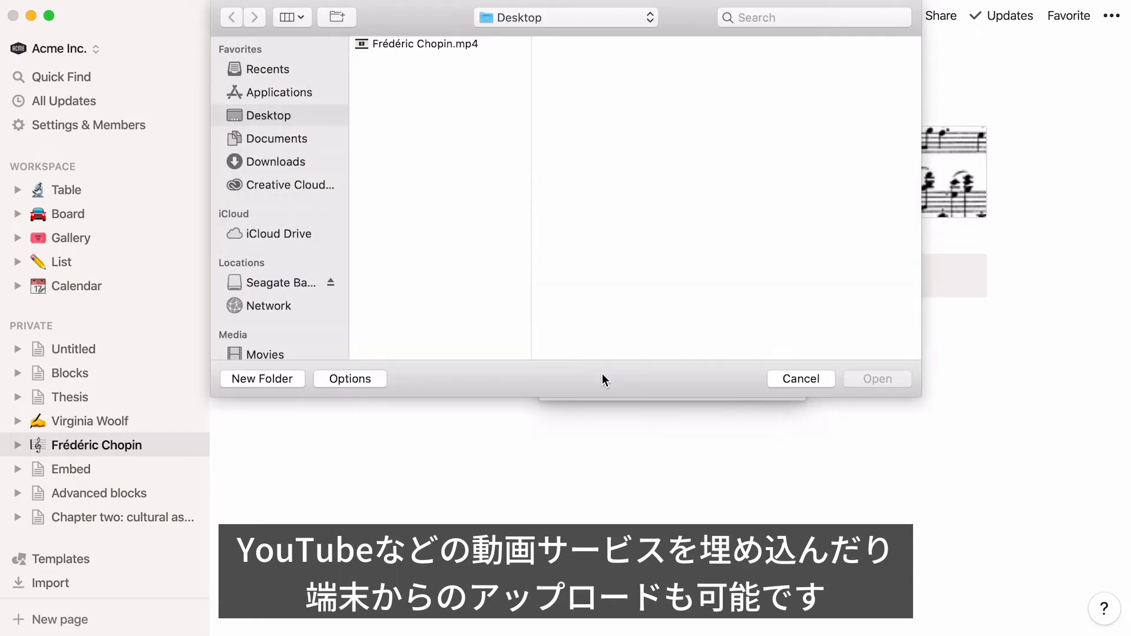
{"action": "left_click", "coordinate": [428, 45]}
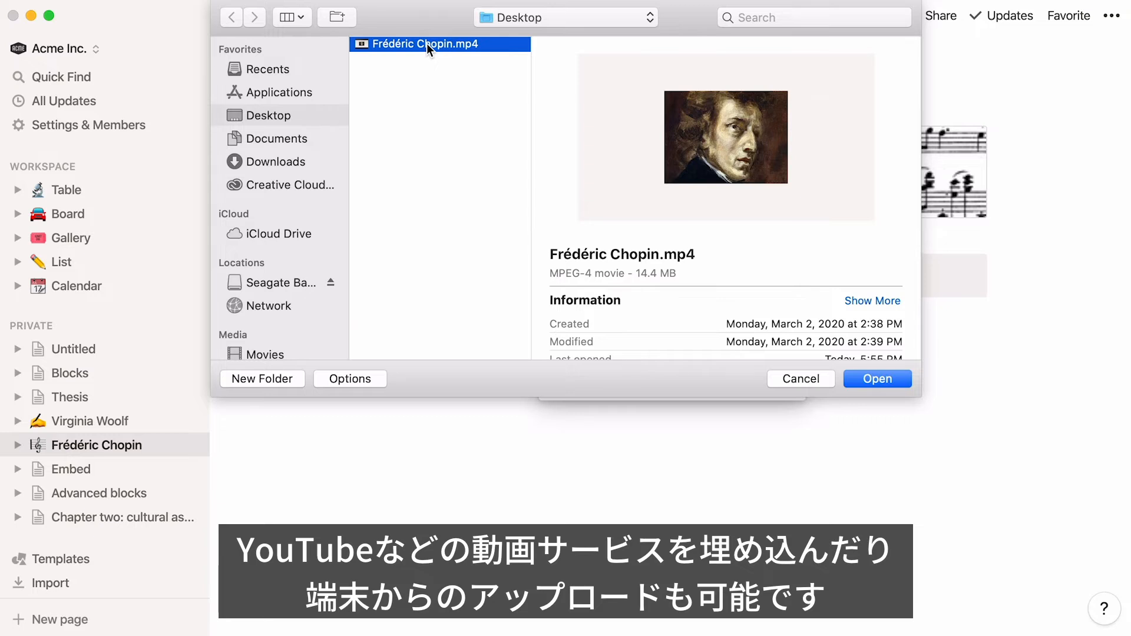
{"action": "double_click", "coordinate": [427, 44]}
Embed the copied Spotify link to Chopin: Nocturnes as an audio block below the video, and move it beside the video as a second column.
{"action": "scroll", "coordinate": [239, 405], "scroll_direction": "down", "scroll_amount": 3}
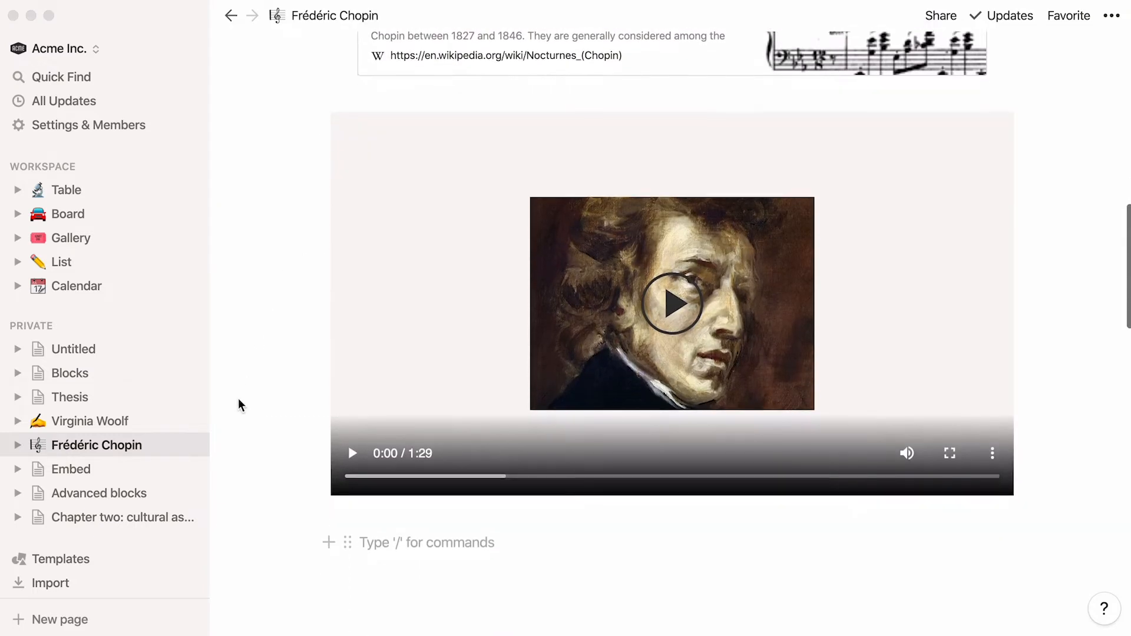
{"action": "scroll", "coordinate": [238, 406], "scroll_direction": "down", "scroll_amount": 5}
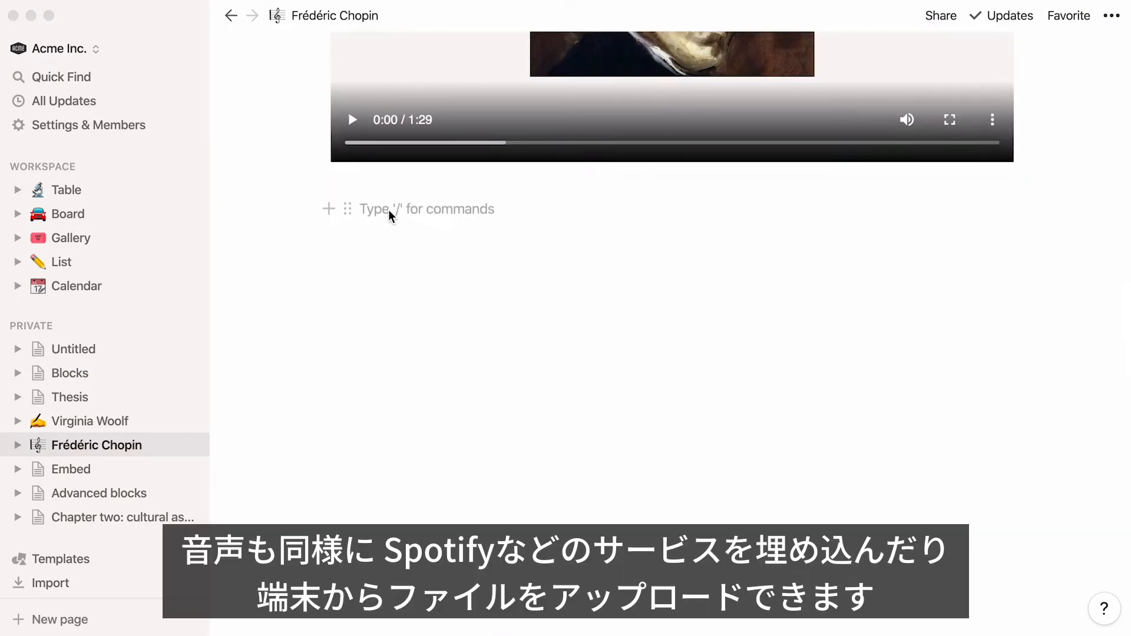
{"action": "left_click", "coordinate": [389, 215]}
{"action": "type", "text": "/audio"}
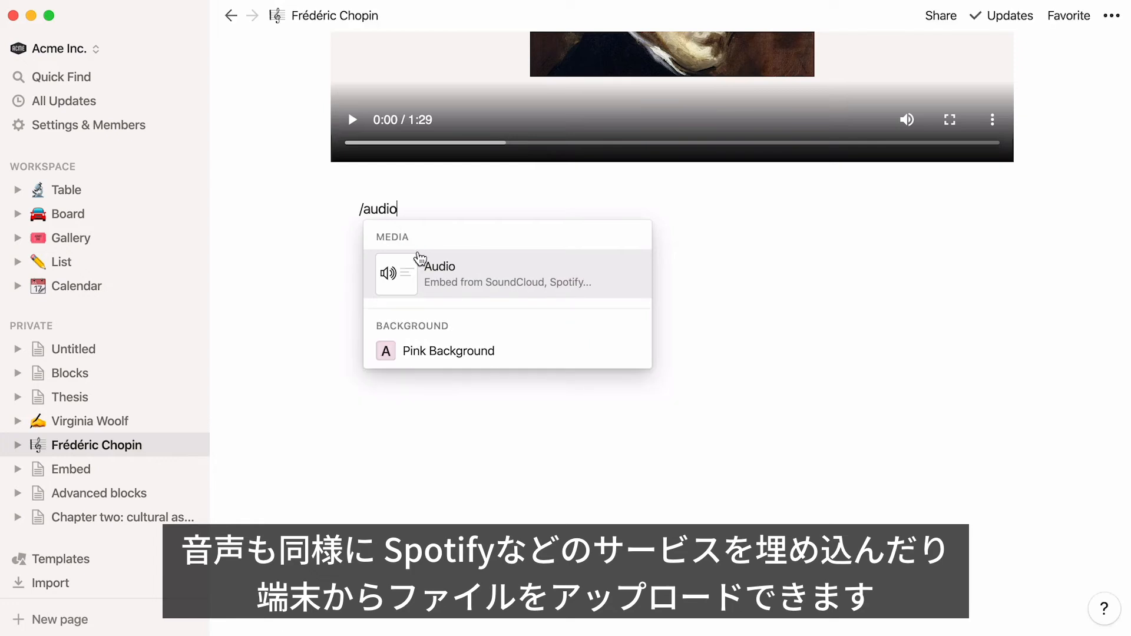
{"action": "left_click", "coordinate": [465, 285]}
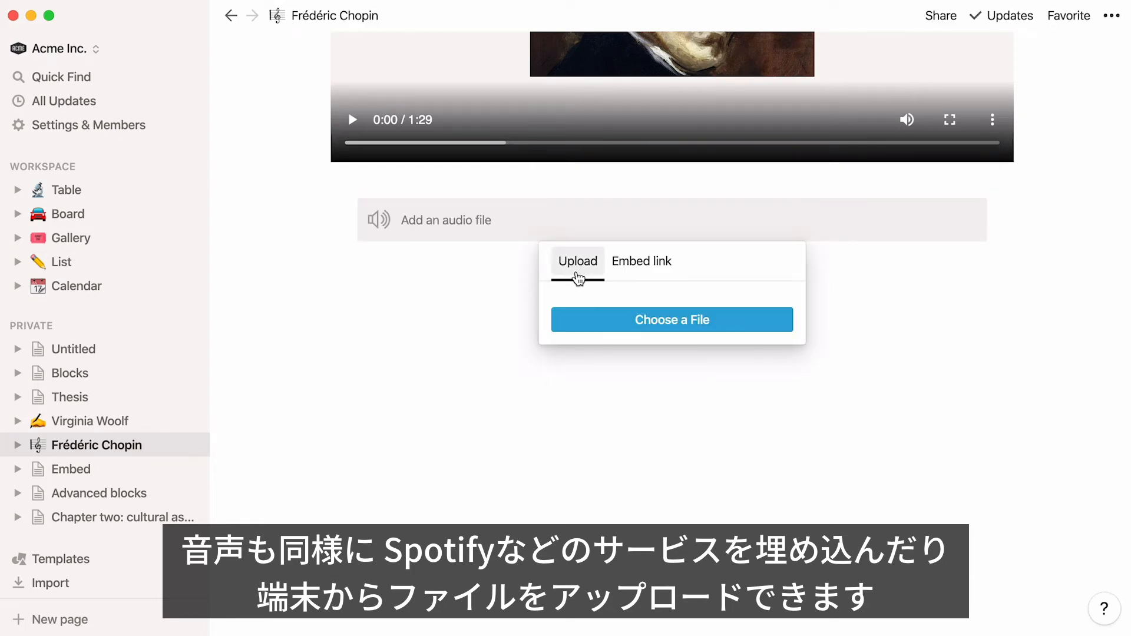
{"action": "left_click", "coordinate": [629, 272]}
{"action": "key", "text": "super+v"}
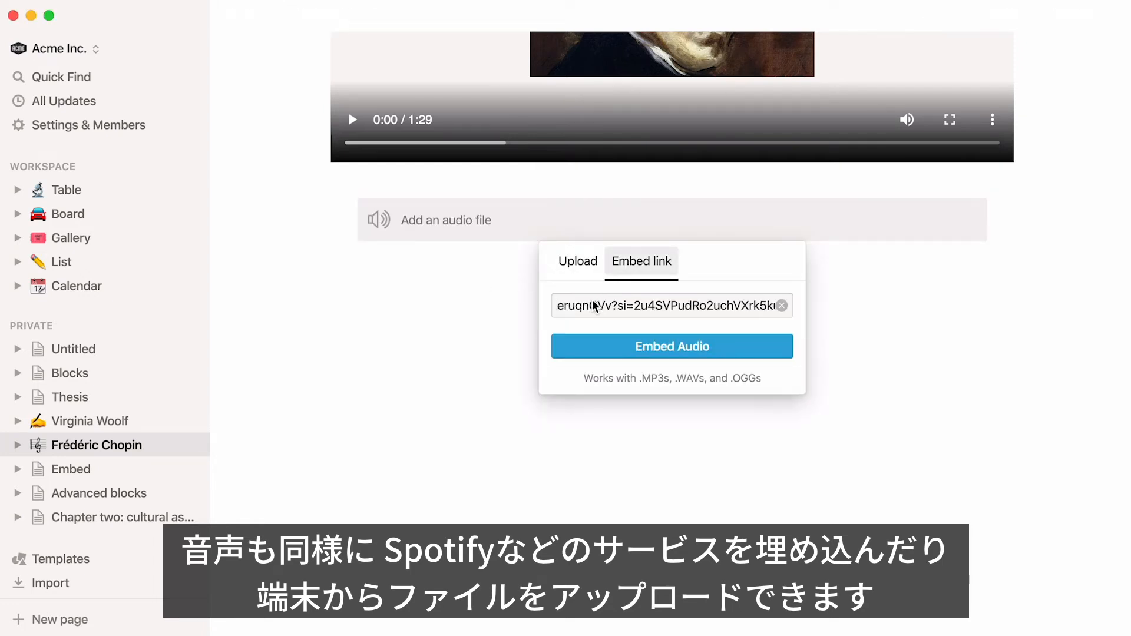
{"action": "left_click", "coordinate": [672, 348]}
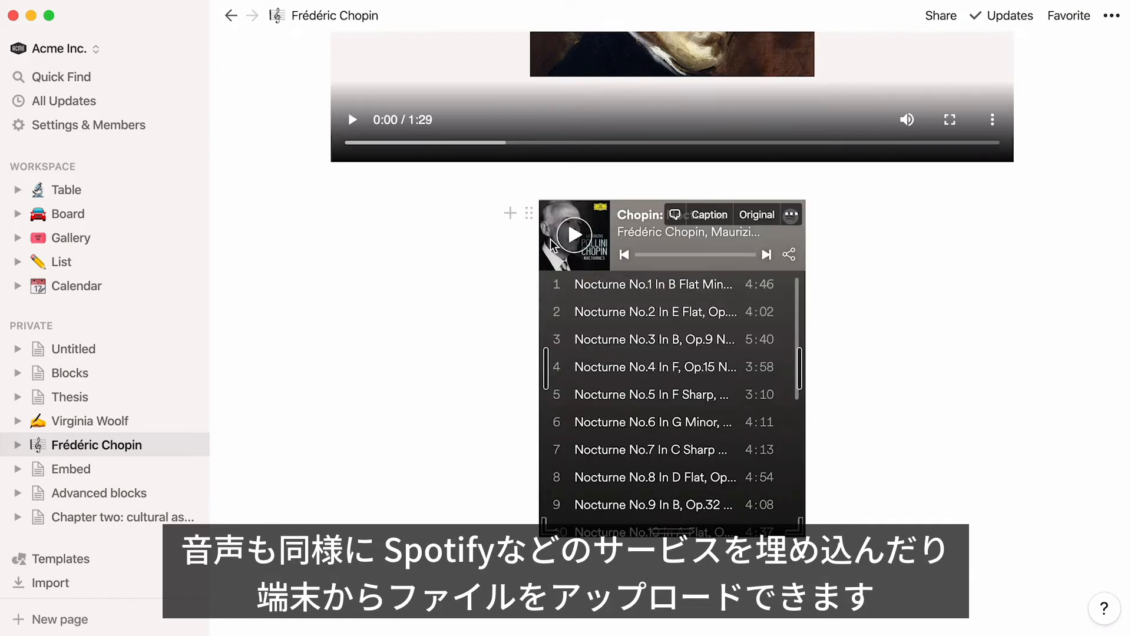
{"action": "left_click_drag", "start_coordinate": [526, 213], "coordinate": [1035, 129]}
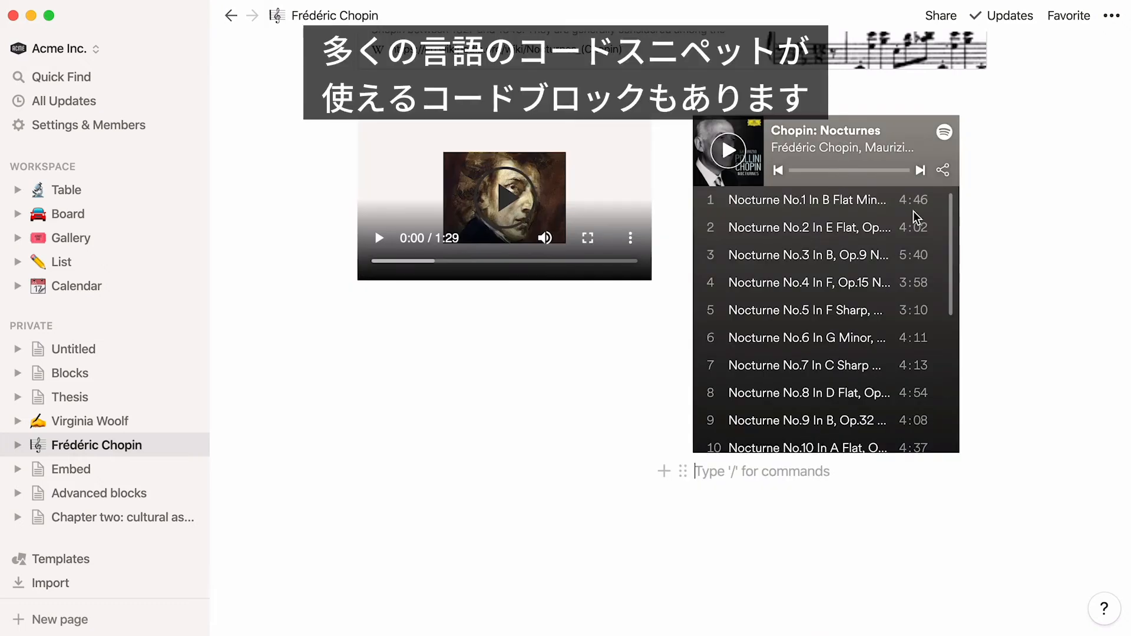
Add a JavaScript code block below the columns: if (hour < 18) { greeting = "Good day"; } else { greeting = "Good evening"; }.
{"action": "left_click", "coordinate": [370, 515]}
{"action": "type", "text": "/code"}
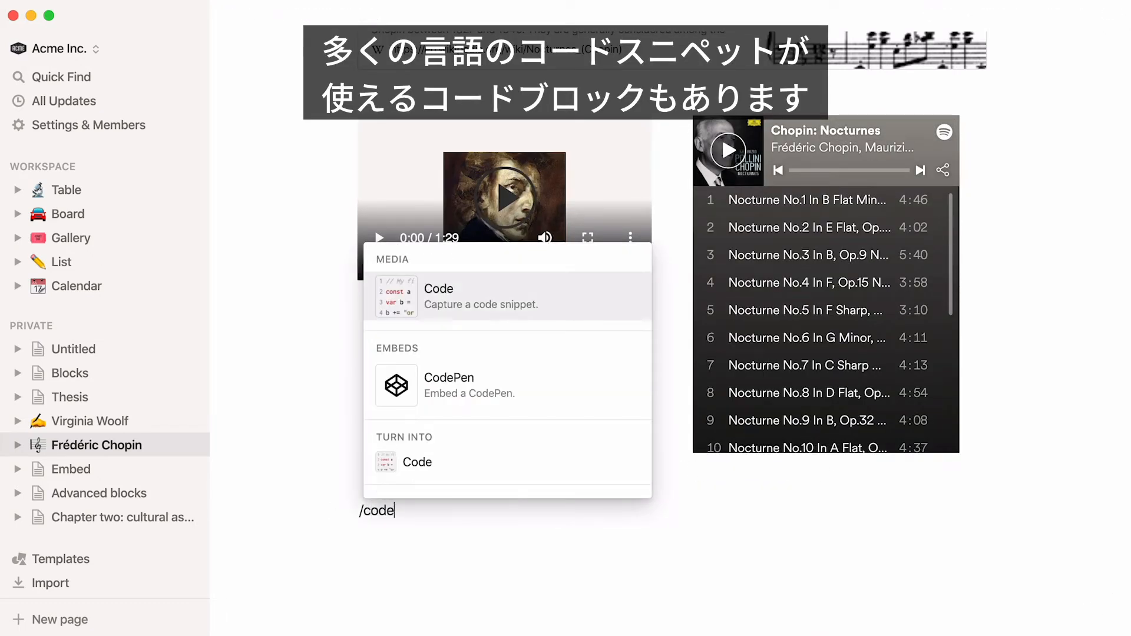
{"action": "key", "text": "Return"}
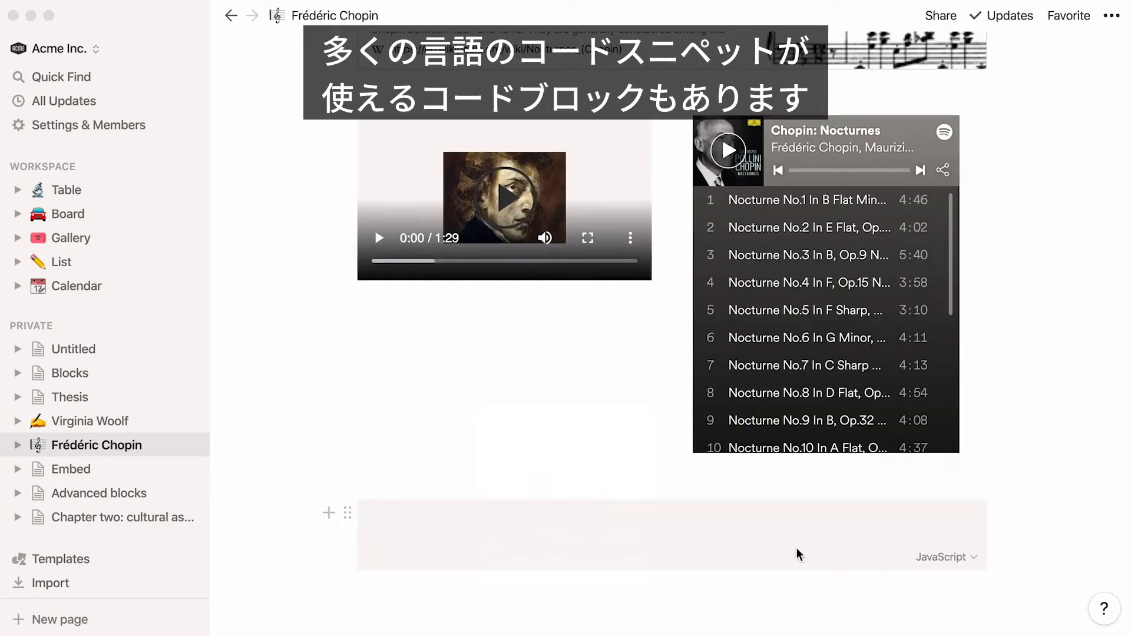
{"action": "left_click", "coordinate": [943, 557]}
{"action": "scroll", "coordinate": [999, 443], "scroll_direction": "down", "scroll_amount": 15}
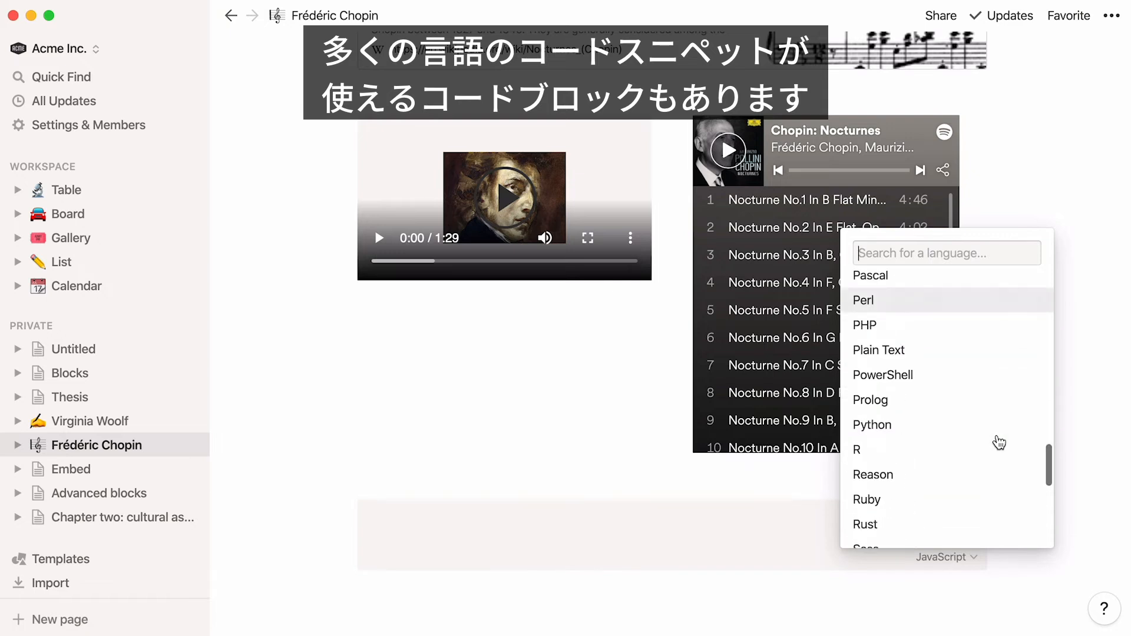
{"action": "left_click", "coordinate": [480, 520]}
{"action": "type", "text": "if (hour < 18) {   greeting = \"Good day\"; } else {   greeting = \"Good evening\"; }"}
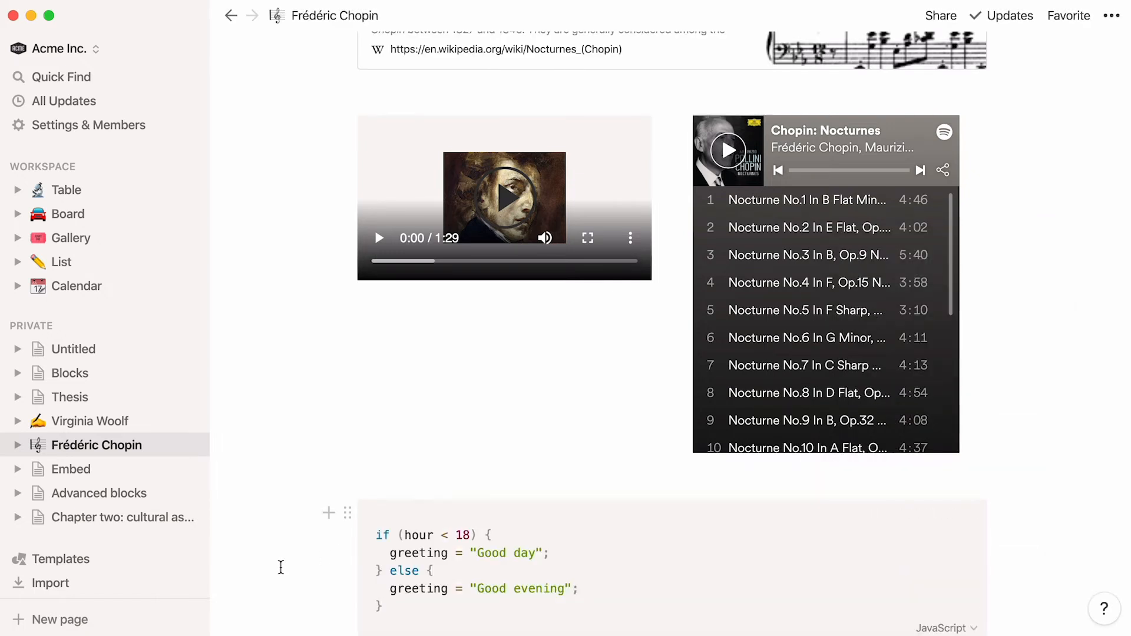
{"action": "scroll", "coordinate": [280, 568], "scroll_direction": "down", "scroll_amount": 1}
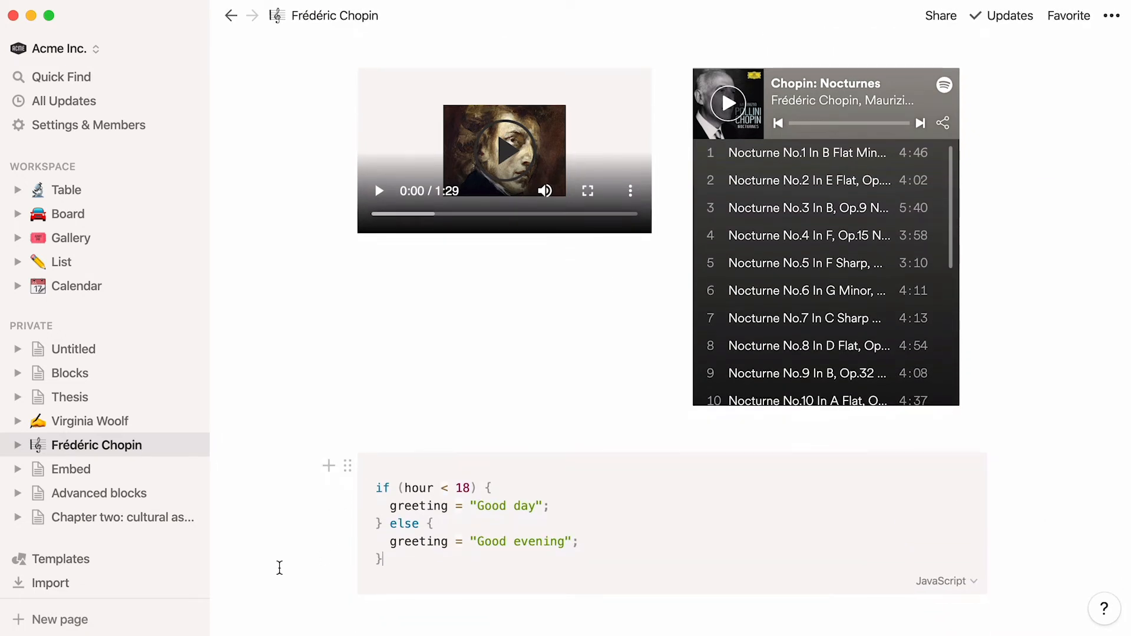
Add a file block below the code snippet and upload Scores.pdf into it.
{"action": "left_click", "coordinate": [321, 623]}
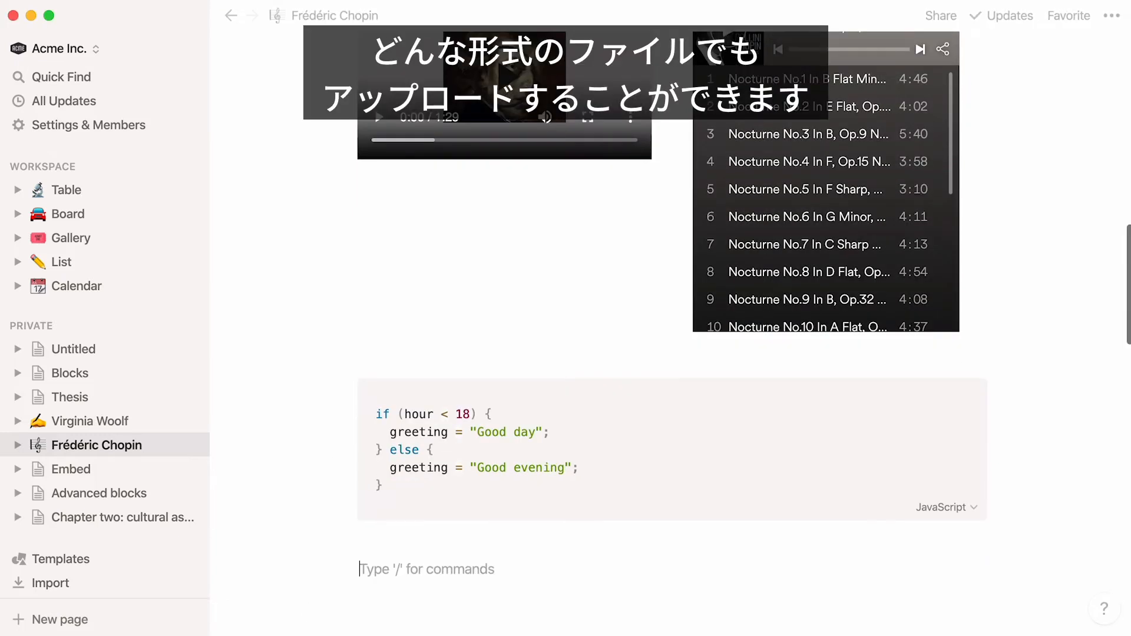
{"action": "type", "text": "/file"}
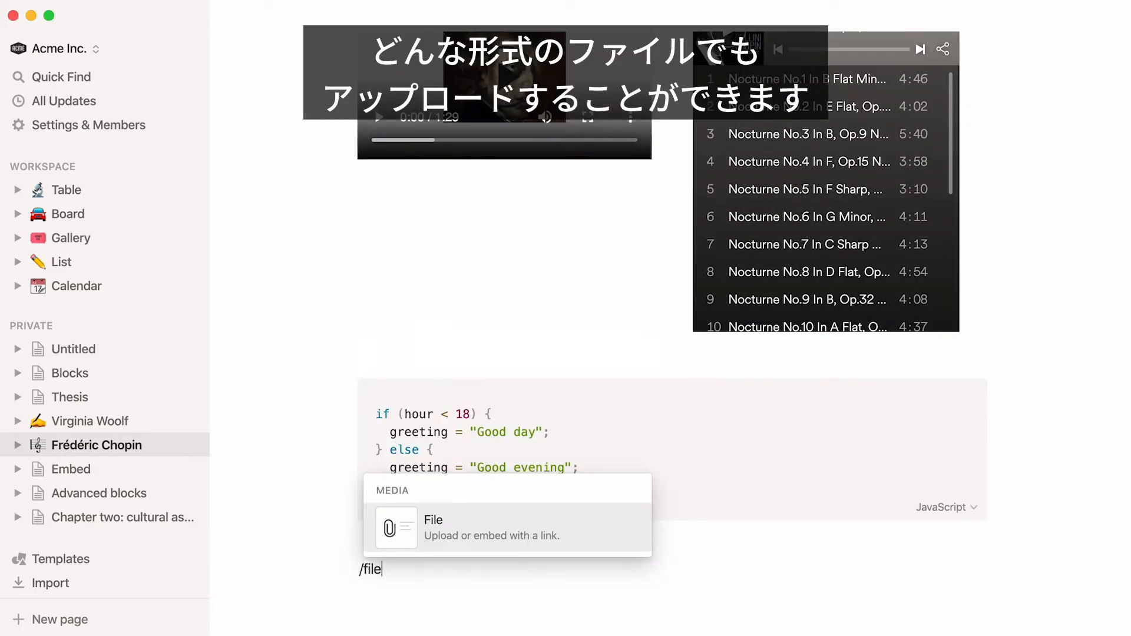
{"action": "left_click", "coordinate": [431, 540]}
{"action": "left_click", "coordinate": [604, 532]}
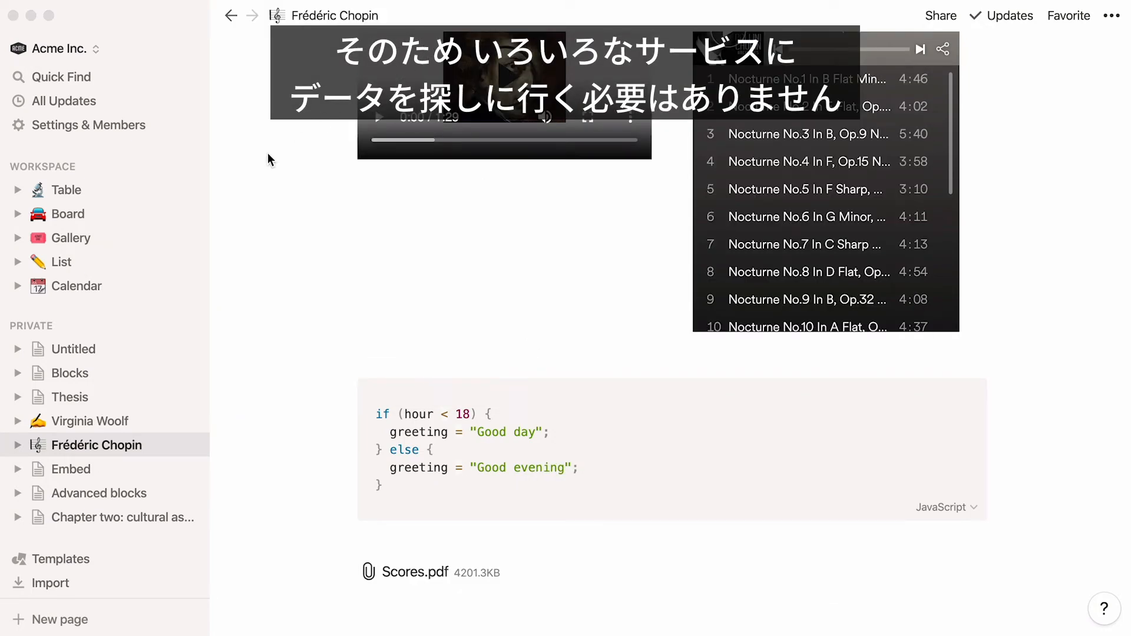
{"action": "scroll", "coordinate": [267, 155], "scroll_direction": "up", "scroll_amount": 10}
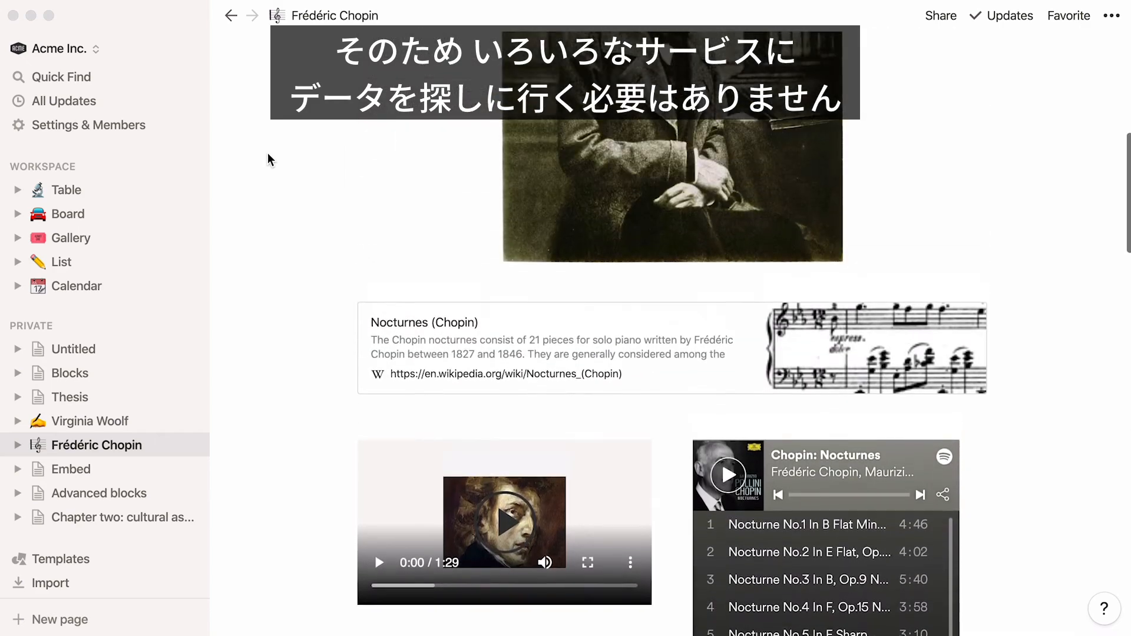
{"action": "scroll", "coordinate": [268, 157], "scroll_direction": "up", "scroll_amount": 10}
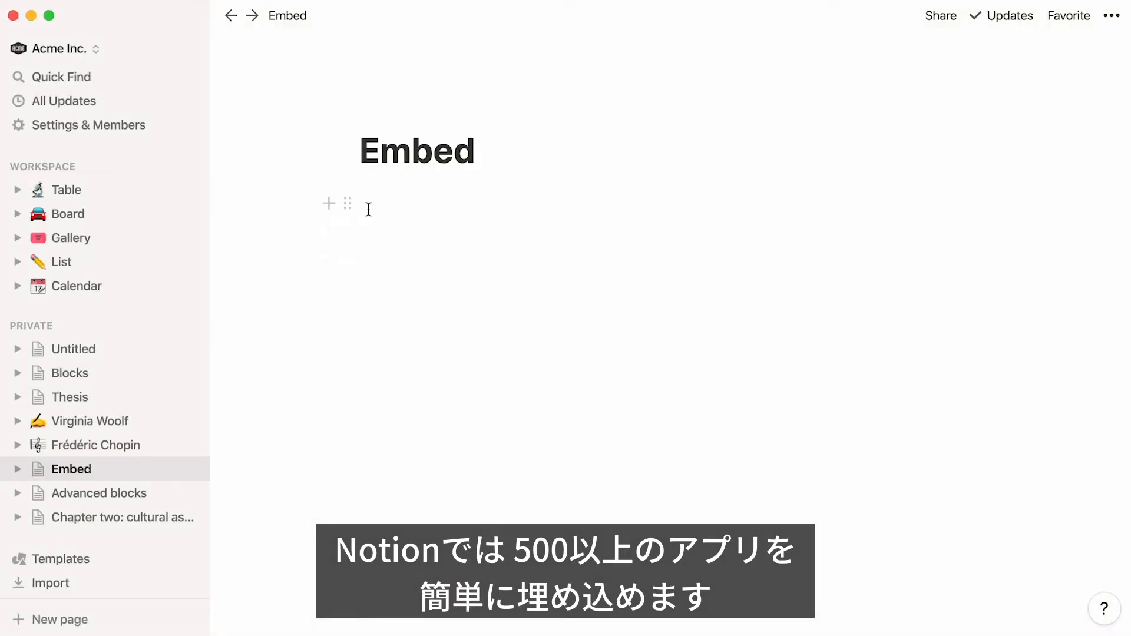
List the available embed blocks on the empty Embed page and look through the supported apps.
{"action": "left_click", "coordinate": [369, 208]}
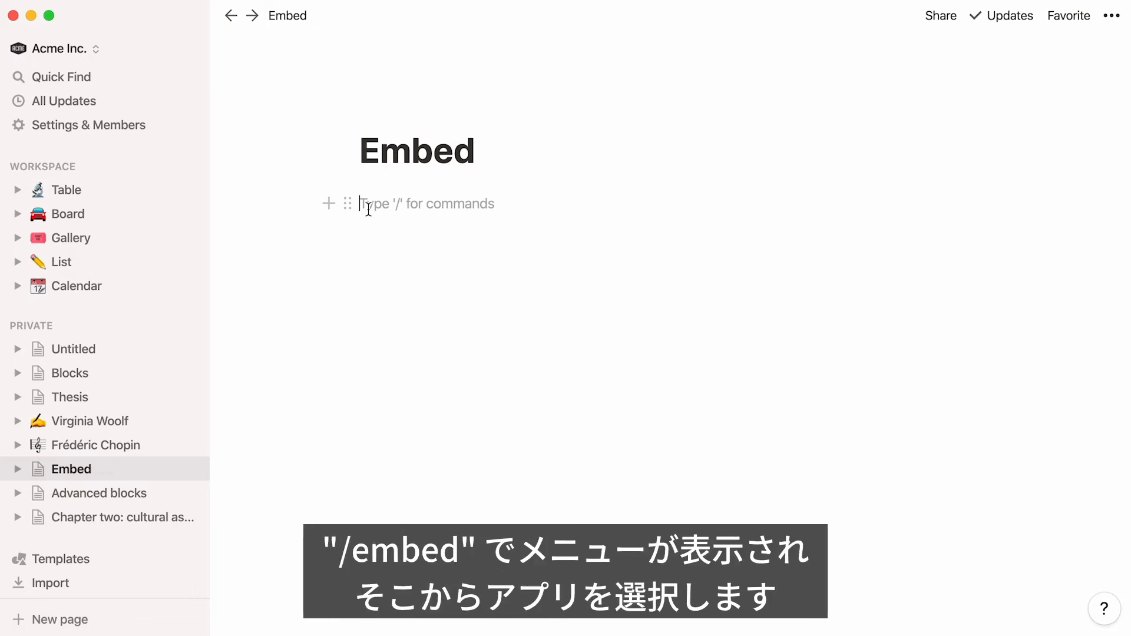
{"action": "type", "text": "/embed"}
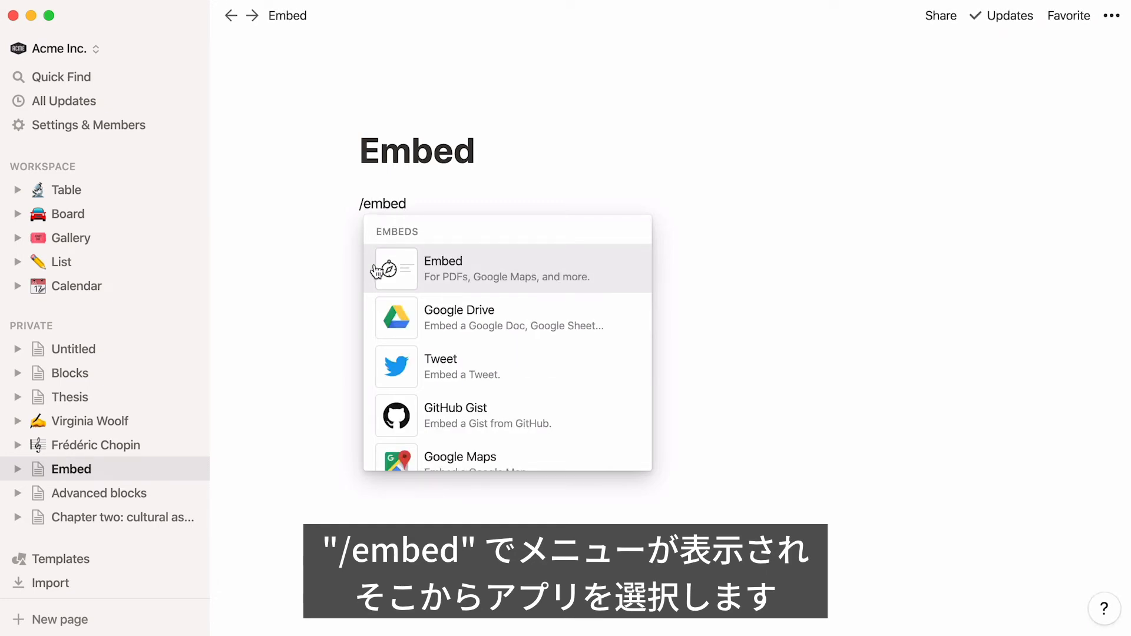
{"action": "scroll", "coordinate": [368, 318], "scroll_direction": "down", "scroll_amount": 5}
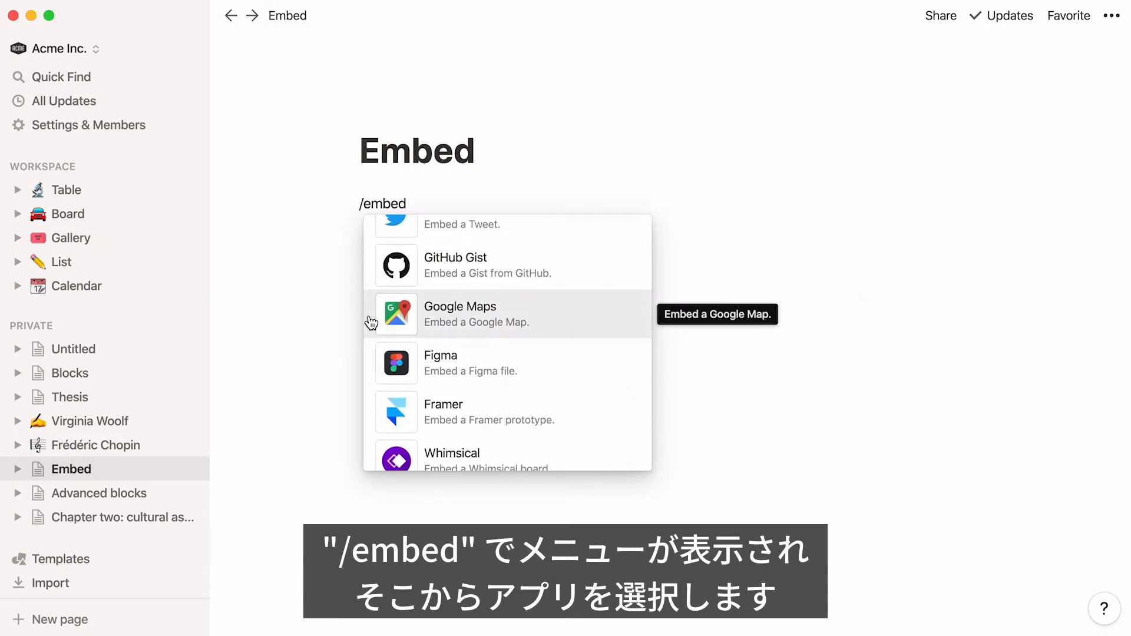
{"action": "scroll", "coordinate": [369, 369], "scroll_direction": "down", "scroll_amount": 5}
Embed a Google Maps block on the Embed page from the copied map link of Giverny, France.
{"action": "key", "text": "BackSpace"}
{"action": "key", "text": "BackSpace"}
{"action": "key", "text": "BackSpace"}
{"action": "key", "text": "BackSpace"}
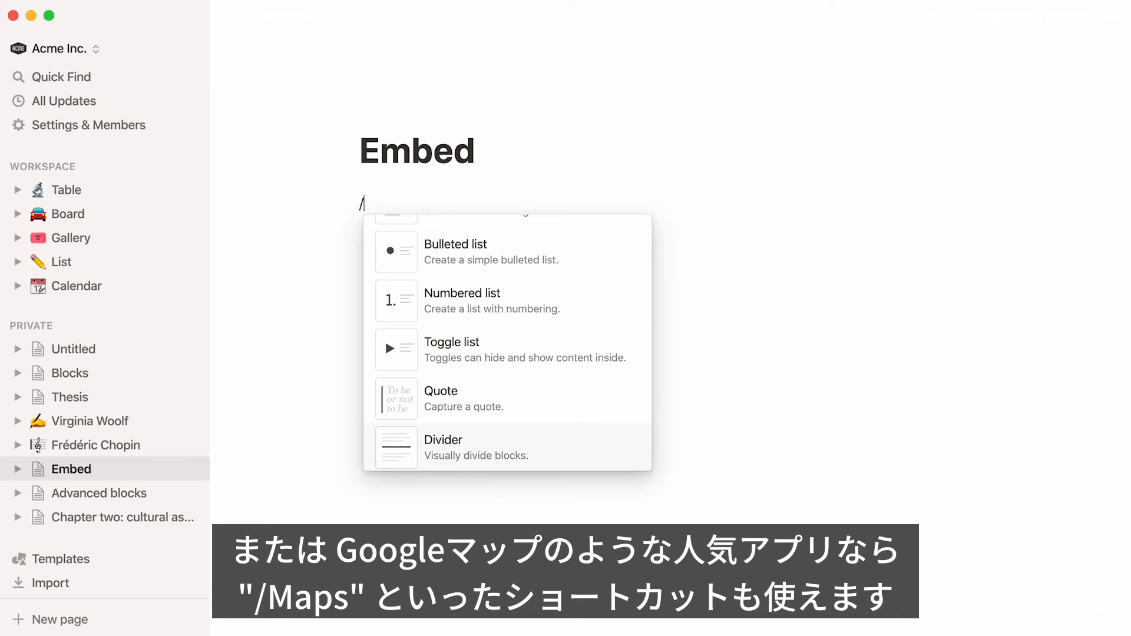
{"action": "type", "text": "maps"}
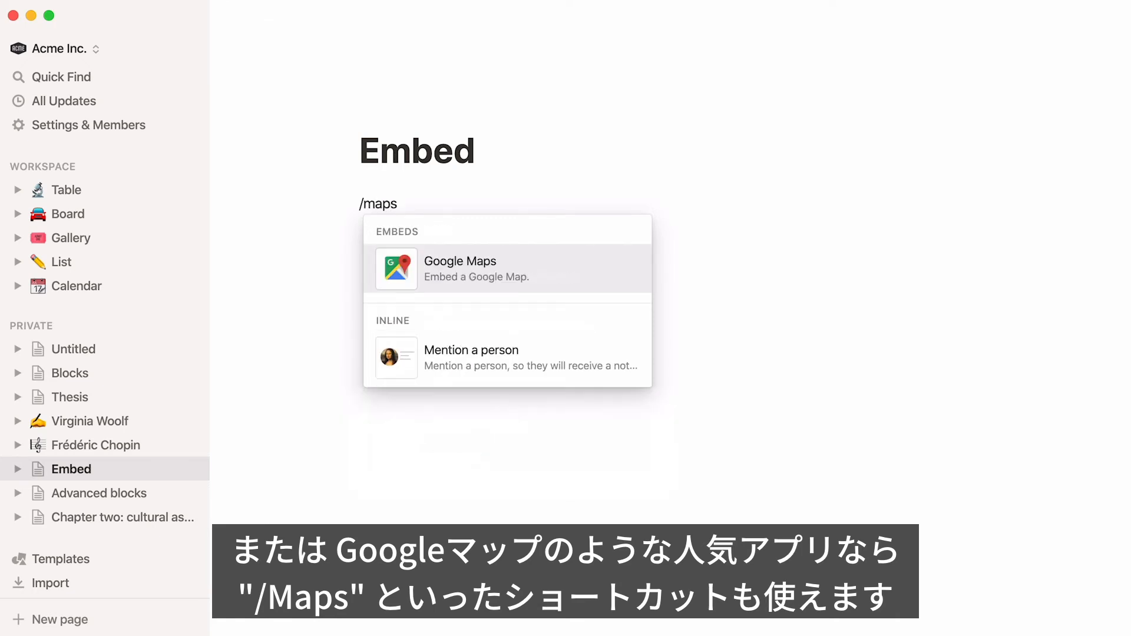
{"action": "key", "text": "Return"}
{"action": "key", "text": "super+v"}
{"action": "left_click", "coordinate": [594, 312]}
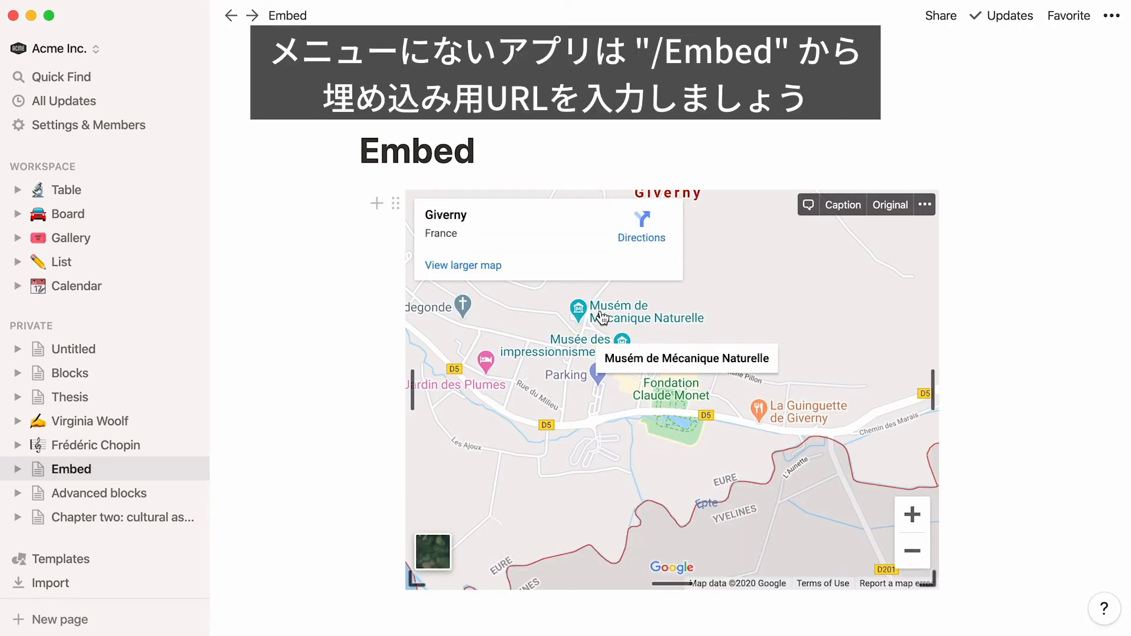
Add an empty generic Embed block below the Giverny map.
{"action": "left_click", "coordinate": [368, 619]}
{"action": "type", "text": "/embed"}
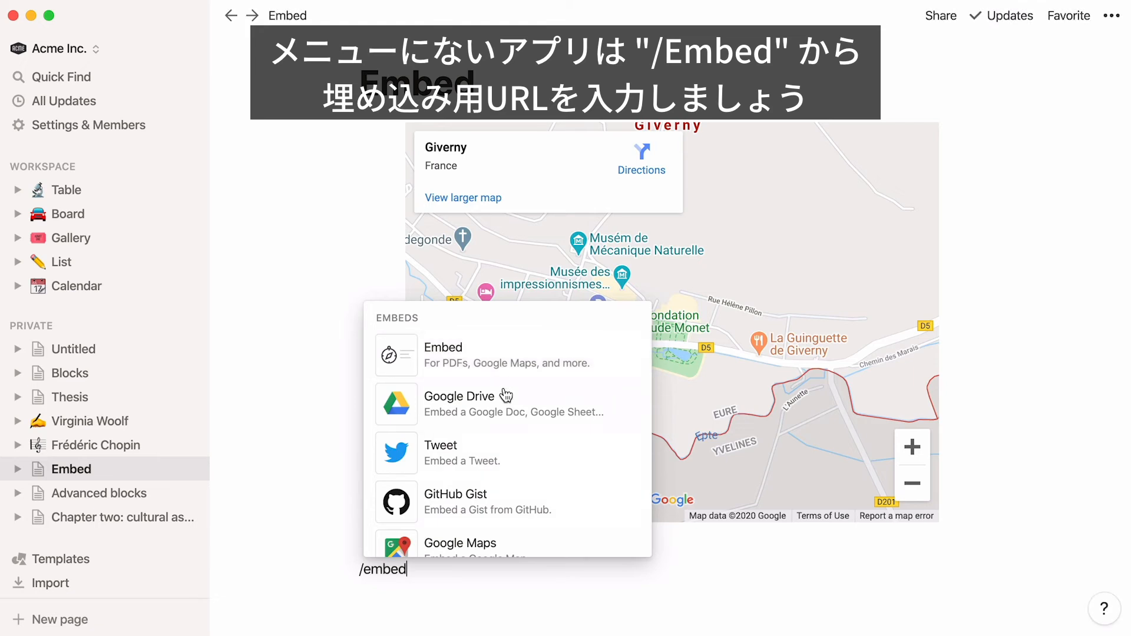
{"action": "left_click", "coordinate": [521, 364]}
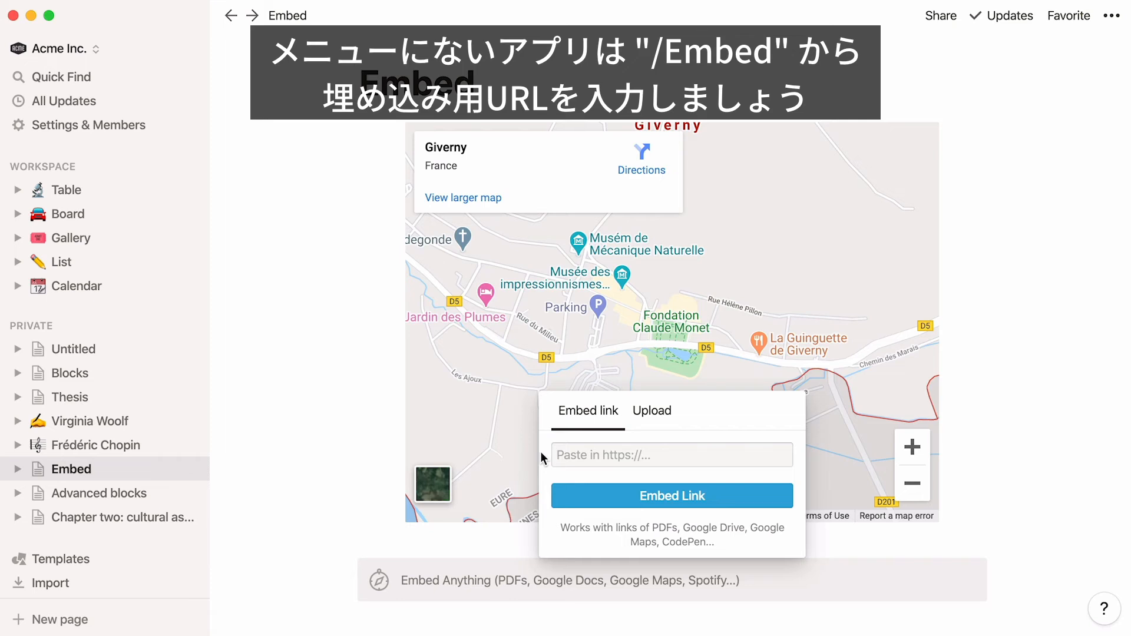
Look through the example embeds further down the Embed page: the Monet PDF, Figma file, Loom video and Typeform survey.
{"action": "scroll", "coordinate": [338, 625], "scroll_direction": "down", "scroll_amount": 5}
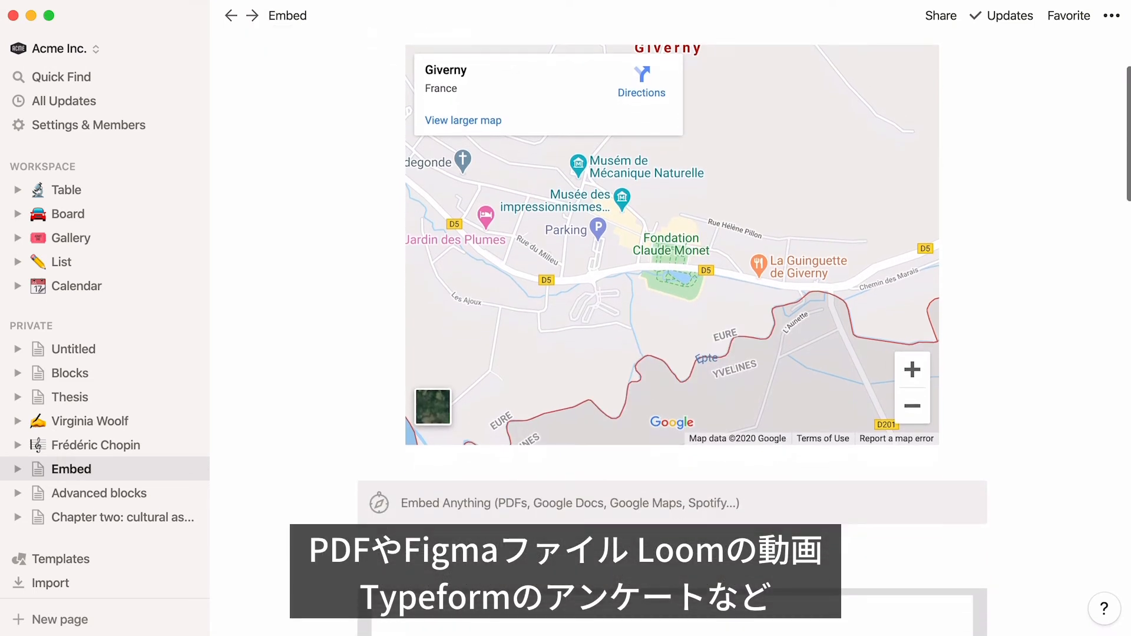
{"action": "scroll", "coordinate": [672, 330], "scroll_direction": "down", "scroll_amount": 8}
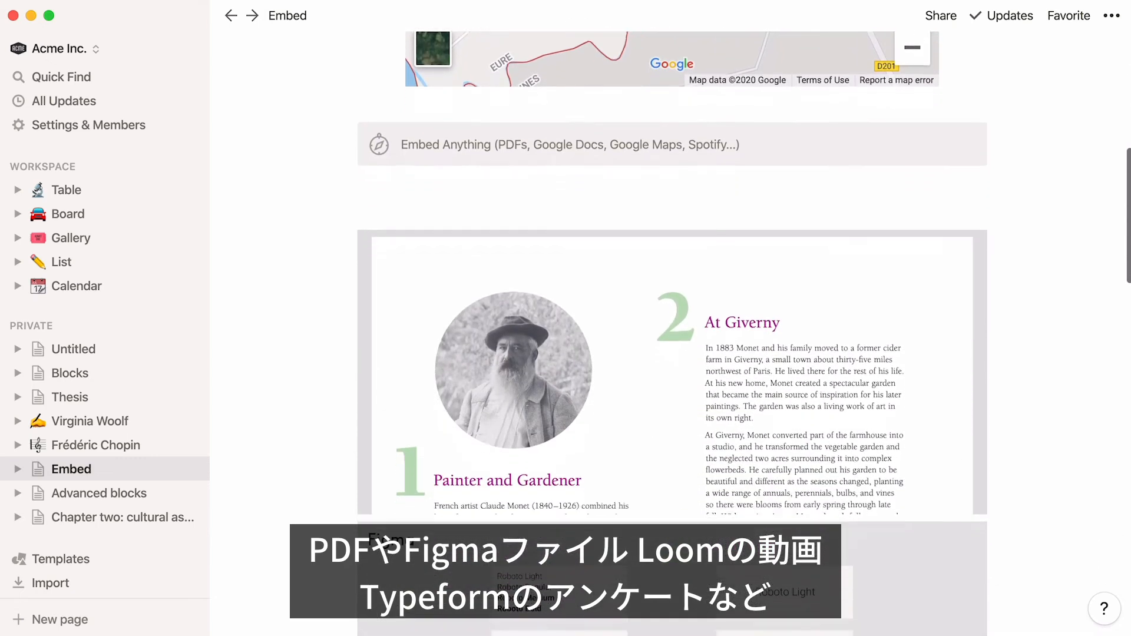
{"action": "scroll", "coordinate": [672, 330], "scroll_direction": "down", "scroll_amount": 7}
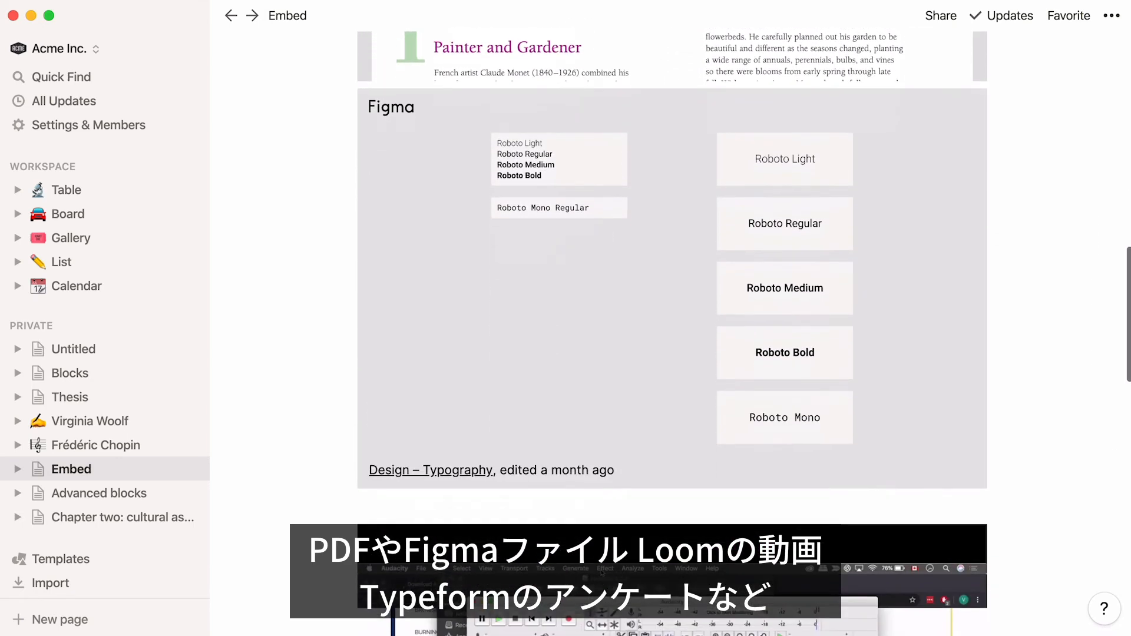
{"action": "scroll", "coordinate": [672, 329], "scroll_direction": "down", "scroll_amount": 8}
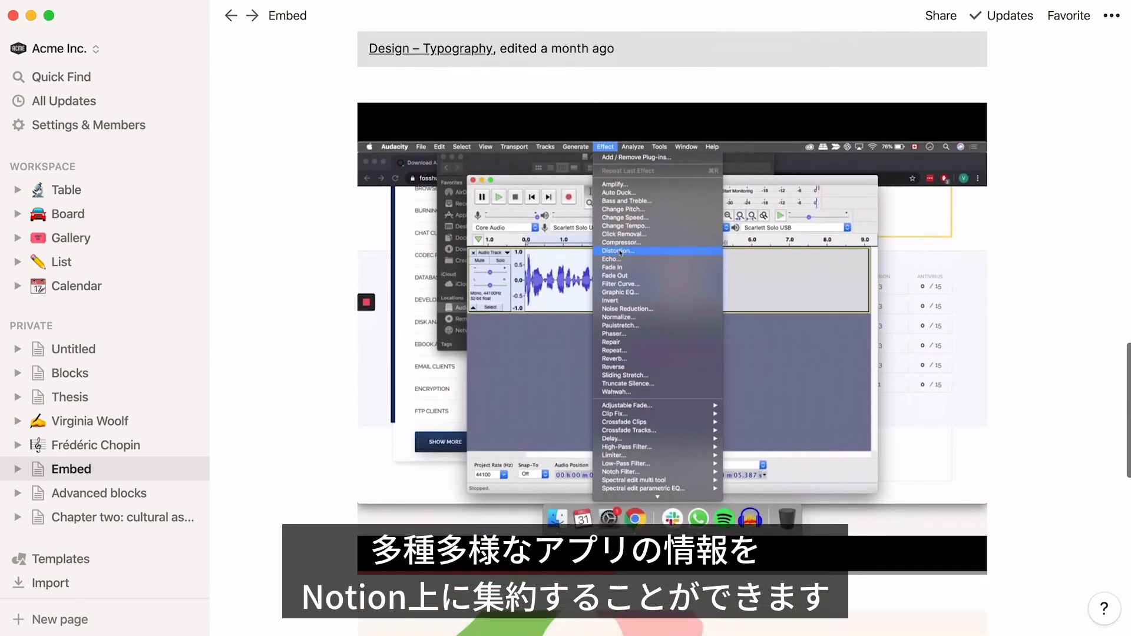
{"action": "scroll", "coordinate": [672, 329], "scroll_direction": "down", "scroll_amount": 4}
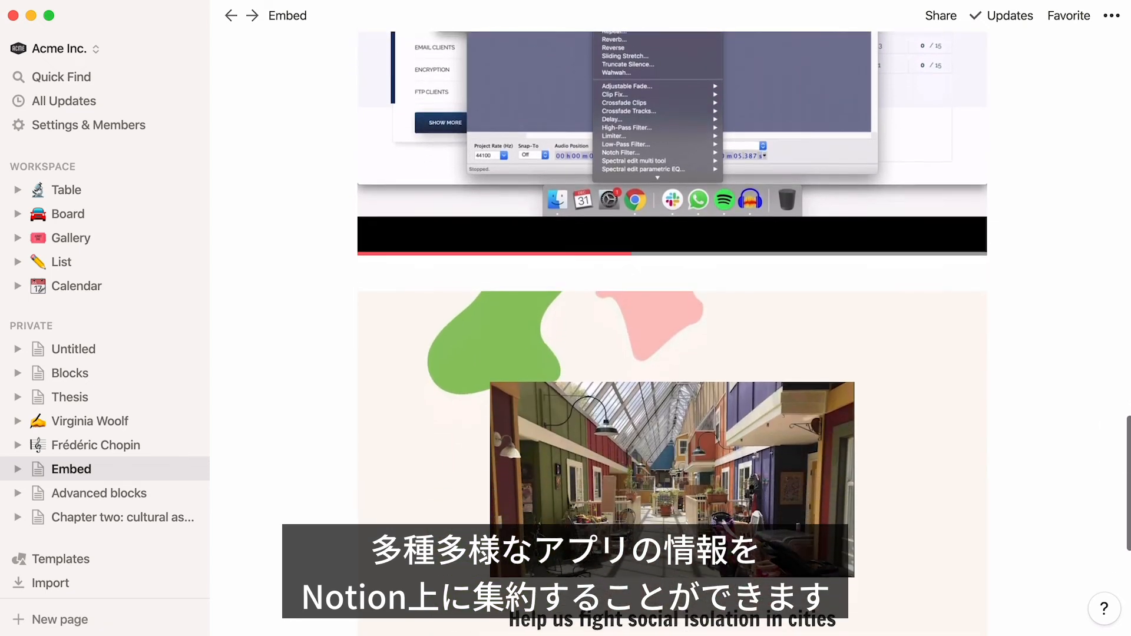
Look over the cohousing survey embed at the end of the Embed page.
{"action": "scroll", "coordinate": [672, 330], "scroll_direction": "down", "scroll_amount": 3}
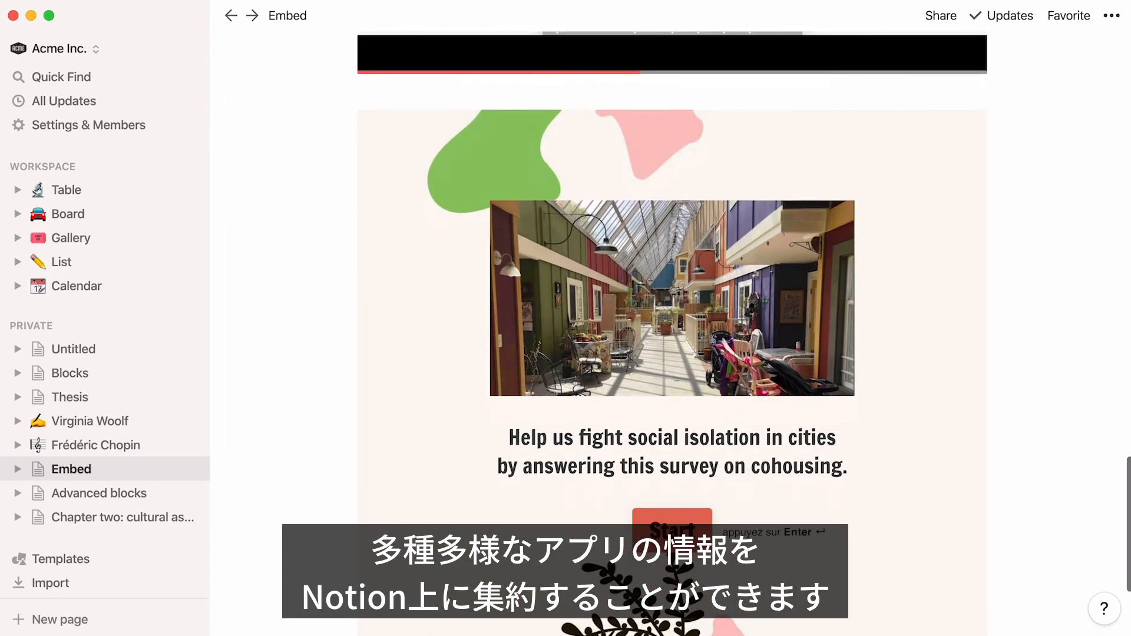
{"action": "scroll", "coordinate": [671, 329], "scroll_direction": "up", "scroll_amount": 15}
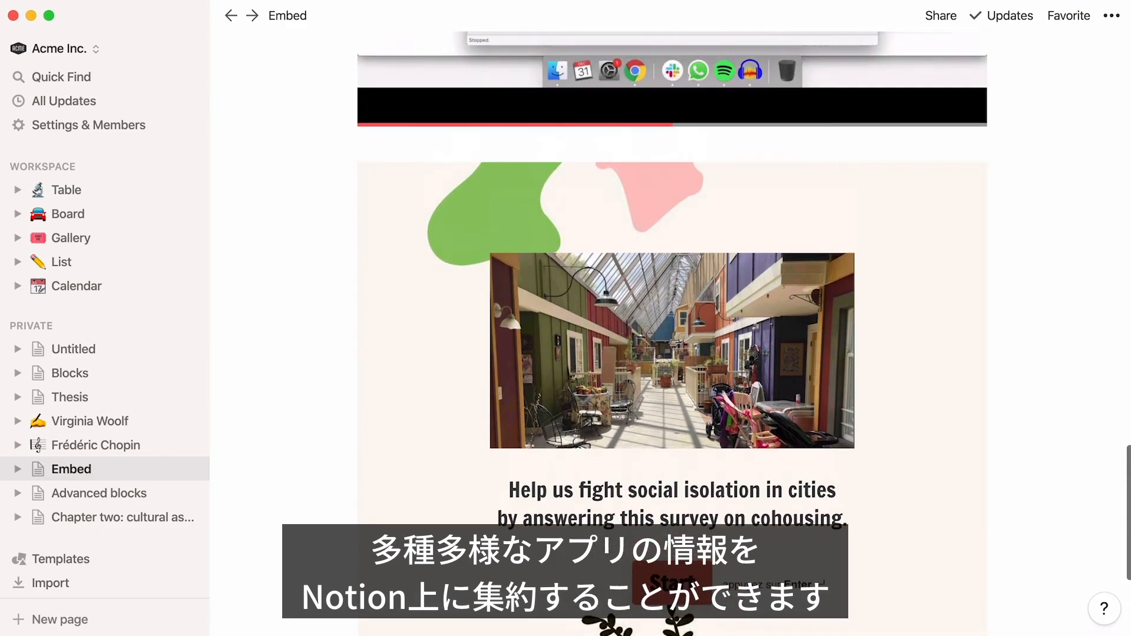
{"action": "scroll", "coordinate": [672, 330], "scroll_direction": "up", "scroll_amount": 15}
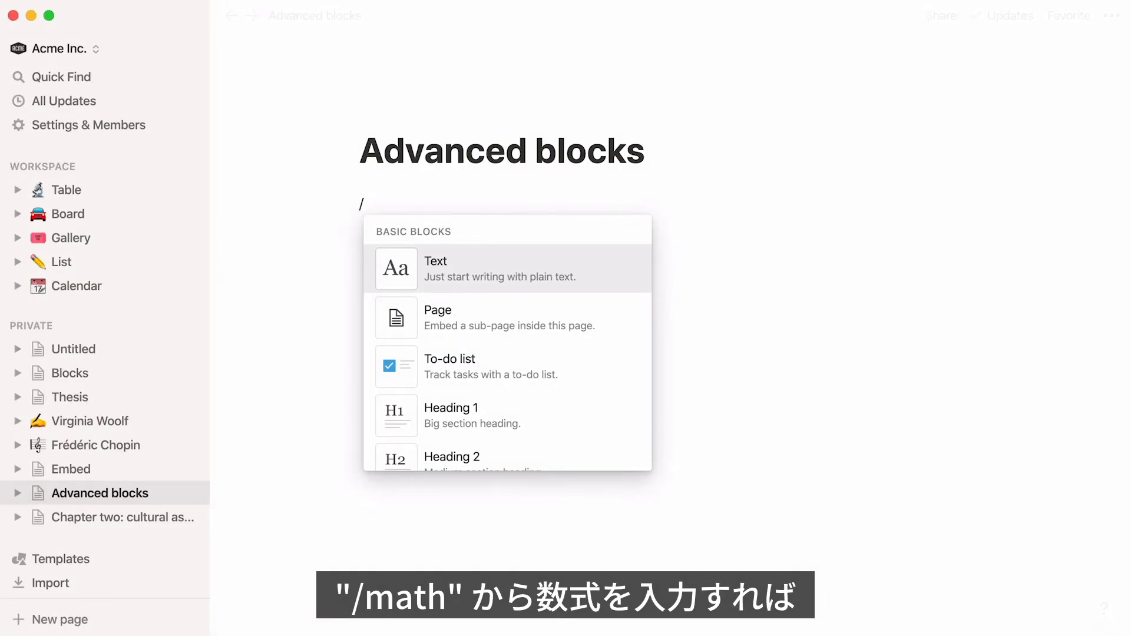
Add a math equation block to the Advanced blocks page with the TeX formula f(x) = x^2.
{"action": "type", "text": "math"}
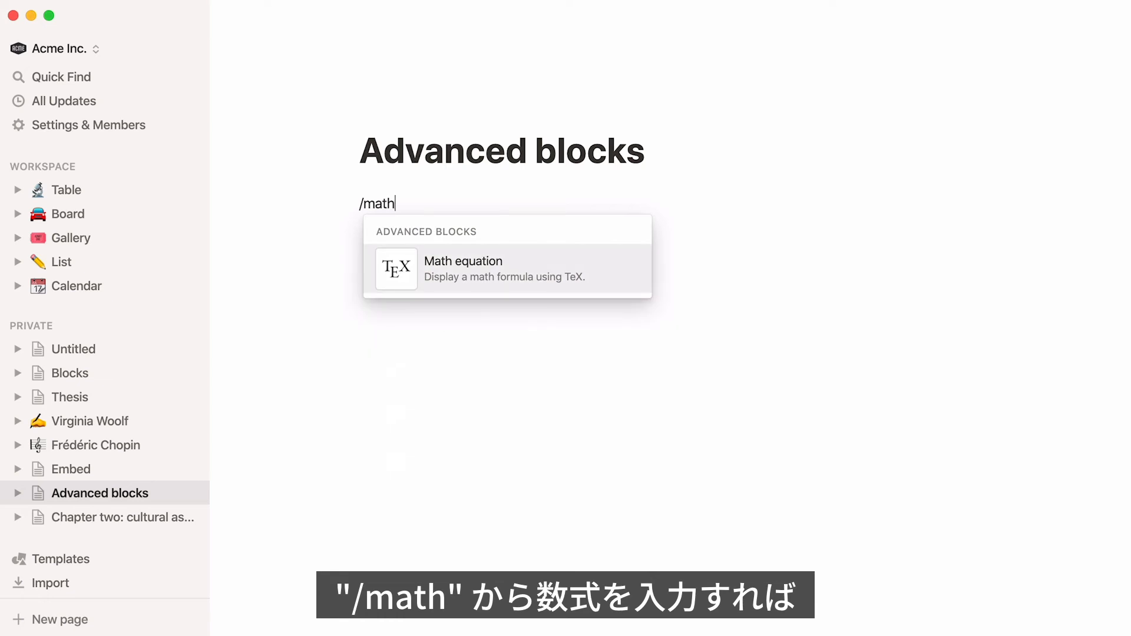
{"action": "key", "text": "Return"}
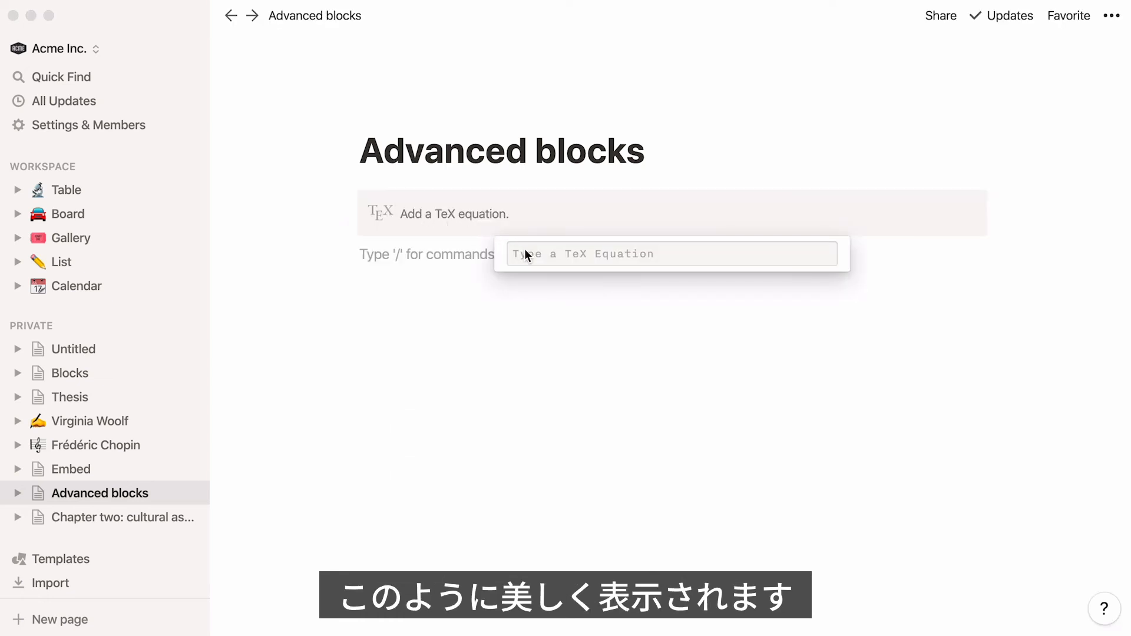
{"action": "type", "text": "f(x) = x^2"}
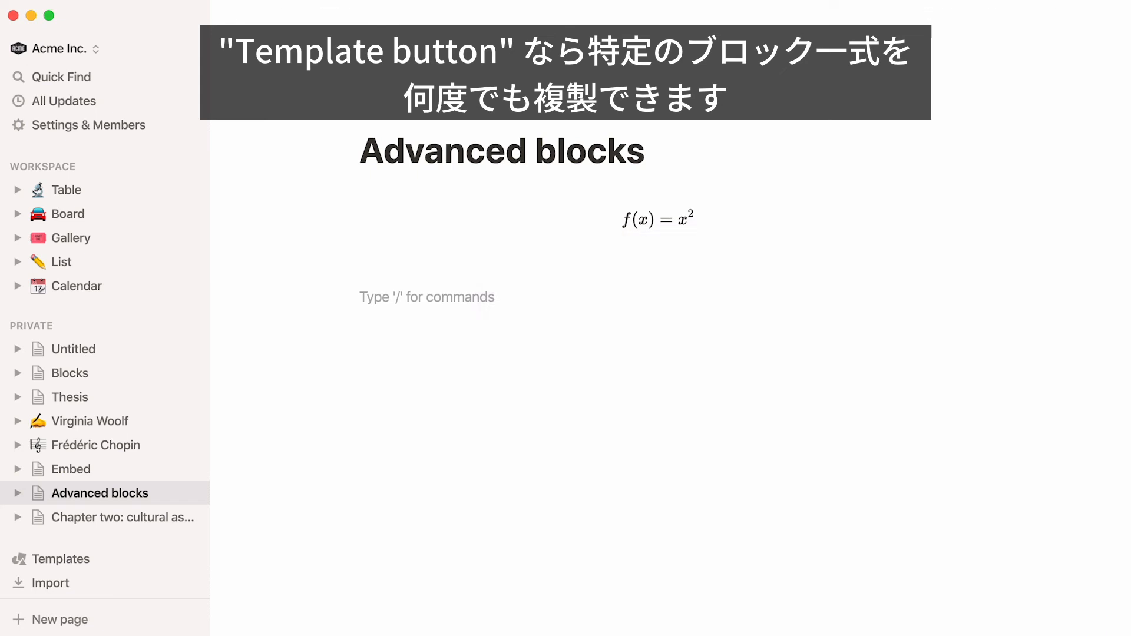
Insert a template button below the equation and name it Journal.
{"action": "type", "text": "/templ"}
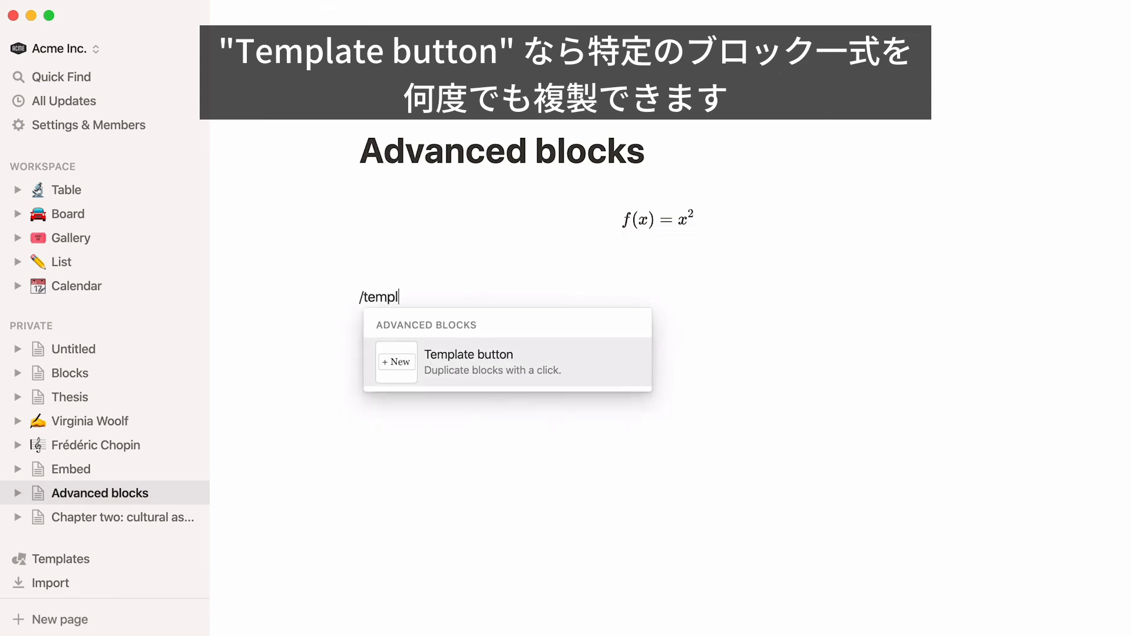
{"action": "key", "text": "Return"}
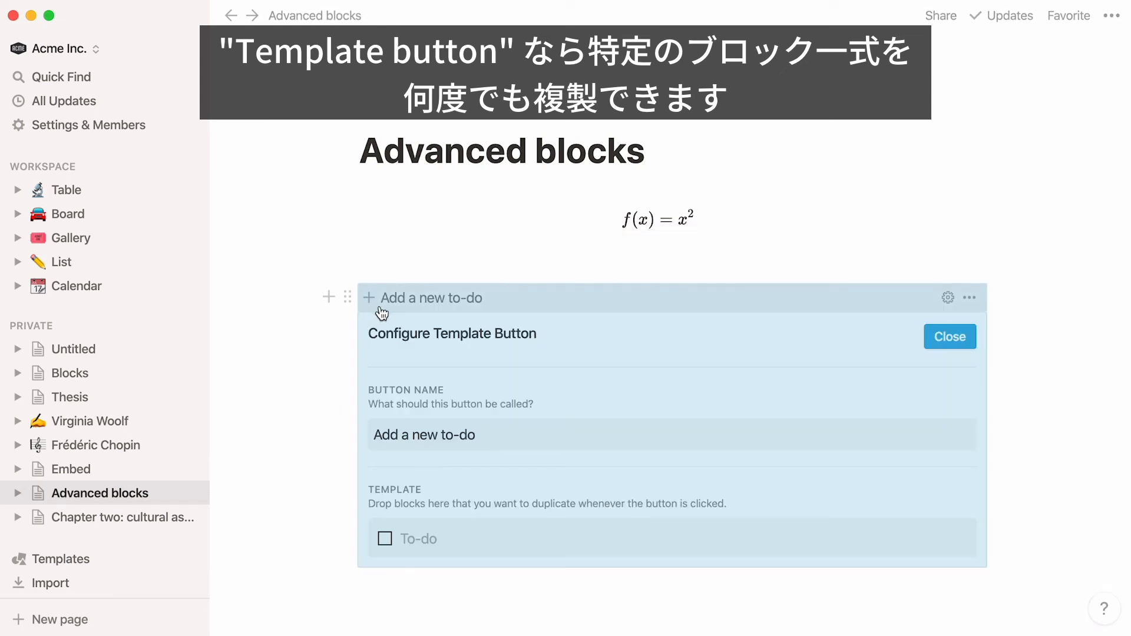
{"action": "triple_click", "coordinate": [441, 439]}
{"action": "type", "text": "Journal"}
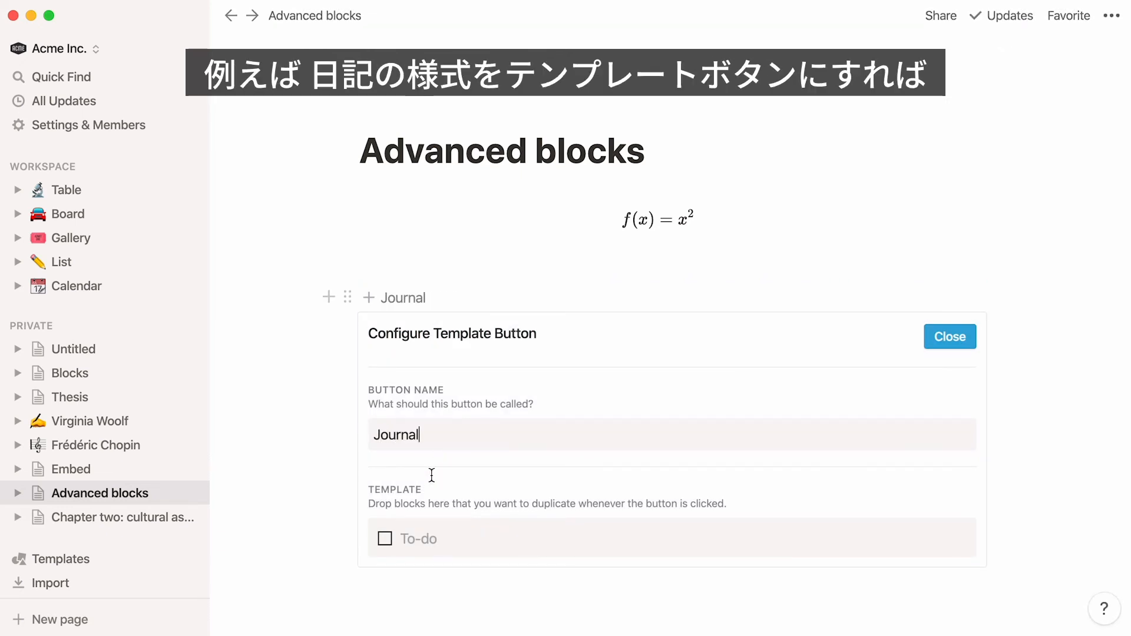
Paste the copied Date heading and five numbered prompts as the Journal button's template, and generate two journal entries with the button.
{"action": "left_click", "coordinate": [403, 538]}
{"action": "key", "text": "super+v"}
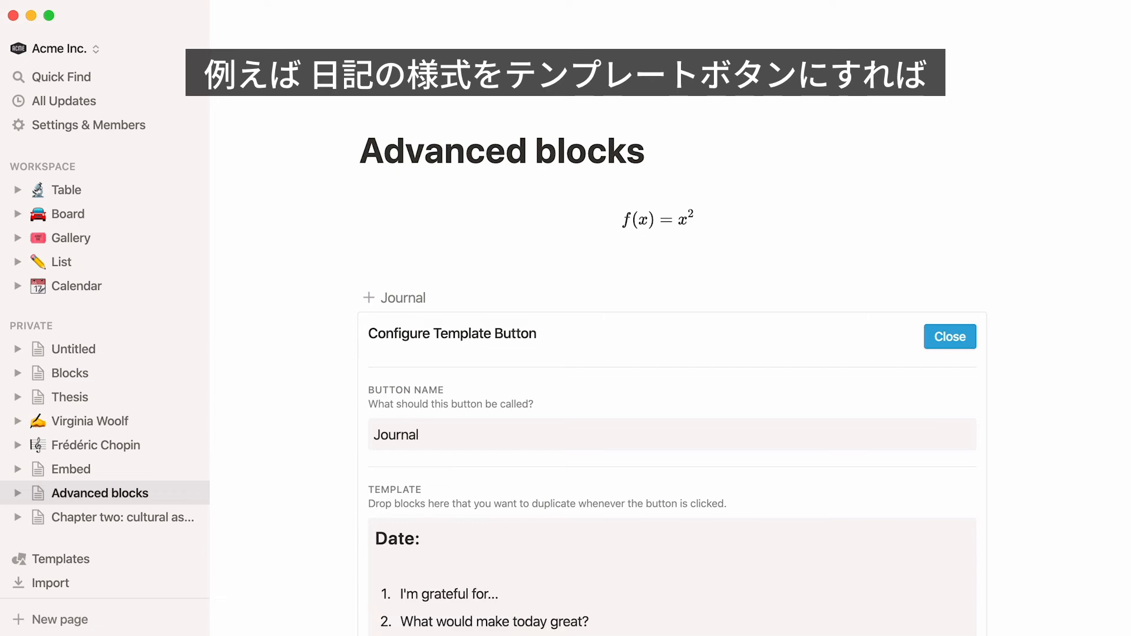
{"action": "scroll", "coordinate": [321, 572], "scroll_direction": "down", "scroll_amount": 3}
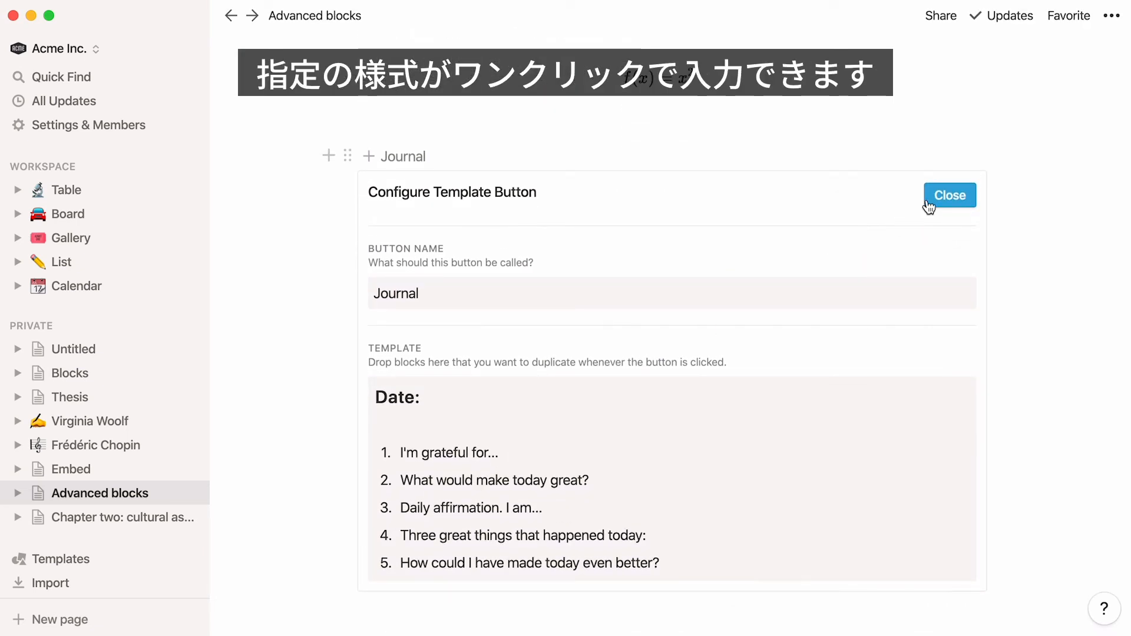
{"action": "left_click", "coordinate": [930, 200]}
{"action": "left_click", "coordinate": [371, 164]}
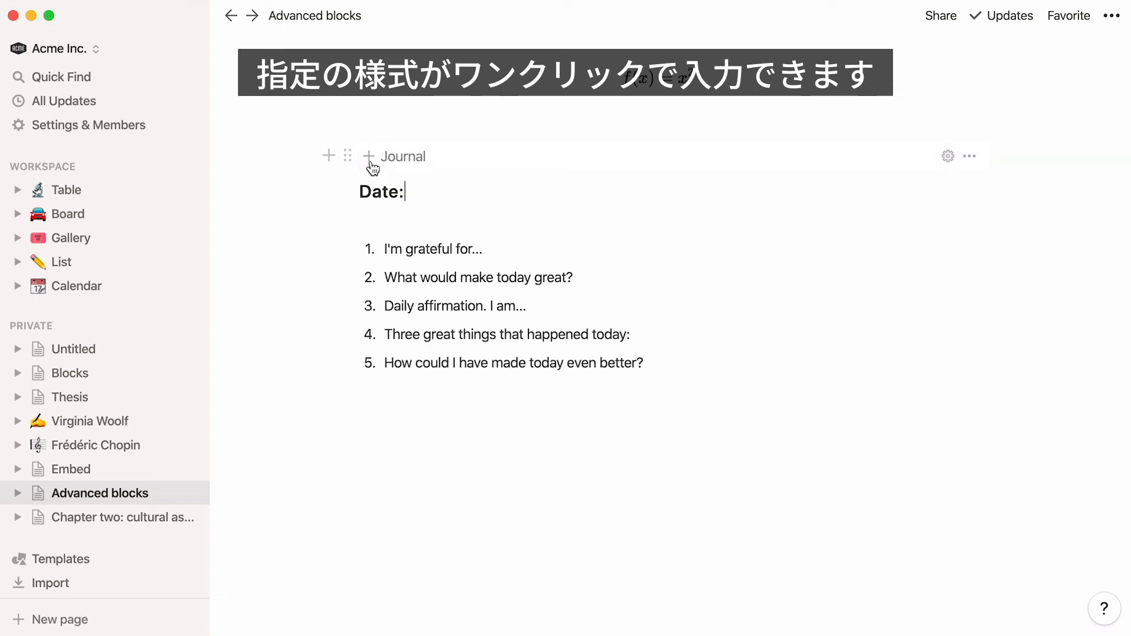
{"action": "left_click", "coordinate": [371, 165]}
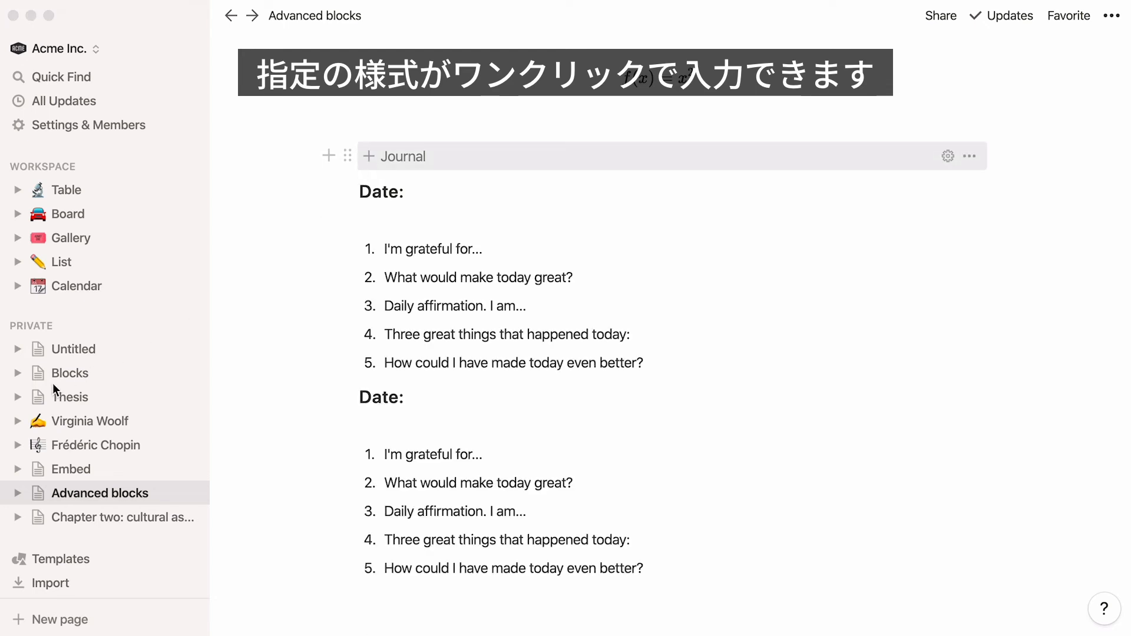
Open The Raval today page under Thesis and Chapter One, and add a breadcrumb block below the Introduction subpage.
{"action": "left_click", "coordinate": [17, 398]}
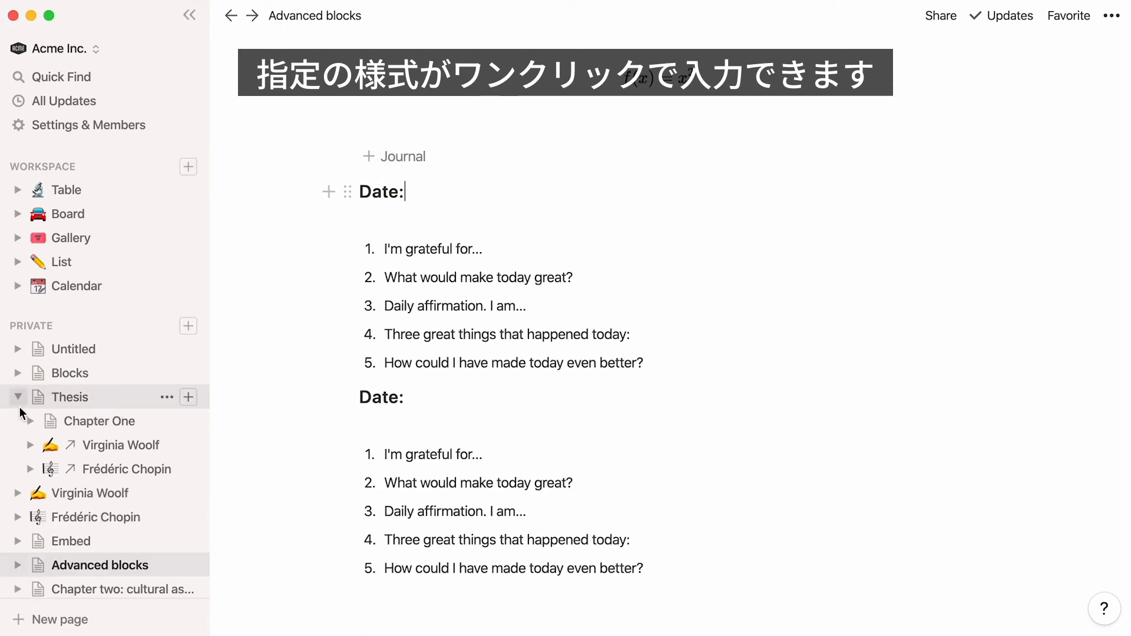
{"action": "left_click", "coordinate": [30, 421]}
{"action": "left_click", "coordinate": [95, 491]}
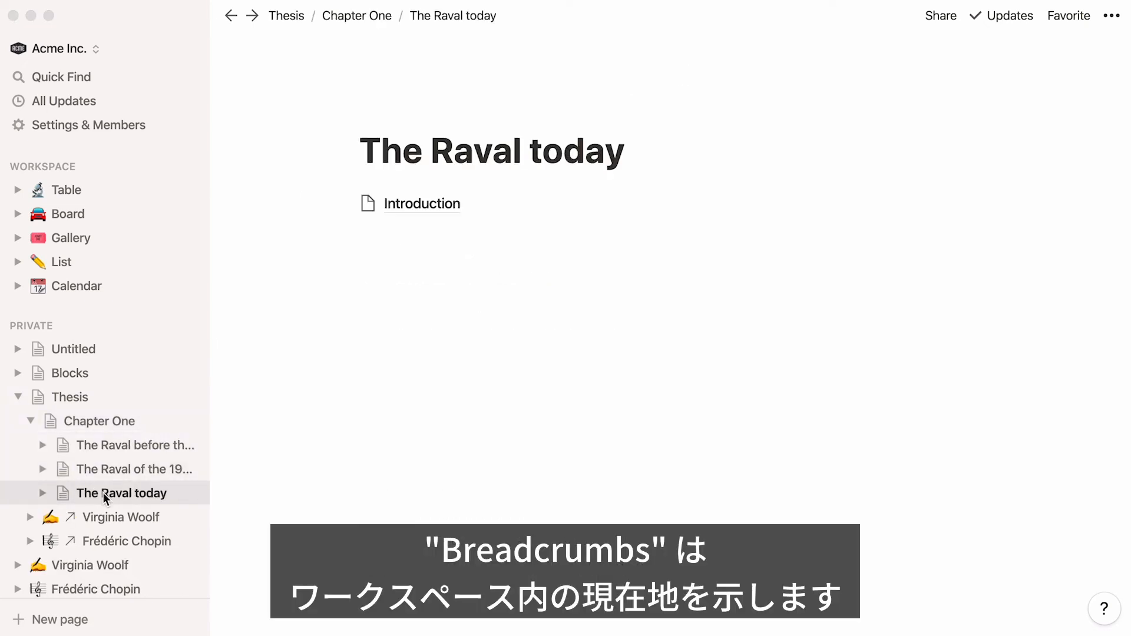
{"action": "left_click", "coordinate": [355, 255]}
{"action": "type", "text": "/bread"}
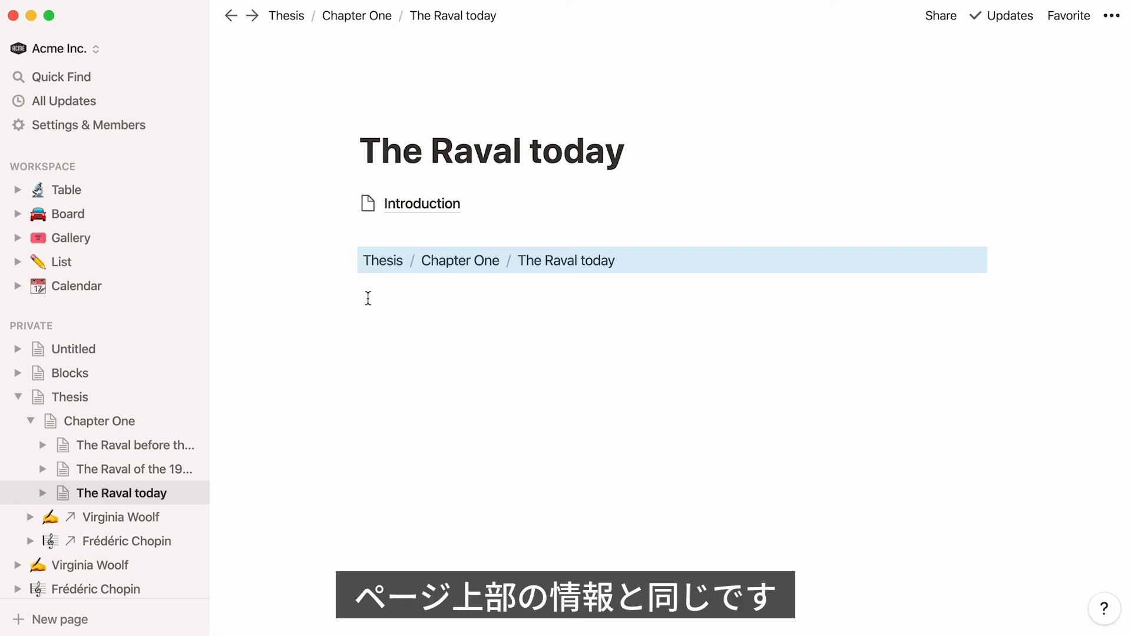
{"action": "left_click", "coordinate": [370, 295]}
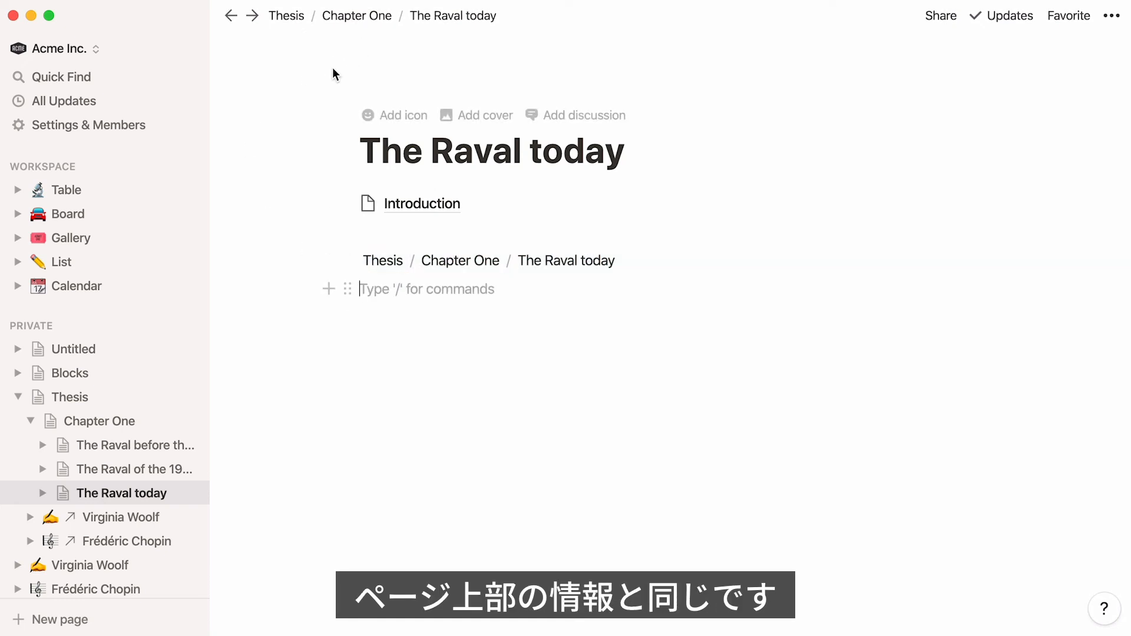
Insert a table of contents block under the title of the Chapter two: cultural associations page.
{"action": "left_click", "coordinate": [17, 397]}
{"action": "left_click", "coordinate": [82, 517]}
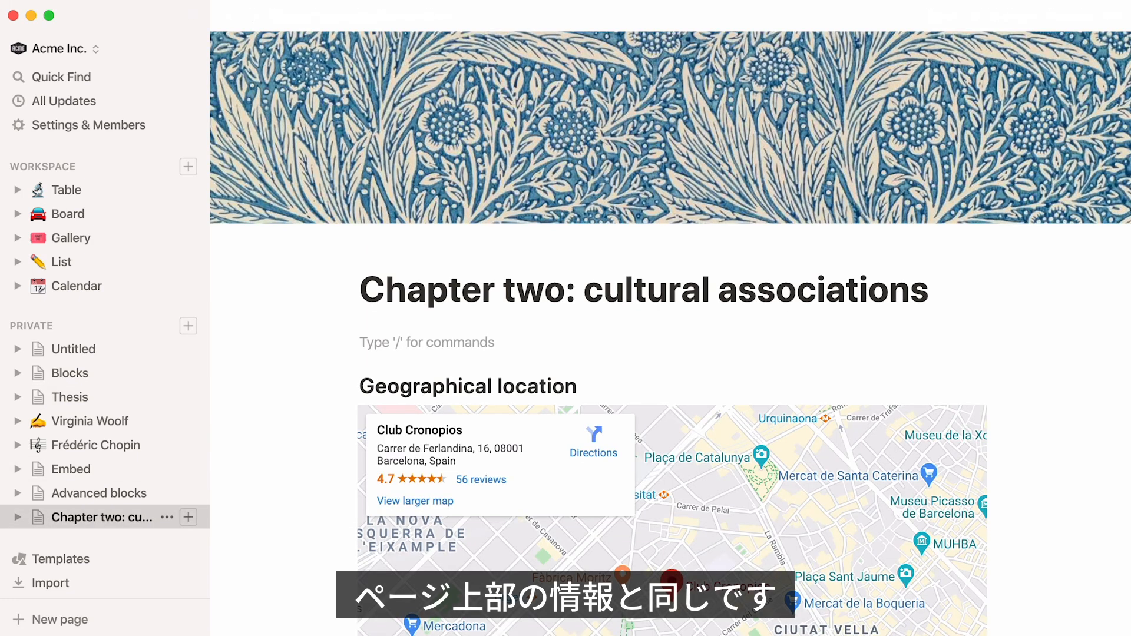
{"action": "type", "text": "/table of"}
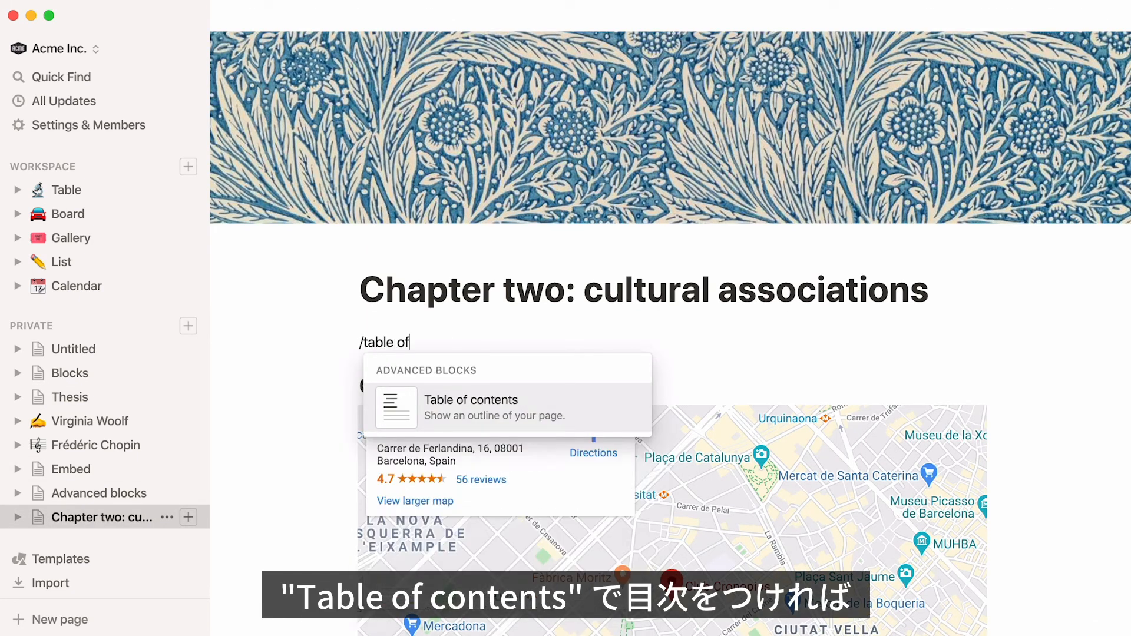
{"action": "type", "text": " contents"}
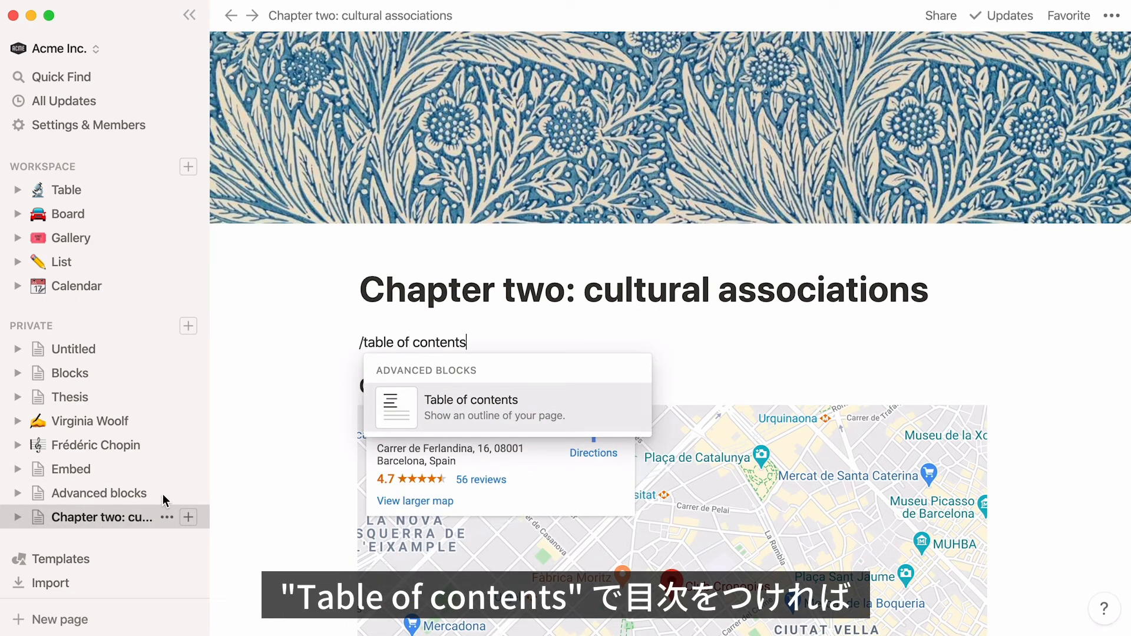
{"action": "left_click", "coordinate": [385, 404]}
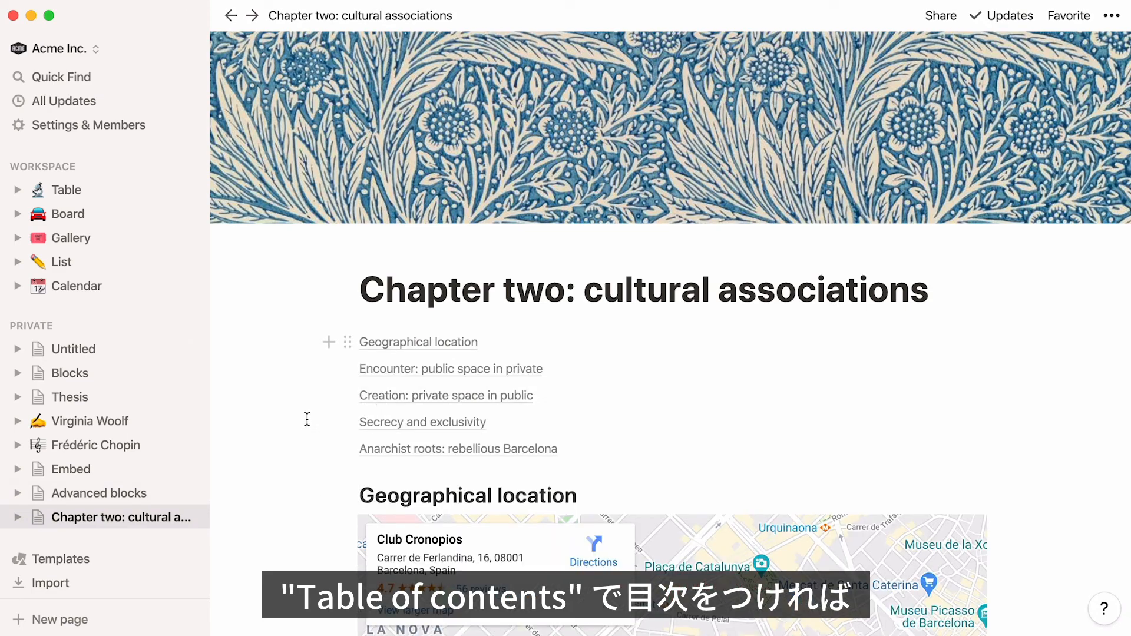
Follow the table of contents links to the Creation: private space in public and Anarchist roots: rebellious Barcelona sections.
{"action": "left_click", "coordinate": [369, 399]}
{"action": "scroll", "coordinate": [366, 396], "scroll_direction": "up", "scroll_amount": 20}
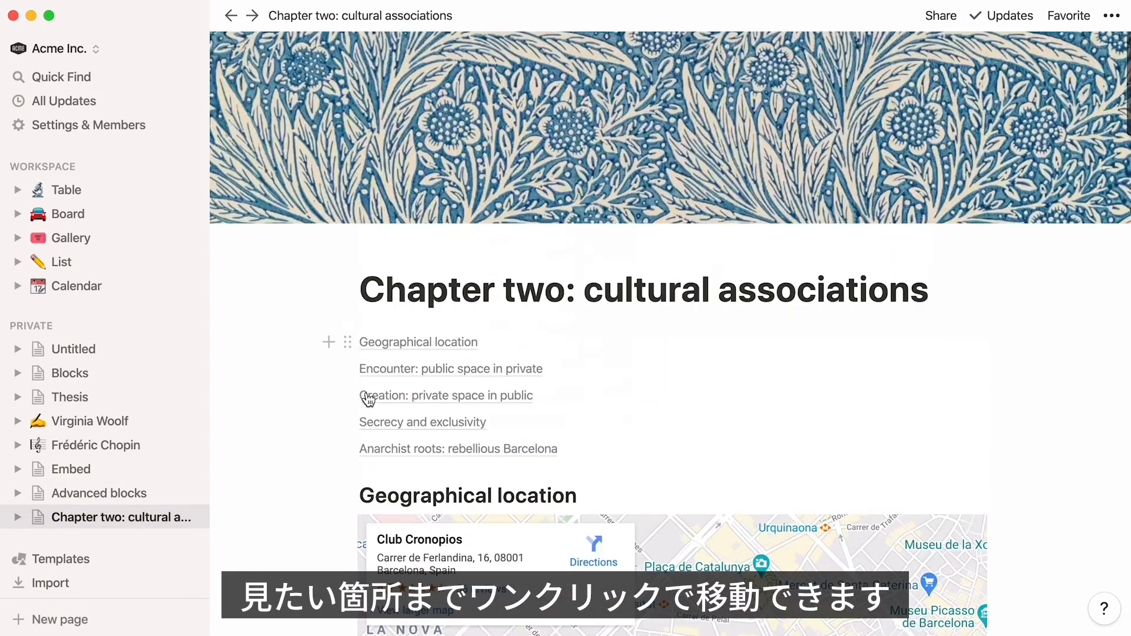
{"action": "left_click", "coordinate": [382, 450]}
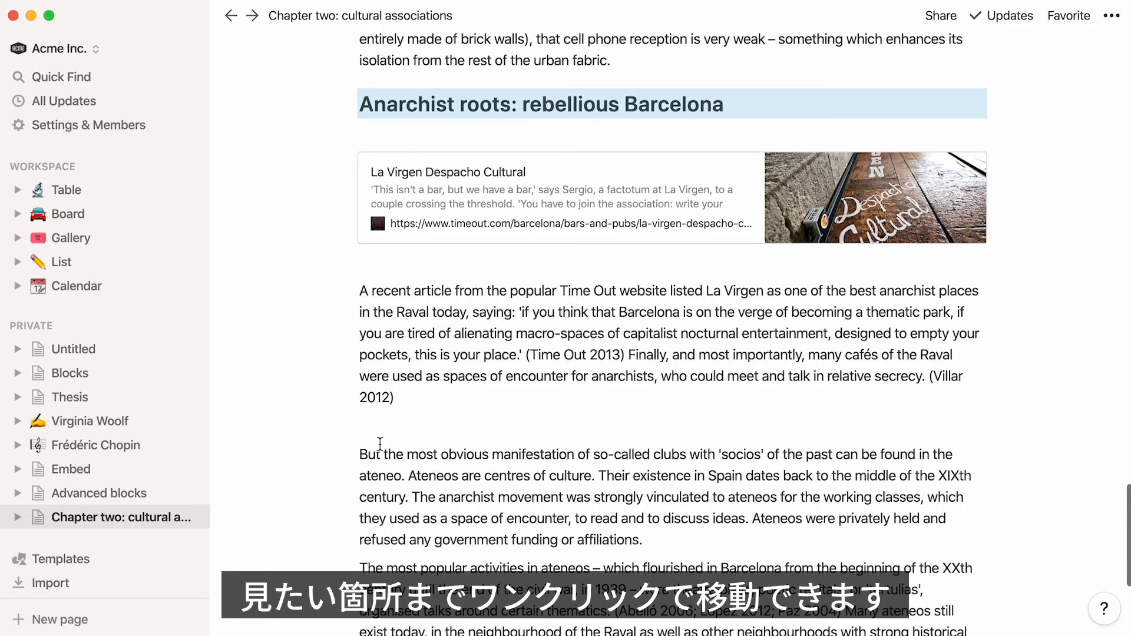
{"action": "scroll", "coordinate": [380, 443], "scroll_direction": "up", "scroll_amount": 15}
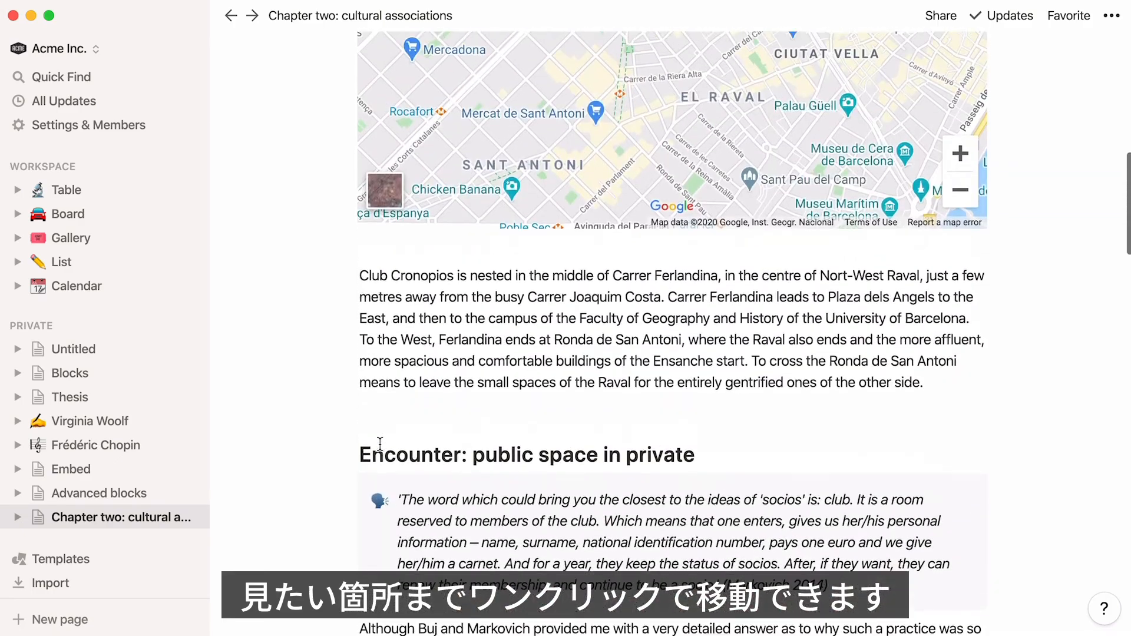
{"action": "scroll", "coordinate": [380, 443], "scroll_direction": "up", "scroll_amount": 10}
Delete the table of contents block and insert it again with the /toc command.
{"action": "left_click", "coordinate": [345, 342]}
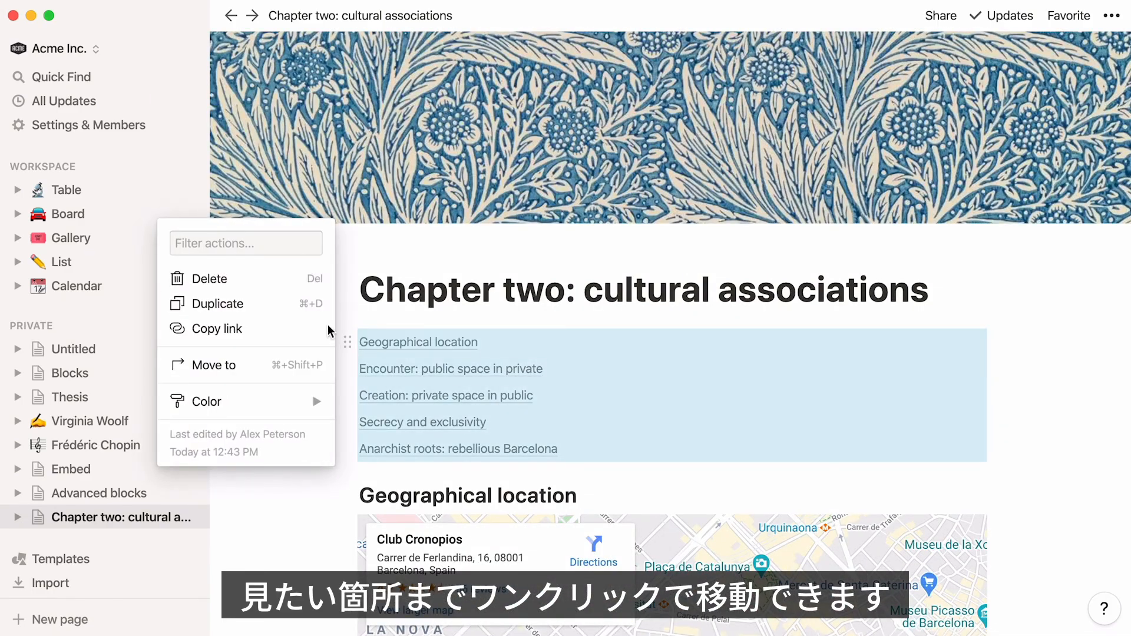
{"action": "left_click", "coordinate": [296, 280]}
{"action": "key", "text": "Return"}
{"action": "type", "text": "/toc"}
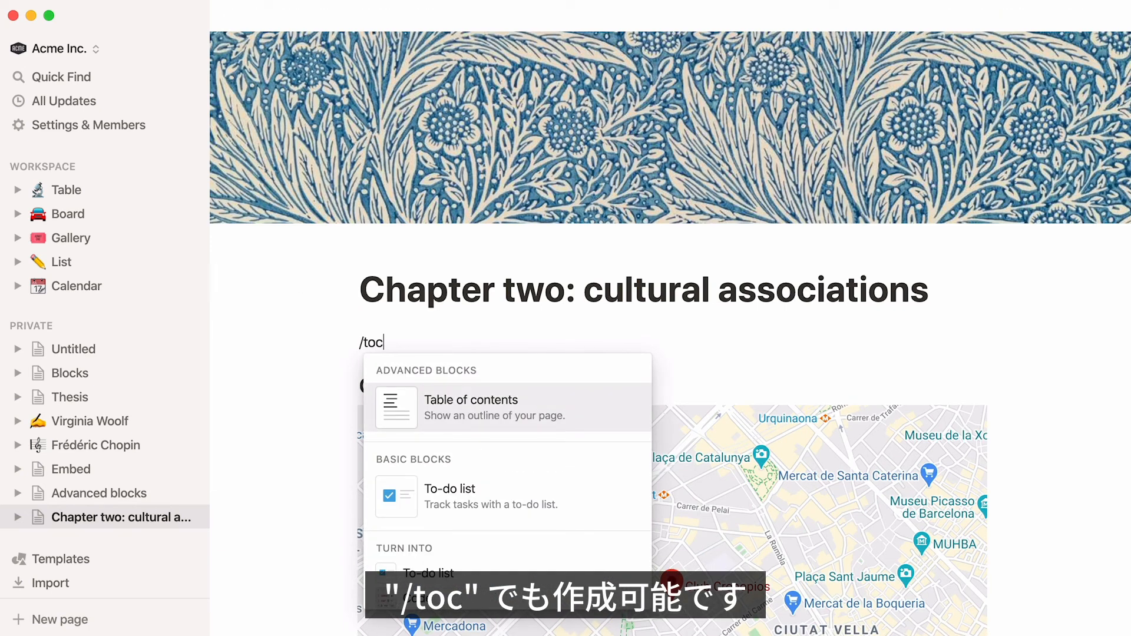
{"action": "key", "text": "Return"}
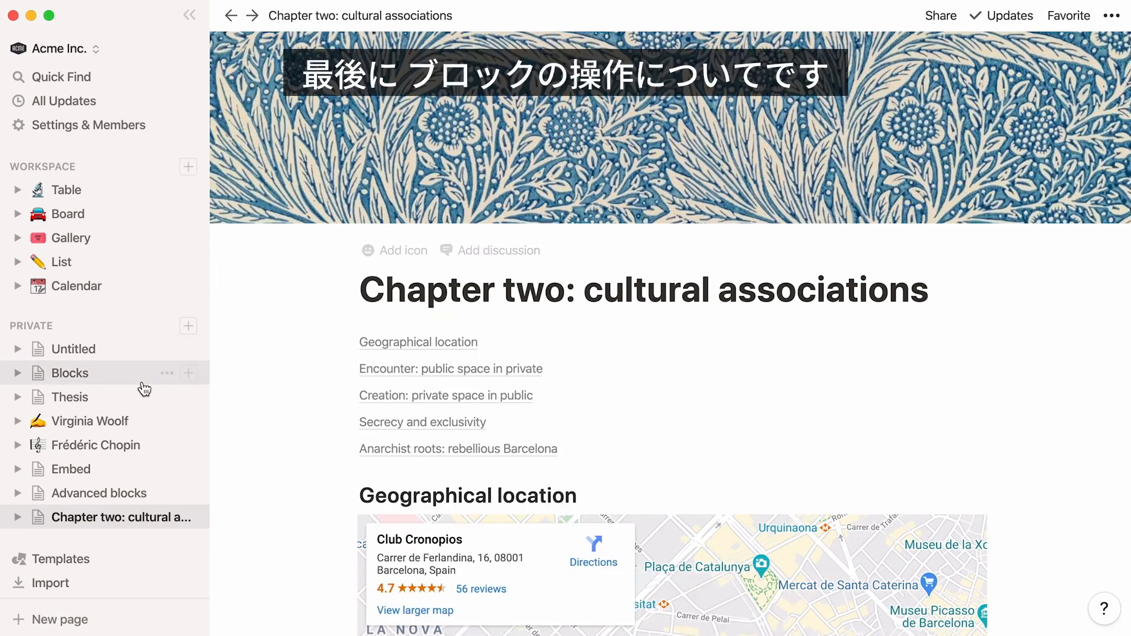
On the Thesis page, move the Chapter One subpage block down to between the Virginia Woolf link and the callout.
{"action": "left_click", "coordinate": [120, 398]}
{"action": "mouse_move", "coordinate": [318, 462]}
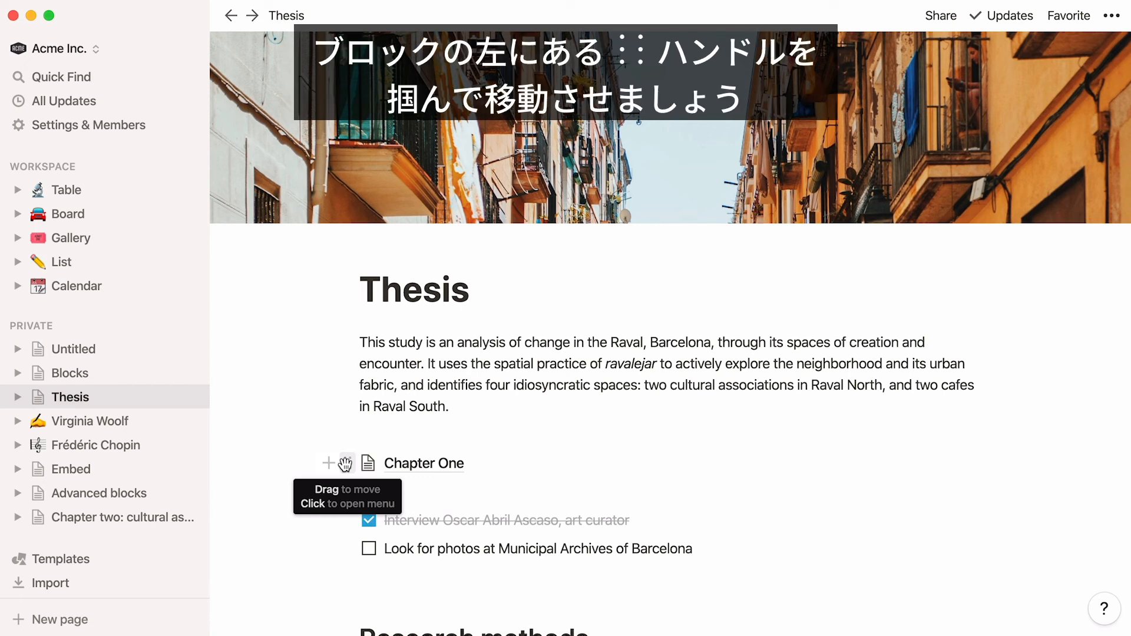
{"action": "left_click_drag", "start_coordinate": [345, 465], "coordinate": [325, 419]}
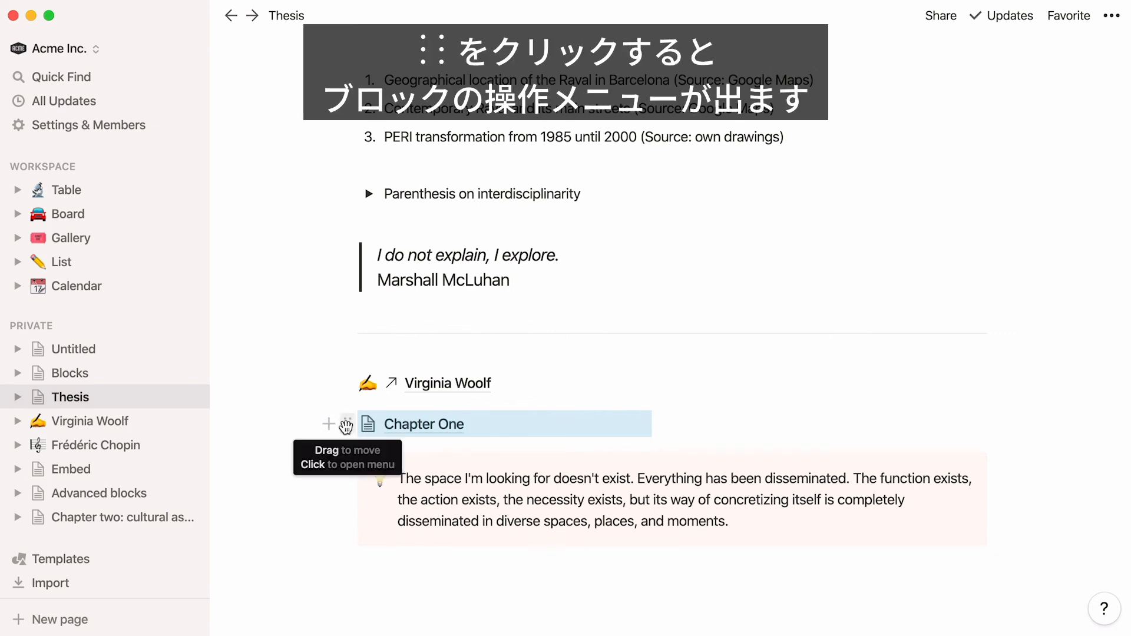
Duplicate the Chapter One block on the Thesis page and delete the copy.
{"action": "left_click", "coordinate": [347, 425]}
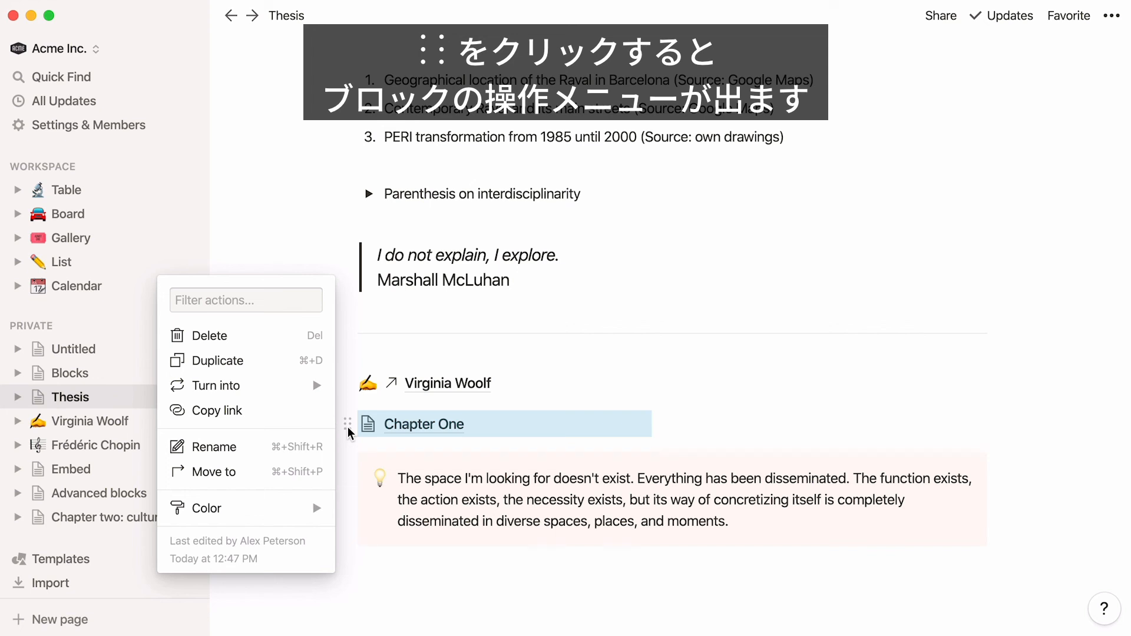
{"action": "left_click", "coordinate": [299, 367]}
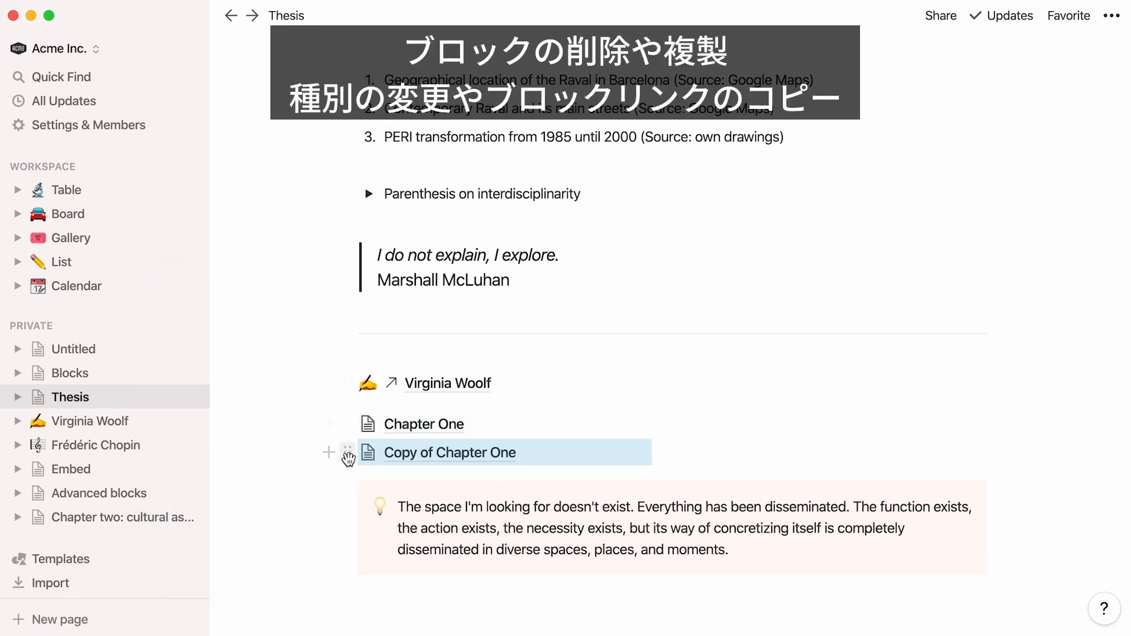
{"action": "left_click", "coordinate": [347, 453]}
{"action": "left_click", "coordinate": [298, 365]}
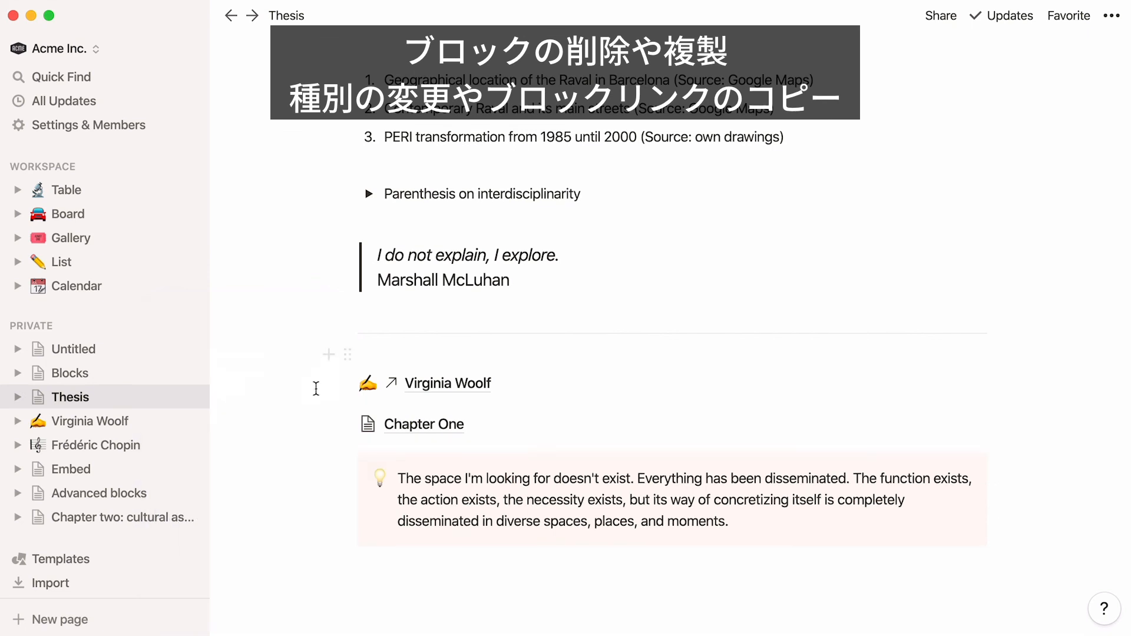
Move the Chapter One block from the Thesis page to the Advanced blocks page.
{"action": "left_click", "coordinate": [347, 425]}
{"action": "mouse_move", "coordinate": [314, 388]}
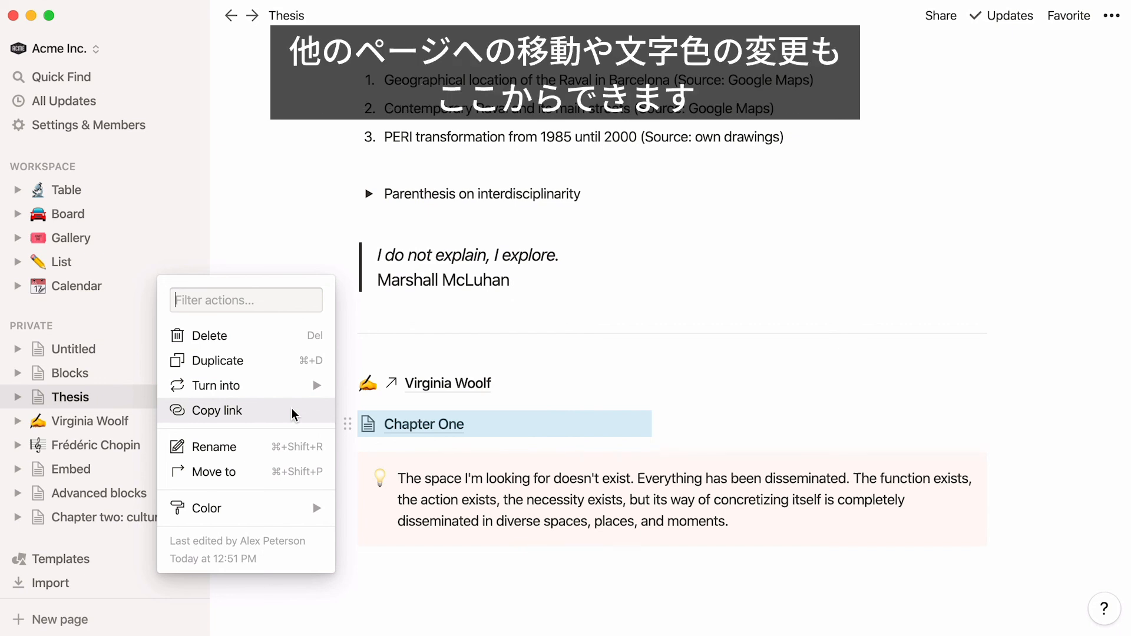
{"action": "left_click", "coordinate": [260, 470]}
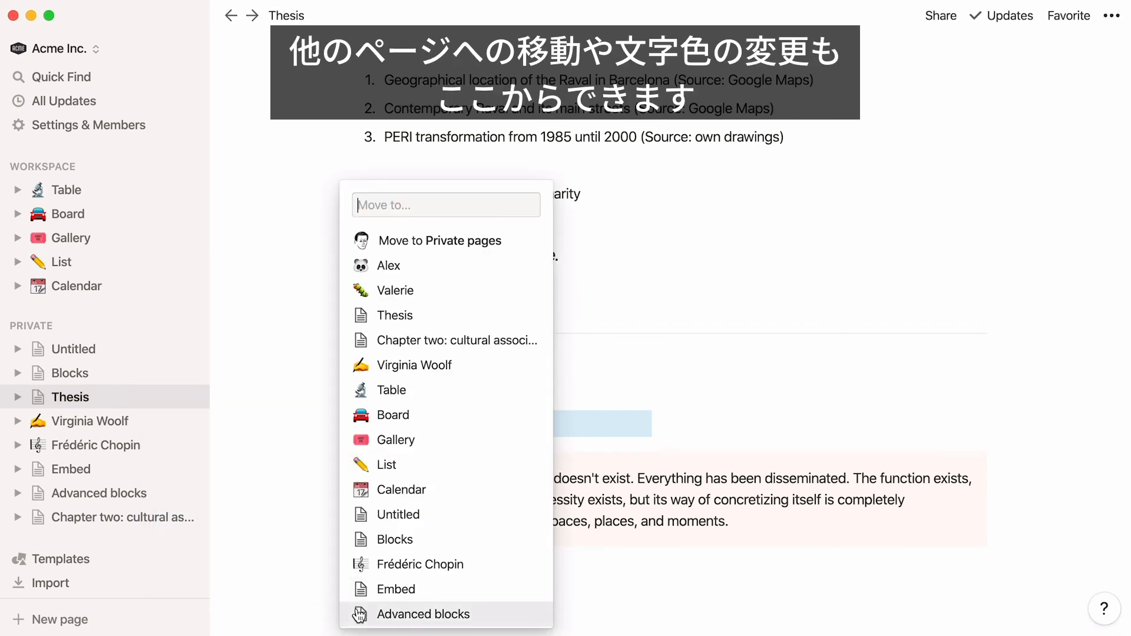
{"action": "left_click", "coordinate": [377, 613]}
On the Advanced blocks page, set the Chapter One block's text color to pink, and return to the Thesis page.
{"action": "left_click", "coordinate": [152, 495]}
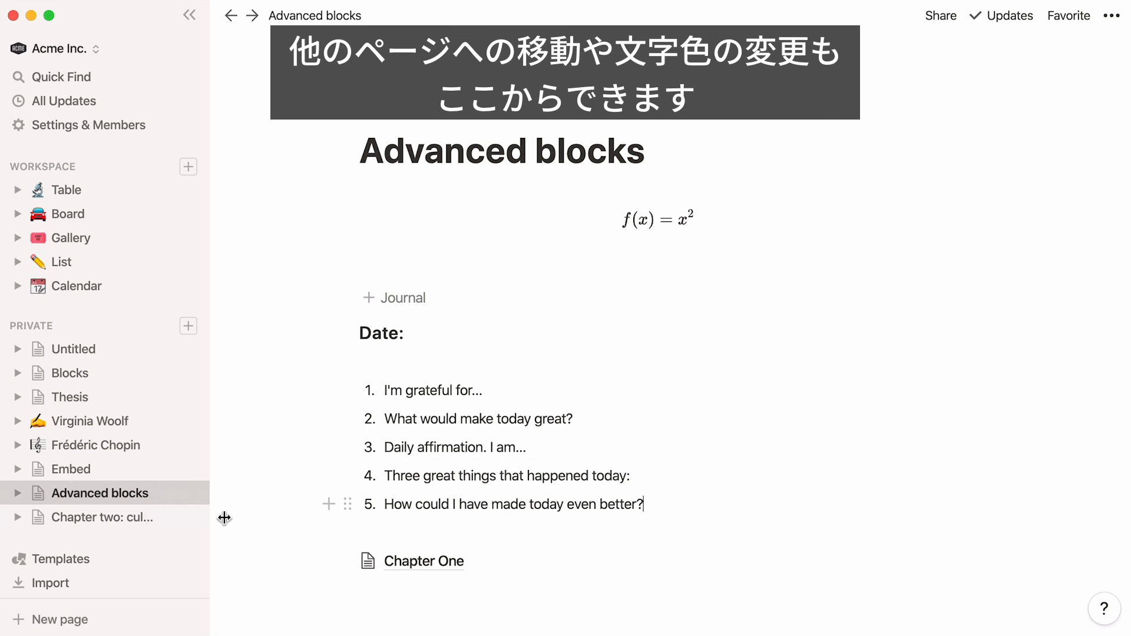
{"action": "left_click", "coordinate": [347, 563]}
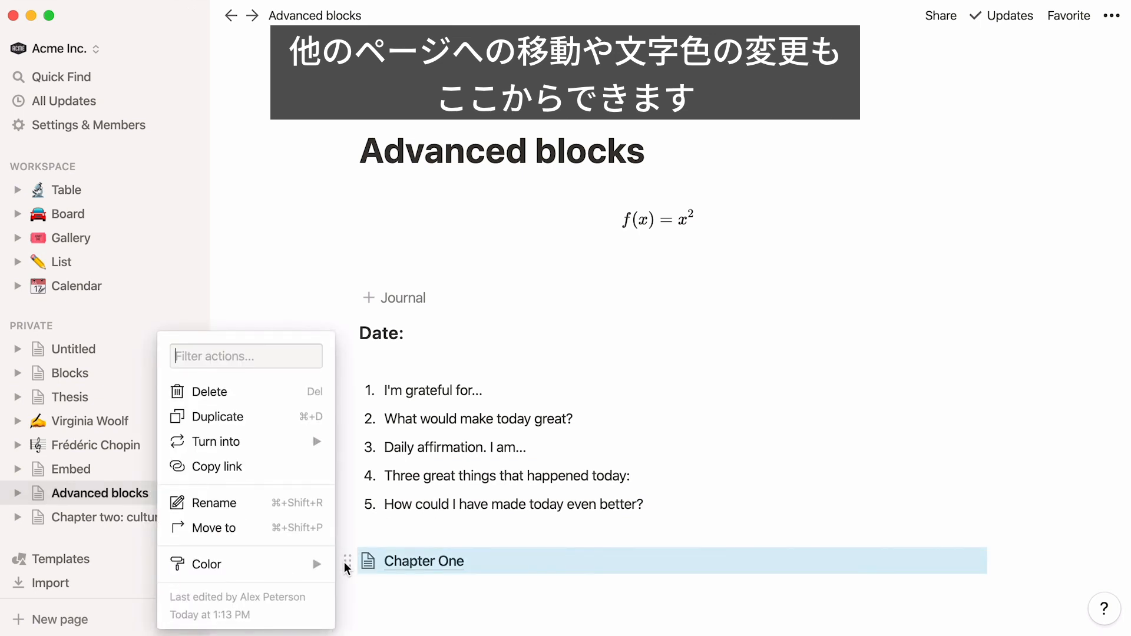
{"action": "mouse_move", "coordinate": [286, 572]}
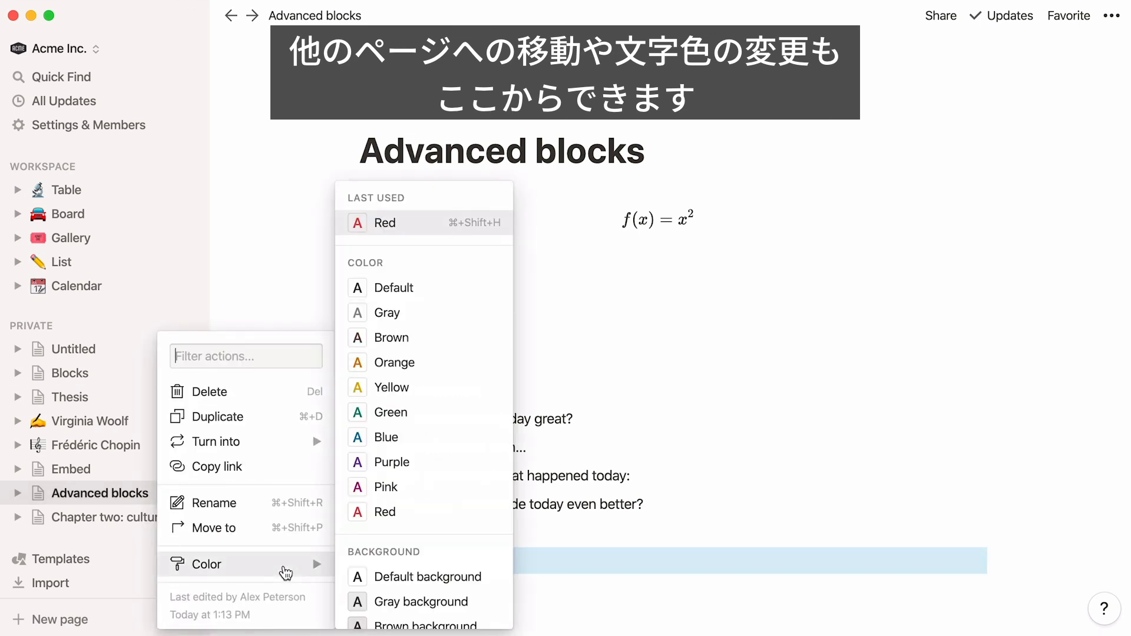
{"action": "left_click", "coordinate": [384, 486]}
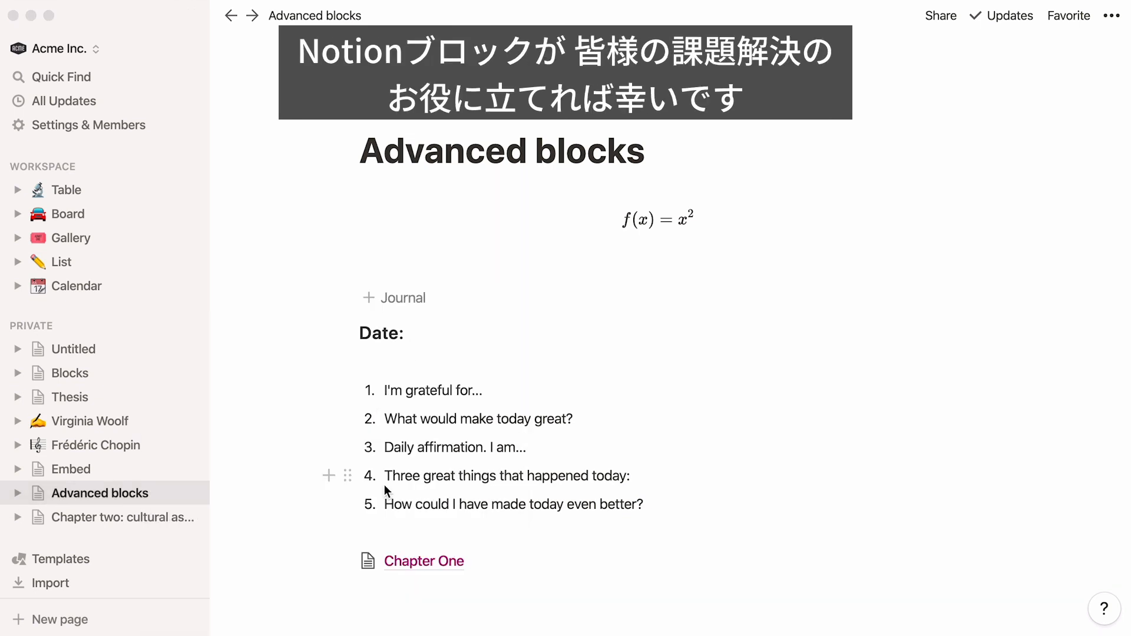
{"action": "left_click", "coordinate": [108, 400]}
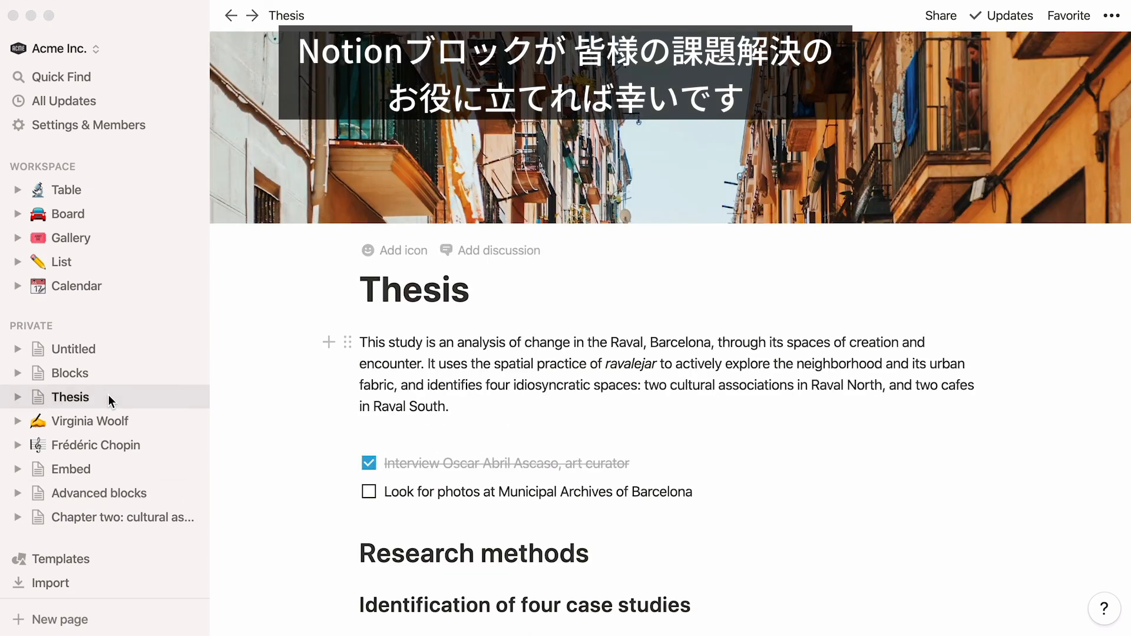